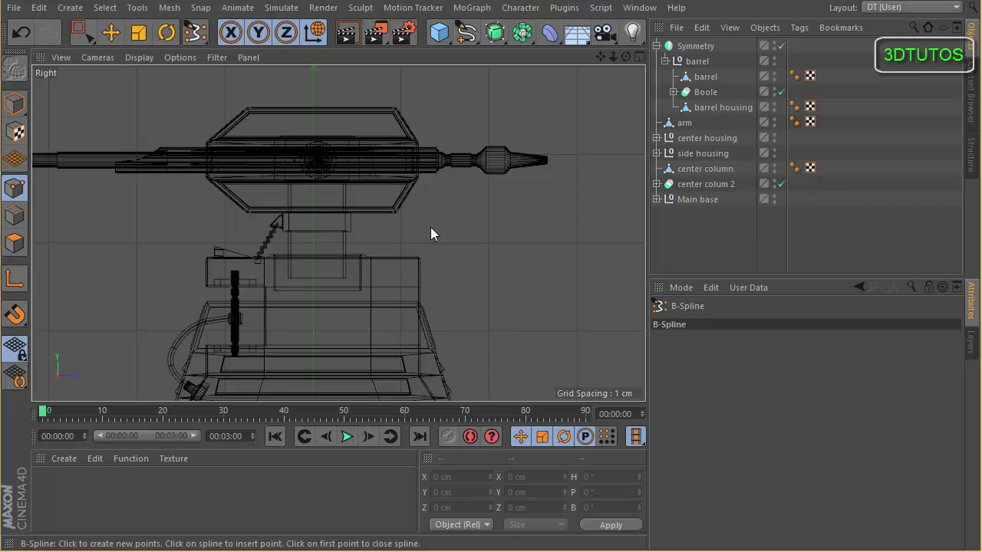
# Step: Draw an open B-spline in the side view, arching from the lower housing's upper edge to the barrel's rear end
pyautogui.click(398, 258)
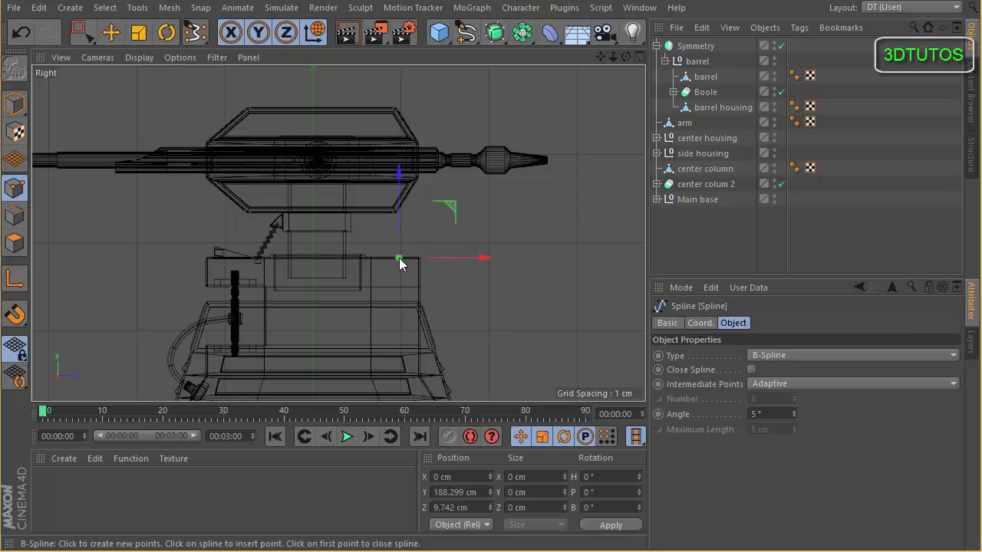
pyautogui.click(478, 103)
pyautogui.click(495, 146)
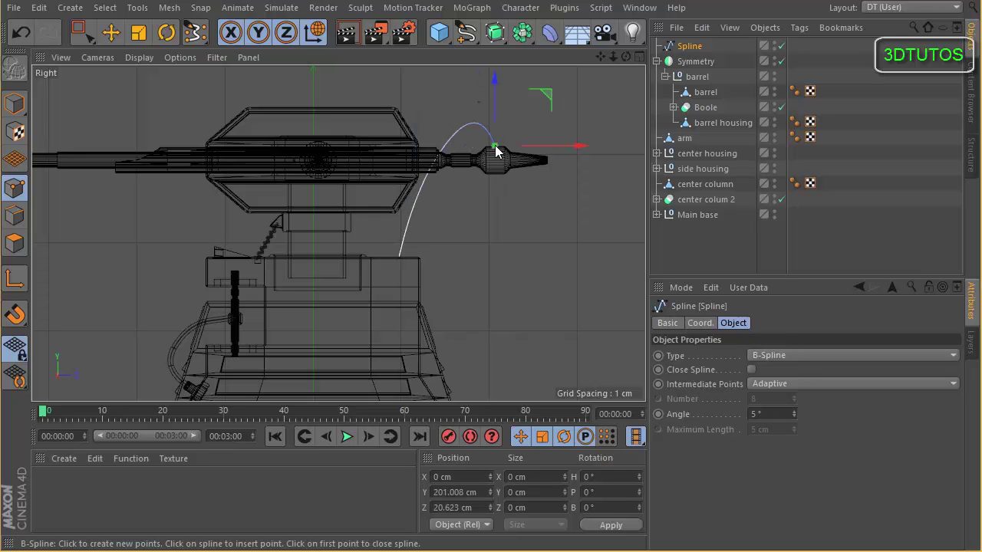
# Step: Move the whole spline sideways in the perspective view to about X 37.3 cm
pyautogui.click(638, 57)
pyautogui.click(331, 58)
pyautogui.keyDown('alt'); pyautogui.moveTo(480, 138); pyautogui.dragTo(546, 182); pyautogui.keyUp('alt')
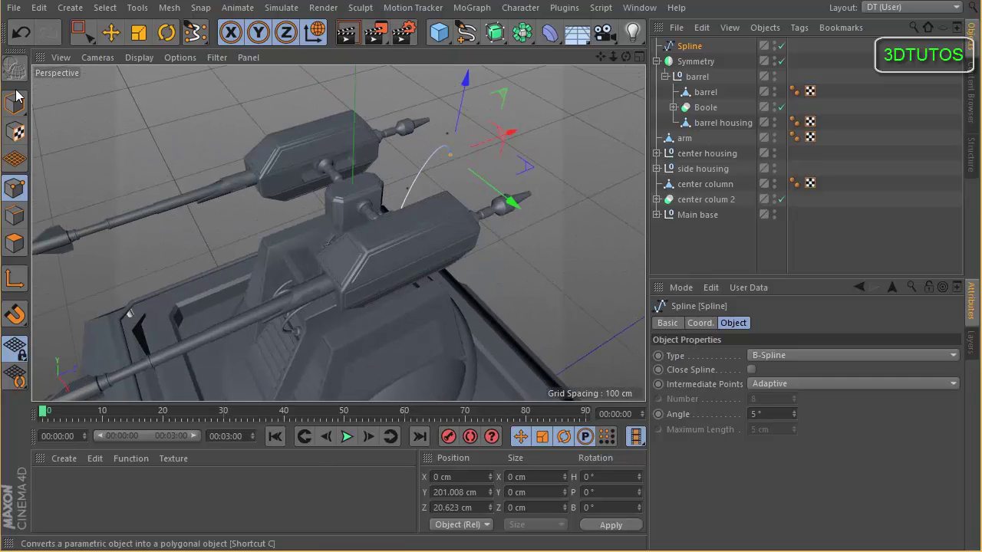
pyautogui.click(16, 97)
pyautogui.click(115, 35)
pyautogui.moveTo(371, 170)
pyautogui.keyDown('alt'); pyautogui.mouseDown(button='middle')
pyautogui.moveTo(343, 146)
pyautogui.moveTo(357, 168)
pyautogui.mouseUp(button='middle'); pyautogui.keyUp('alt')
pyautogui.scroll(-6, 357, 167)
pyautogui.keyDown('alt'); pyautogui.moveTo(390, 234); pyautogui.dragTo(332, 117, button='middle'); pyautogui.keyUp('alt')
pyautogui.moveTo(431, 337); pyautogui.dragTo(447, 360)
# Step: Reposition only the spline's axis onto the curve, at about Y 196.2 cm and Z 13.3 cm
pyautogui.click(15, 279)
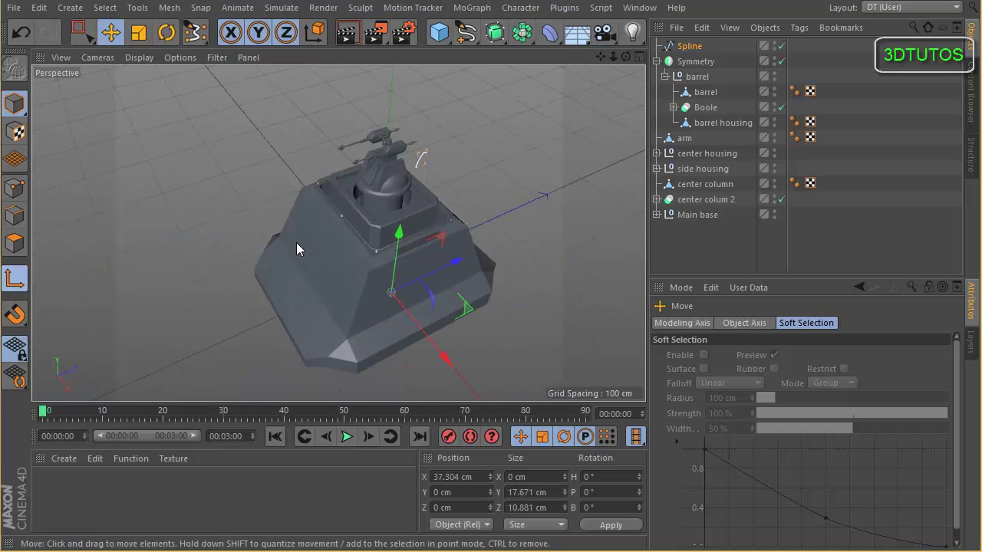
pyautogui.moveTo(413, 109); pyautogui.dragTo(418, 75)
pyautogui.scroll(8, 473, 153)
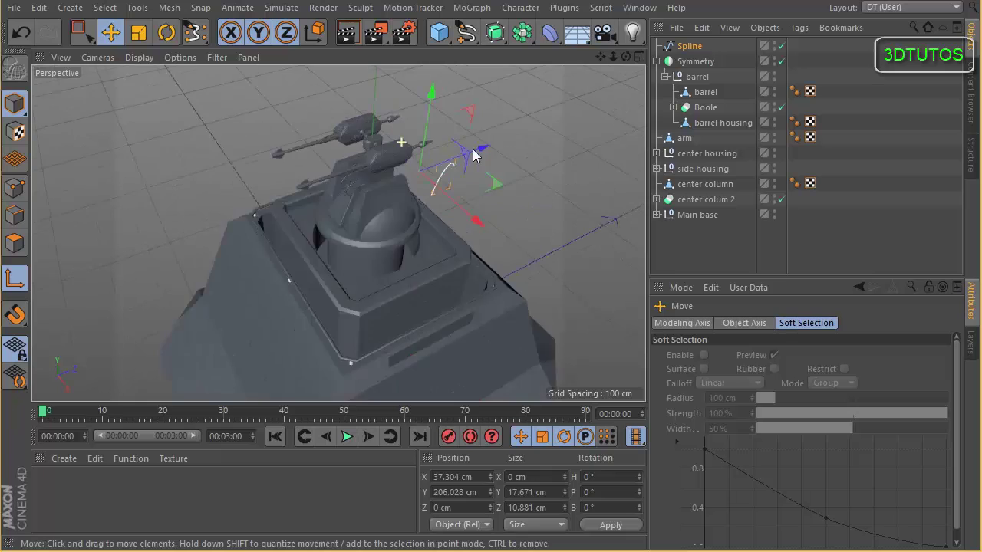
pyautogui.keyDown('alt'); pyautogui.moveTo(473, 154); pyautogui.dragTo(506, 230, button='middle'); pyautogui.keyUp('alt')
pyautogui.keyDown('alt'); pyautogui.moveTo(534, 134); pyautogui.dragTo(453, 179); pyautogui.keyUp('alt')
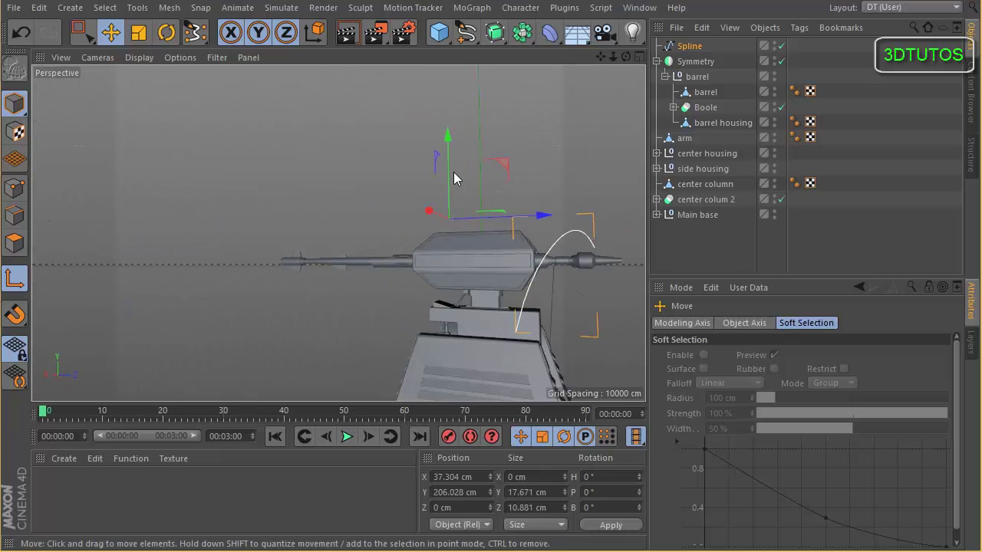
pyautogui.moveTo(511, 159); pyautogui.dragTo(594, 218)
pyautogui.keyDown('alt'); pyautogui.moveTo(537, 232); pyautogui.dragTo(676, 265); pyautogui.keyUp('alt')
pyautogui.click(18, 285)
# Step: Move the spline to about X 13.1 cm and Y 190.8 cm so its lower end meets the side housing's upper rear corner
pyautogui.keyDown('alt'); pyautogui.moveTo(264, 250); pyautogui.dragTo(186, 147, button='middle'); pyautogui.keyUp('alt')
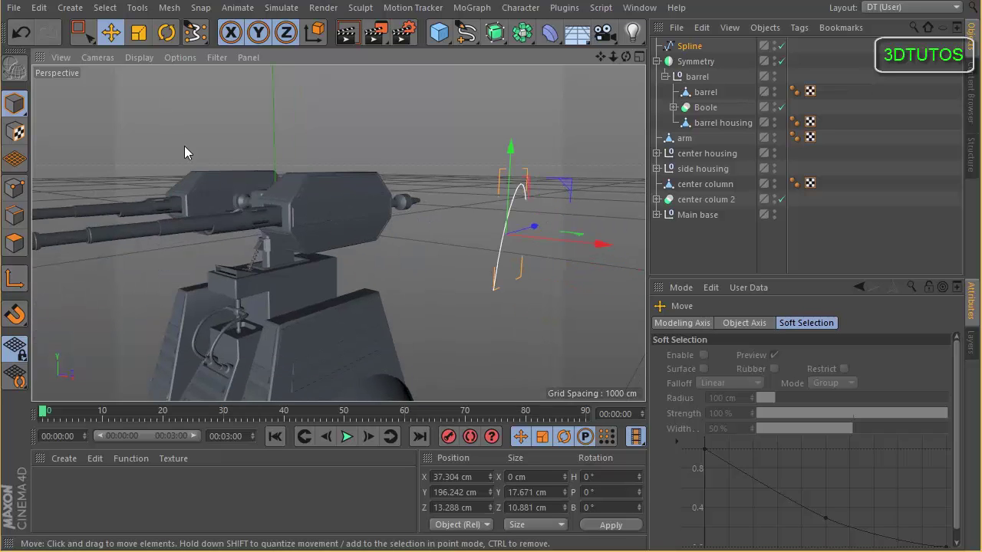
pyautogui.keyDown('alt'); pyautogui.moveTo(434, 218); pyautogui.dragTo(456, 239); pyautogui.keyUp('alt')
pyautogui.moveTo(612, 246); pyautogui.dragTo(490, 244)
pyautogui.keyDown('alt'); pyautogui.moveTo(384, 249); pyautogui.dragTo(450, 219); pyautogui.keyUp('alt')
pyautogui.moveTo(367, 125); pyautogui.dragTo(364, 156)
pyautogui.keyDown('alt'); pyautogui.moveTo(353, 281); pyautogui.dragTo(333, 292); pyautogui.keyUp('alt')
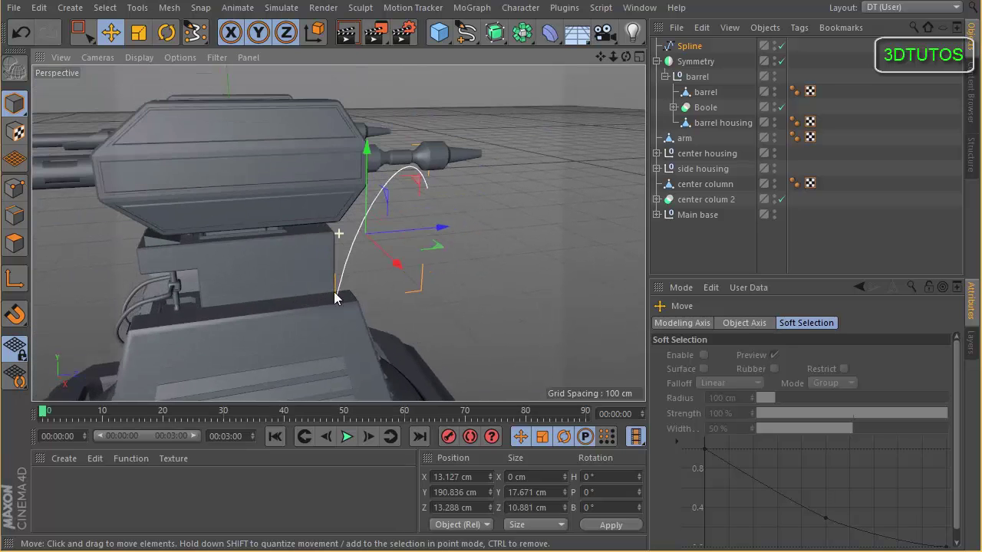
# Step: Raise the spline's upper end point to the level of the barrel's rear tip
pyautogui.click(692, 47)
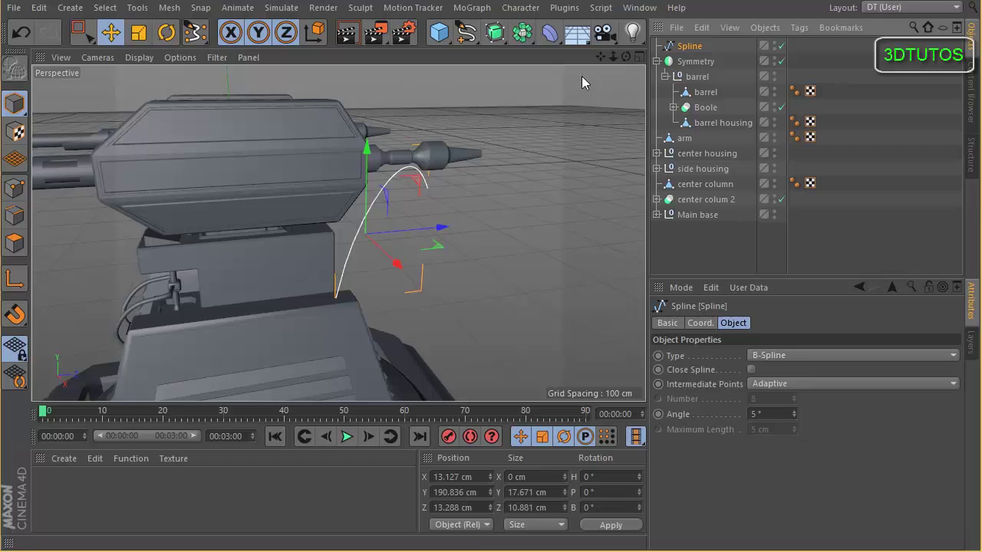
pyautogui.click(17, 188)
pyautogui.click(81, 32)
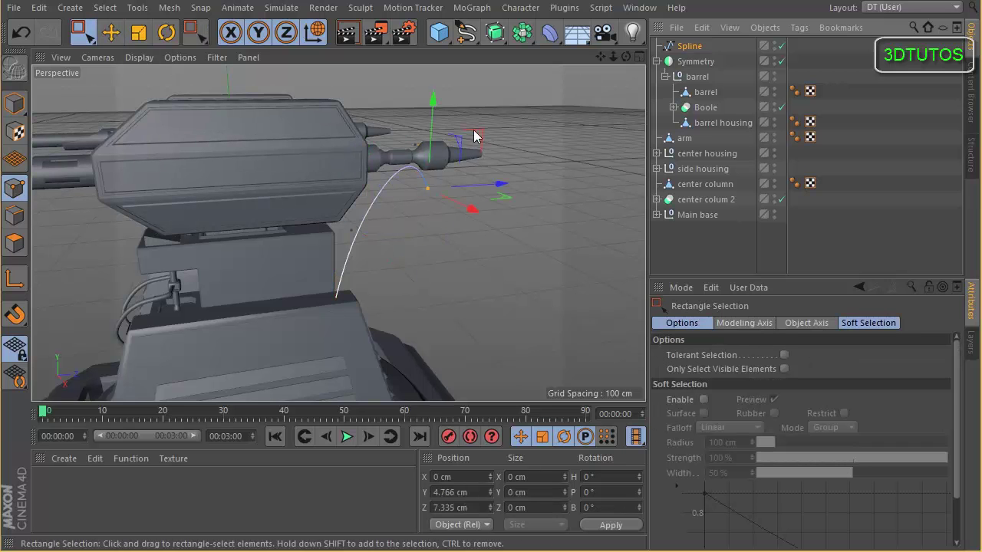
pyautogui.moveTo(539, 150); pyautogui.dragTo(446, 112)
pyautogui.keyDown('alt'); pyautogui.moveTo(447, 112); pyautogui.dragTo(516, 186); pyautogui.keyUp('alt')
pyautogui.keyDown('alt'); pyautogui.moveTo(516, 187); pyautogui.dragTo(423, 141); pyautogui.keyUp('alt')
# Step: Move the spline's upper middle control point outward and up to about X 11.8, Y 13.3 and Z 1.9 cm
pyautogui.moveTo(400, 118); pyautogui.dragTo(440, 124)
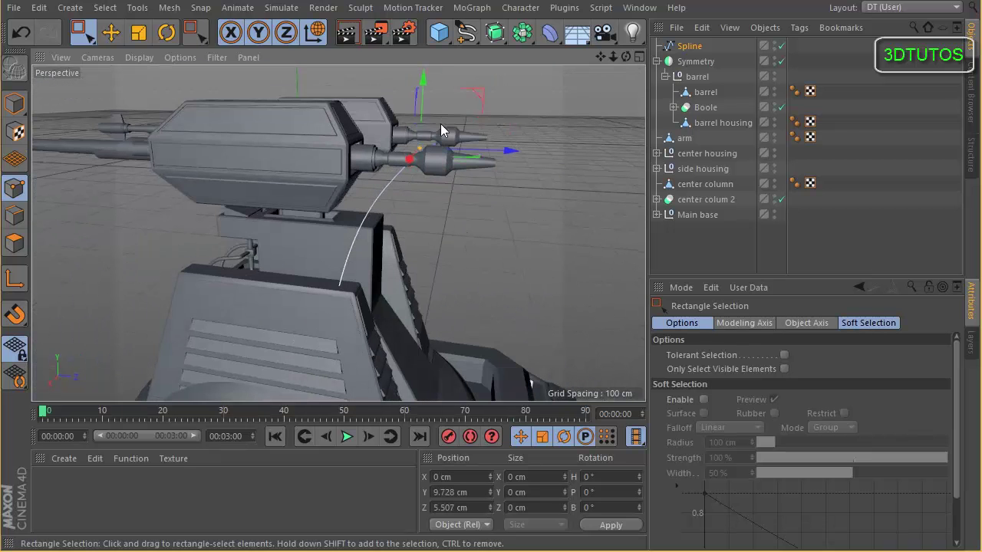
pyautogui.moveTo(476, 94); pyautogui.dragTo(443, 53)
pyautogui.keyDown('alt'); pyautogui.moveTo(436, 106); pyautogui.dragTo(190, 110); pyautogui.keyUp('alt')
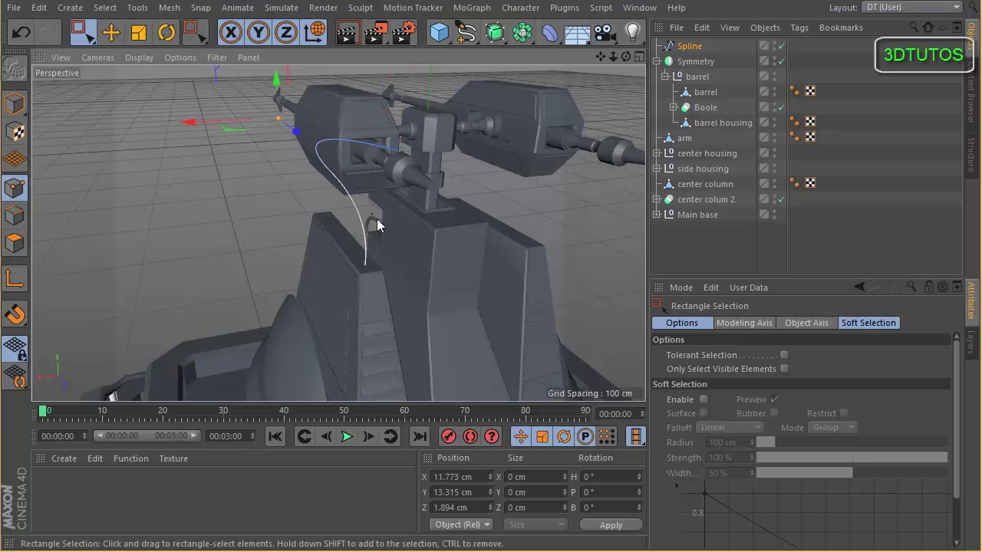
pyautogui.moveTo(287, 223); pyautogui.dragTo(383, 97)
# Step: Shift the spline's end point into the barrel's rear tip, at about X 0.7, Y 10.3 and Z 7.3 cm
pyautogui.keyDown('alt'); pyautogui.moveTo(297, 160); pyautogui.dragTo(497, 169); pyautogui.keyUp('alt')
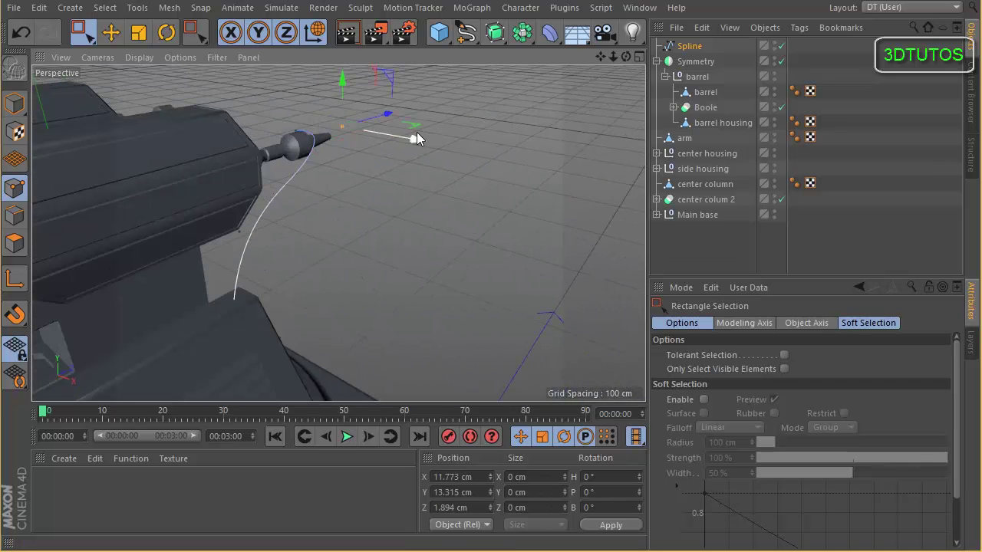
pyautogui.keyDown('alt'); pyautogui.moveTo(401, 184); pyautogui.dragTo(384, 47); pyautogui.keyUp('alt')
pyautogui.keyDown('alt'); pyautogui.moveTo(421, 107); pyautogui.dragTo(233, 102); pyautogui.keyUp('alt')
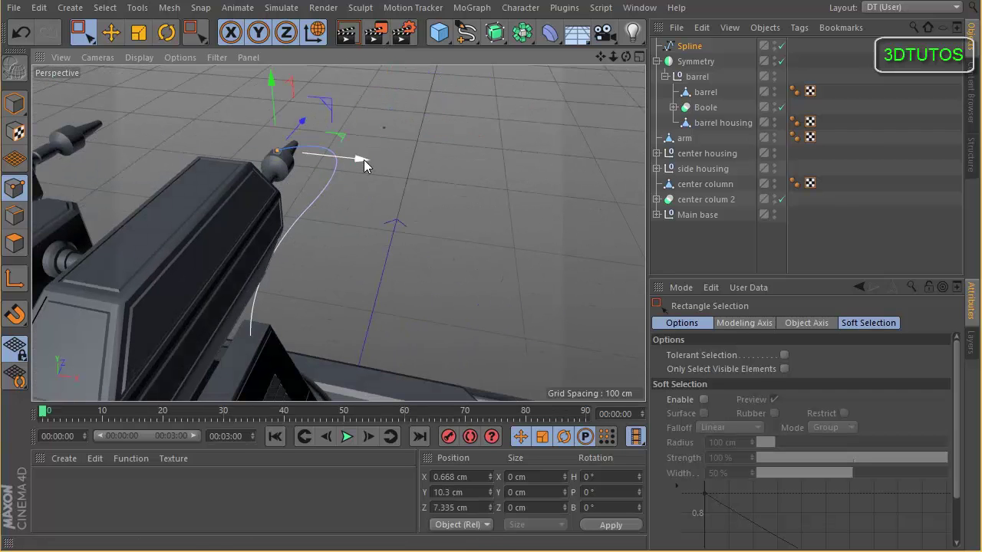
pyautogui.moveTo(376, 163); pyautogui.dragTo(381, 163)
# Step: Reshape the spline's upper bend by moving its control point to about X 12.9 and Y 16.1 cm
pyautogui.keyDown('alt'); pyautogui.moveTo(385, 153); pyautogui.dragTo(356, 92); pyautogui.keyUp('alt')
pyautogui.moveTo(285, 76); pyautogui.dragTo(287, 96)
pyautogui.keyDown('alt'); pyautogui.moveTo(334, 119); pyautogui.dragTo(265, 79); pyautogui.keyUp('alt')
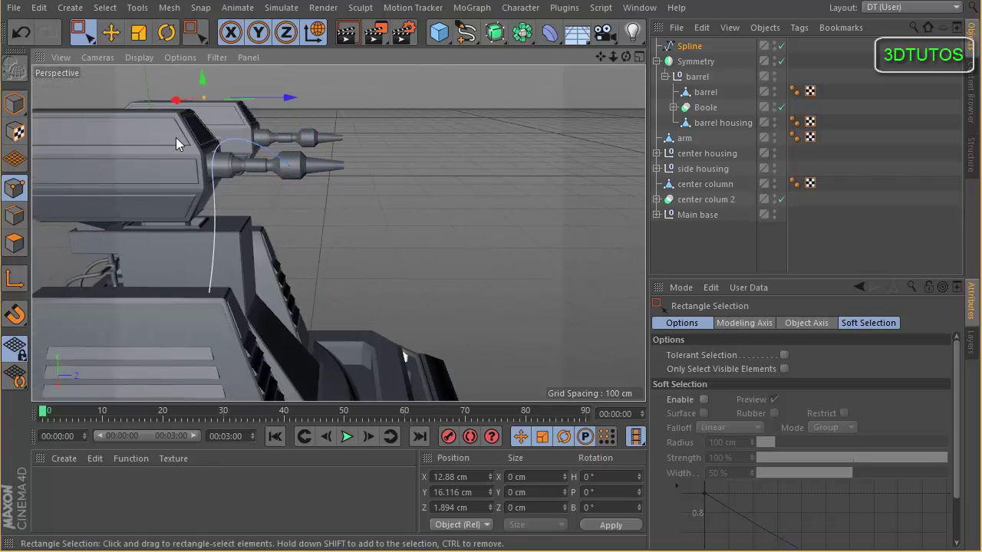
# Step: Move the spline's lower control point to about X -0.9, Y -3.4 and Z -3.9 cm so the curve rises from the housing
pyautogui.keyDown('alt'); pyautogui.moveTo(300, 203); pyautogui.dragTo(275, 174); pyautogui.keyUp('alt')
pyautogui.keyDown('alt'); pyautogui.moveTo(331, 221); pyautogui.dragTo(506, 230); pyautogui.keyUp('alt')
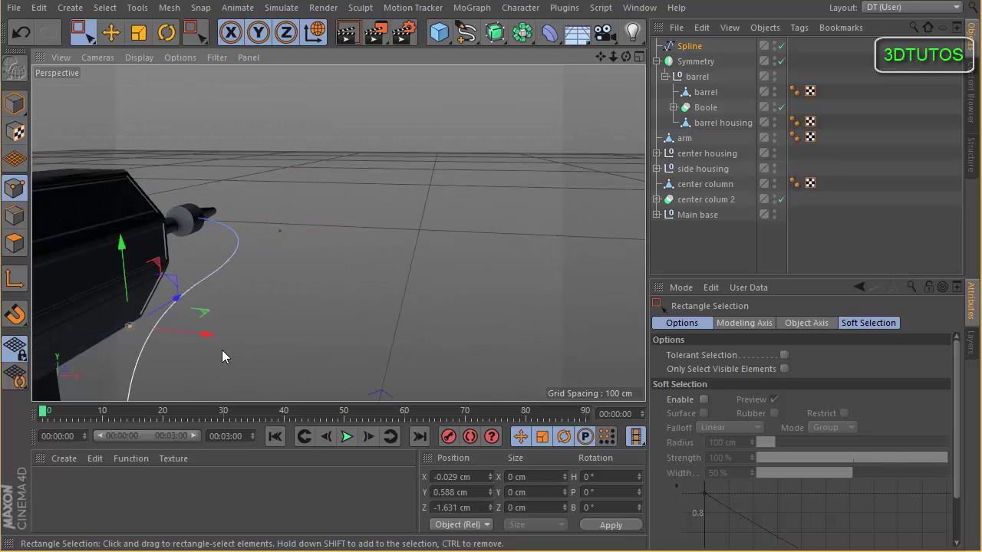
pyautogui.keyDown('alt'); pyautogui.moveTo(221, 357); pyautogui.dragTo(303, 225); pyautogui.keyUp('alt')
pyautogui.moveTo(218, 121); pyautogui.dragTo(216, 182)
pyautogui.keyDown('alt'); pyautogui.moveTo(302, 182); pyautogui.dragTo(190, 168); pyautogui.keyUp('alt')
pyautogui.moveTo(300, 245); pyautogui.dragTo(267, 256)
pyautogui.keyDown('alt'); pyautogui.moveTo(444, 227); pyautogui.dragTo(339, 239, button='right'); pyautogui.keyUp('alt')
pyautogui.keyDown('alt'); pyautogui.moveTo(338, 239); pyautogui.dragTo(300, 253); pyautogui.keyUp('alt')
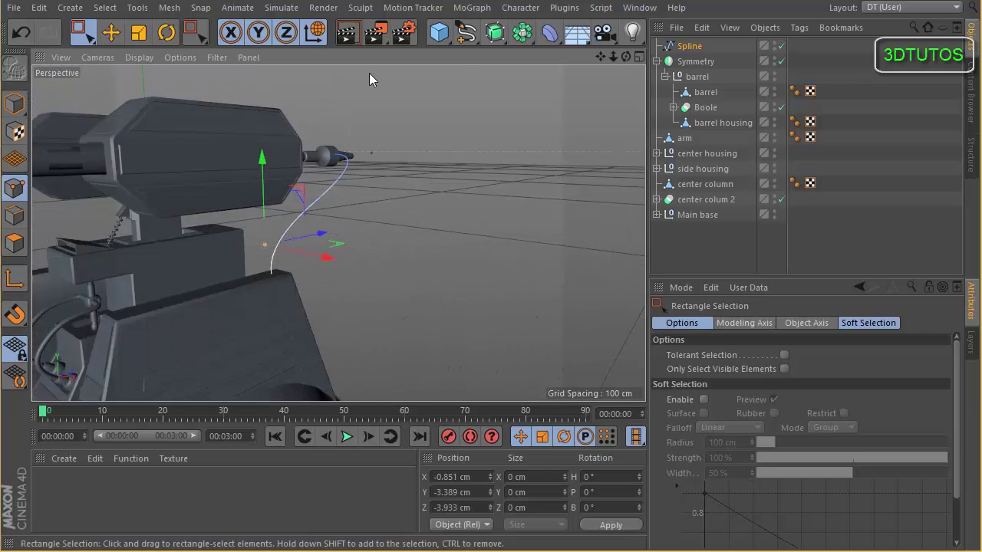
# Step: Add a cylinder, shrink it to about 20.2 cm wide and 33.4 cm high, and raise it to about Y 169.1 cm
pyautogui.click(434, 40)
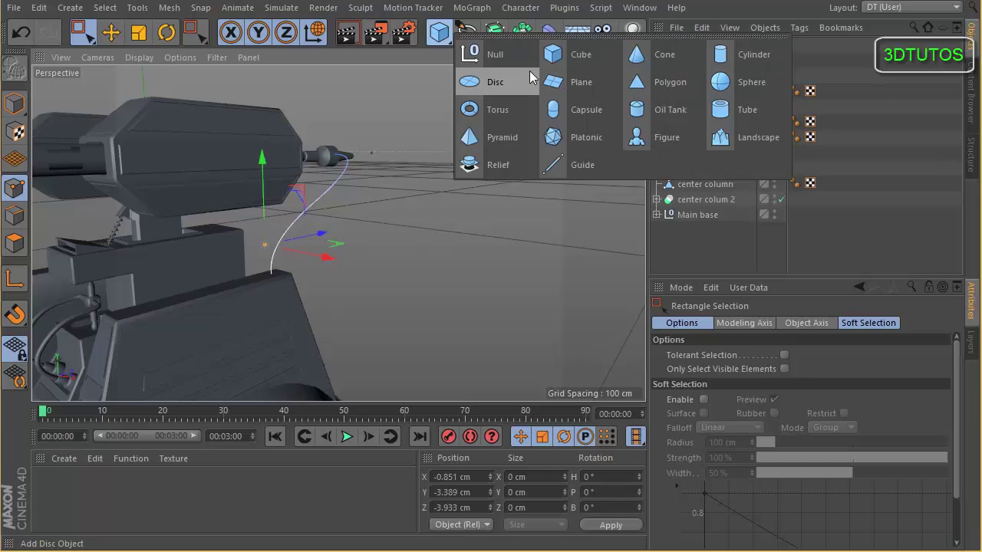
pyautogui.click(749, 59)
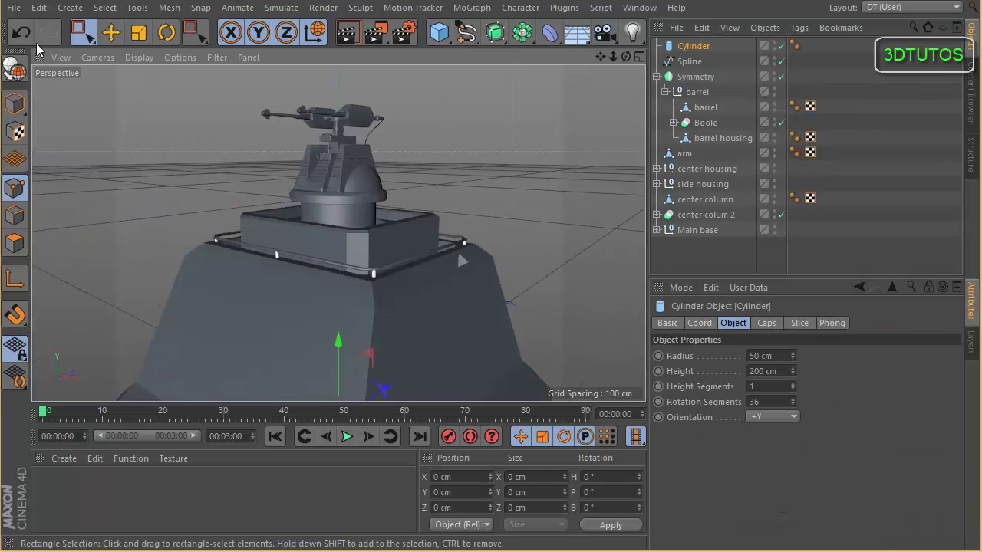
pyautogui.click(110, 32)
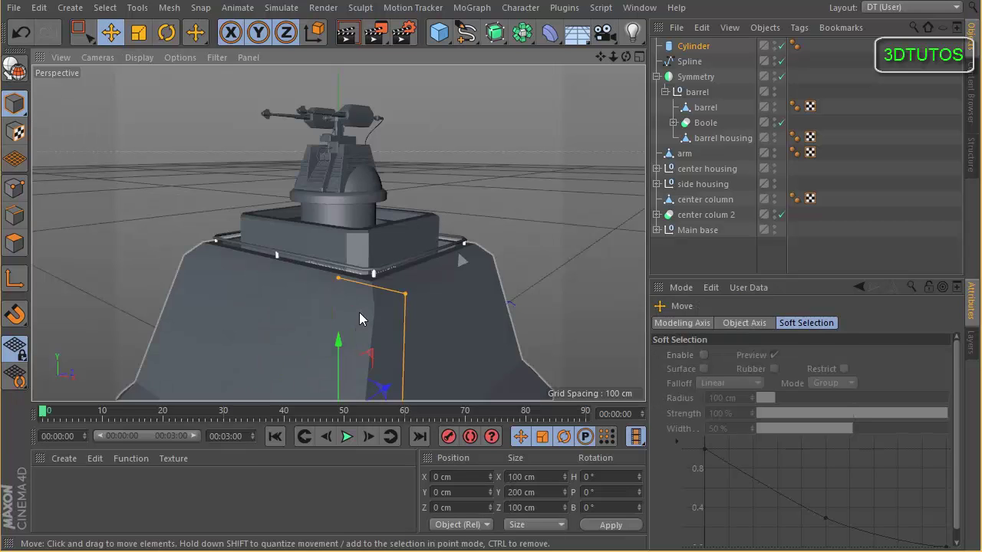
pyautogui.moveTo(339, 339); pyautogui.dragTo(346, 219)
pyautogui.moveTo(412, 137); pyautogui.dragTo(342, 144)
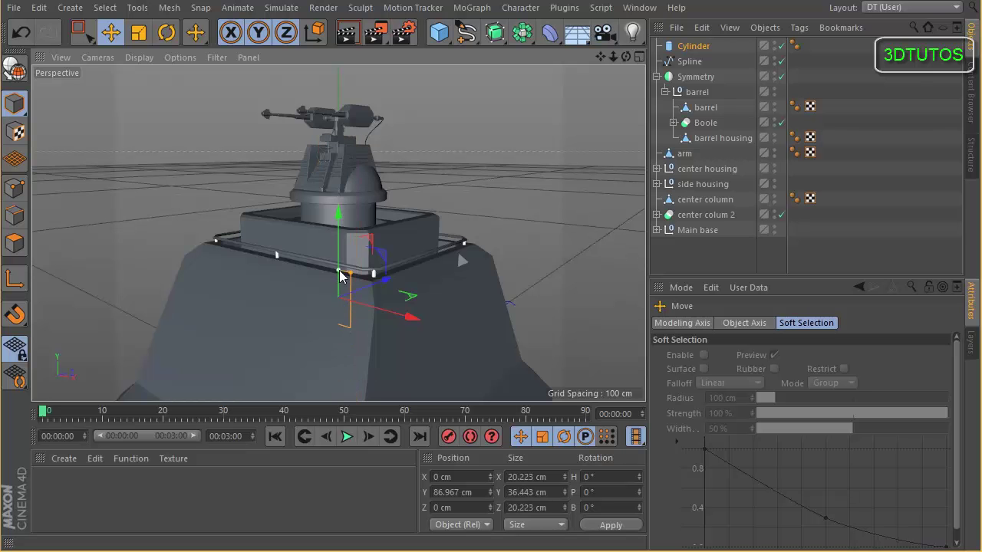
pyautogui.moveTo(338, 251); pyautogui.dragTo(342, 137)
pyautogui.scroll(5, 448, 236)
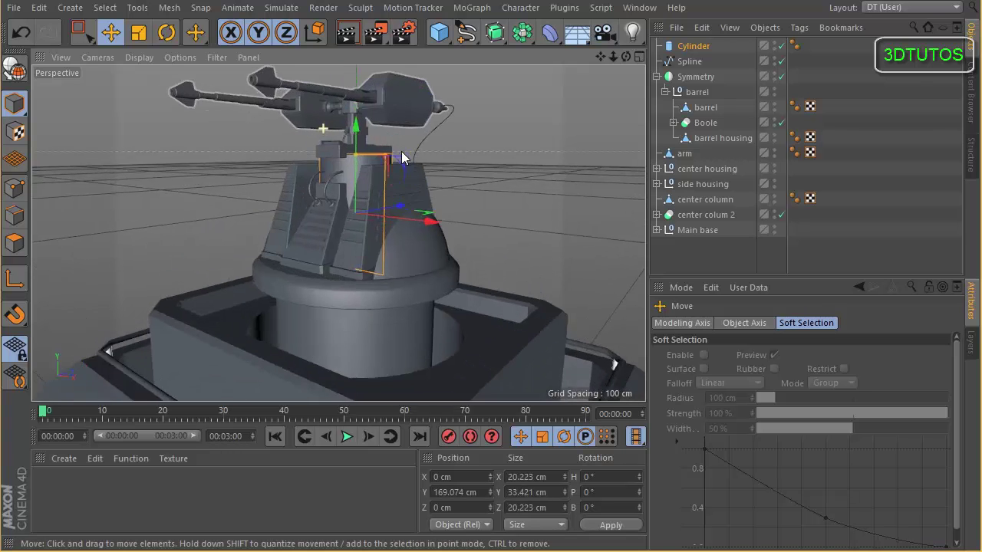
# Step: Shrink the cylinder to about 5.7 by 9.1 cm and place it at about X 11.6, Y 182.3 and Z 9.6 cm
pyautogui.moveTo(446, 227); pyautogui.dragTo(398, 163)
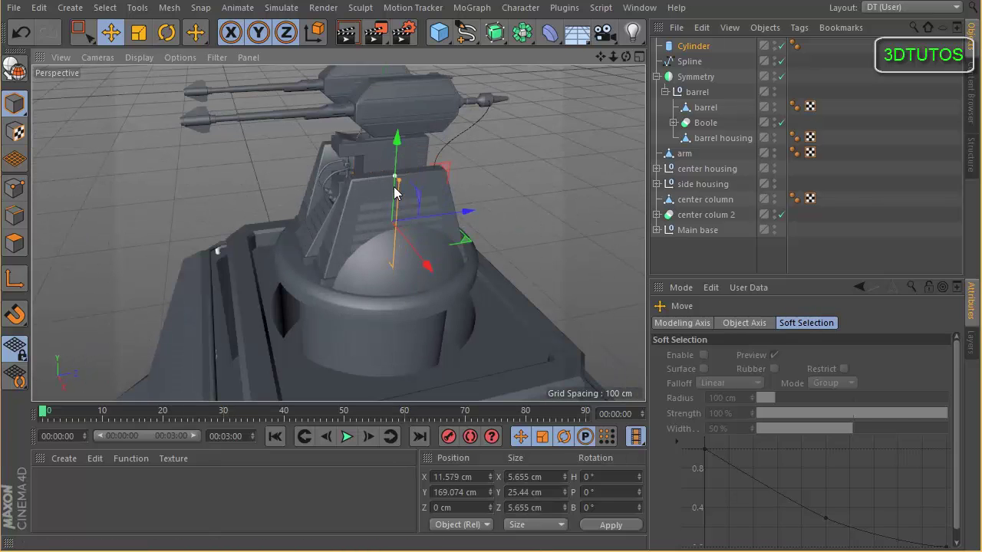
pyautogui.moveTo(457, 212); pyautogui.dragTo(490, 208)
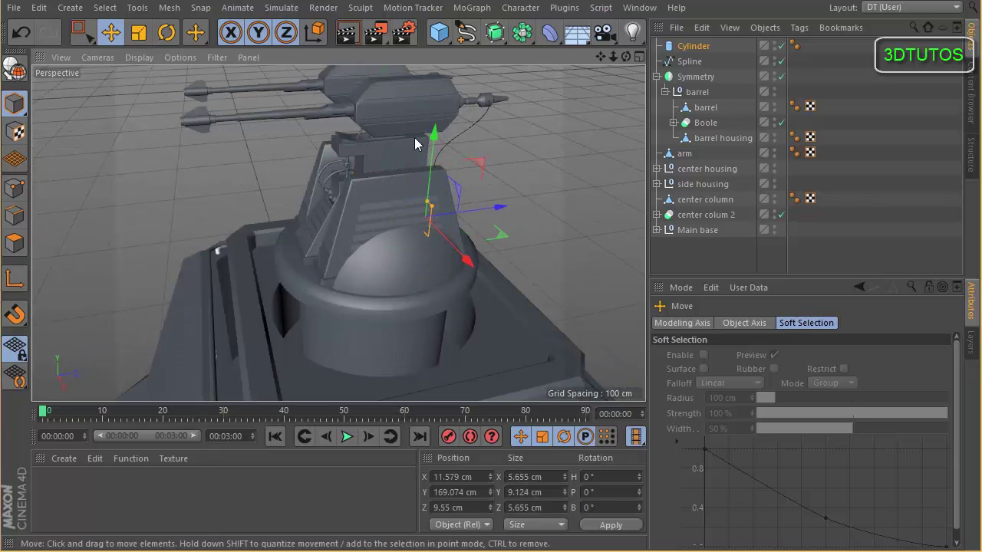
pyautogui.moveTo(438, 133); pyautogui.dragTo(440, 80)
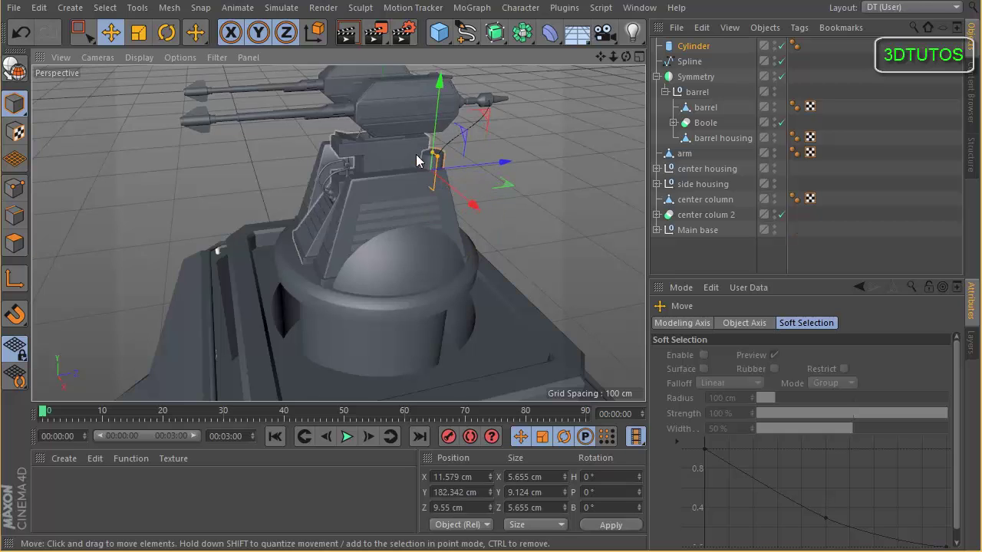
# Step: Reduce the cylinder to about 1.3 cm wide and 3.9 cm high at the spline's base, about X 12.9 and Z 9.8 cm
pyautogui.keyDown('alt'); pyautogui.moveTo(414, 154); pyautogui.dragTo(516, 164, button='right'); pyautogui.keyUp('alt')
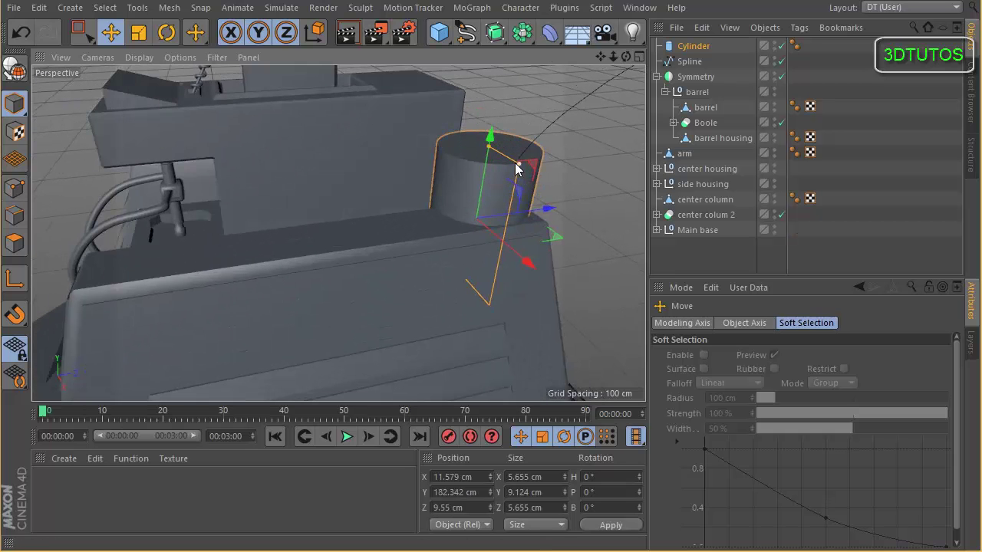
pyautogui.moveTo(516, 168); pyautogui.dragTo(496, 159)
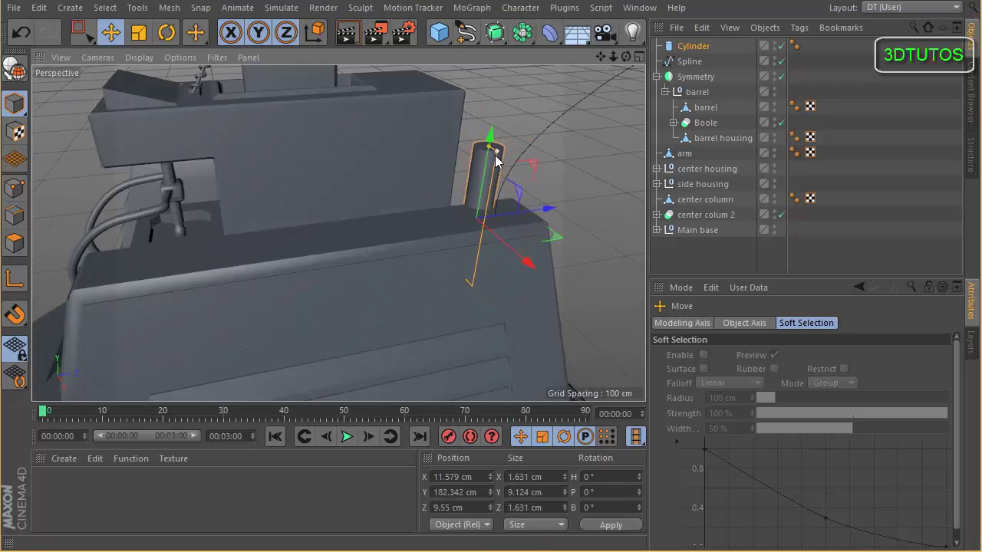
pyautogui.moveTo(520, 263); pyautogui.dragTo(588, 227)
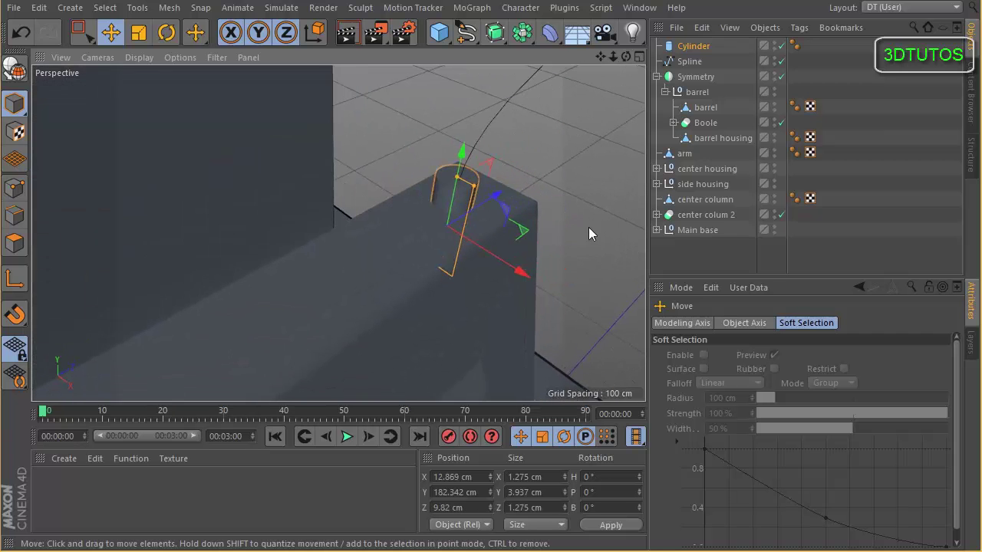
# Step: Widen the cylinder to about 2.1 cm and center it under the spline at about X 13.1 and Y 183.1 cm
pyautogui.keyDown('alt'); pyautogui.moveTo(489, 179); pyautogui.dragTo(533, 188, button='right'); pyautogui.keyUp('alt')
pyautogui.moveTo(460, 195); pyautogui.dragTo(447, 191)
pyautogui.moveTo(474, 320); pyautogui.dragTo(480, 318)
pyautogui.keyDown('alt'); pyautogui.moveTo(473, 215); pyautogui.dragTo(459, 214, button='right'); pyautogui.keyUp('alt')
pyautogui.keyDown('alt'); pyautogui.moveTo(459, 214); pyautogui.dragTo(449, 129); pyautogui.keyUp('alt')
pyautogui.moveTo(466, 188)
pyautogui.keyDown('alt'); pyautogui.mouseDown()
pyautogui.moveTo(456, 175)
pyautogui.moveTo(478, 181)
pyautogui.mouseUp(); pyautogui.keyUp('alt')
pyautogui.keyDown('alt'); pyautogui.moveTo(478, 181); pyautogui.dragTo(543, 164); pyautogui.keyUp('alt')
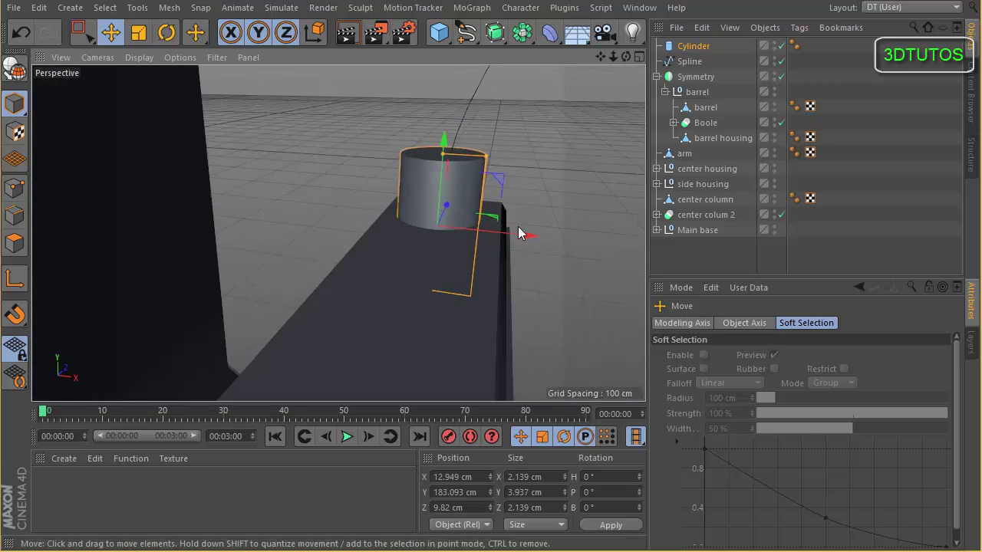
pyautogui.moveTo(526, 234); pyautogui.dragTo(530, 234)
pyautogui.keyDown('alt'); pyautogui.moveTo(516, 198); pyautogui.dragTo(481, 213); pyautogui.keyUp('alt')
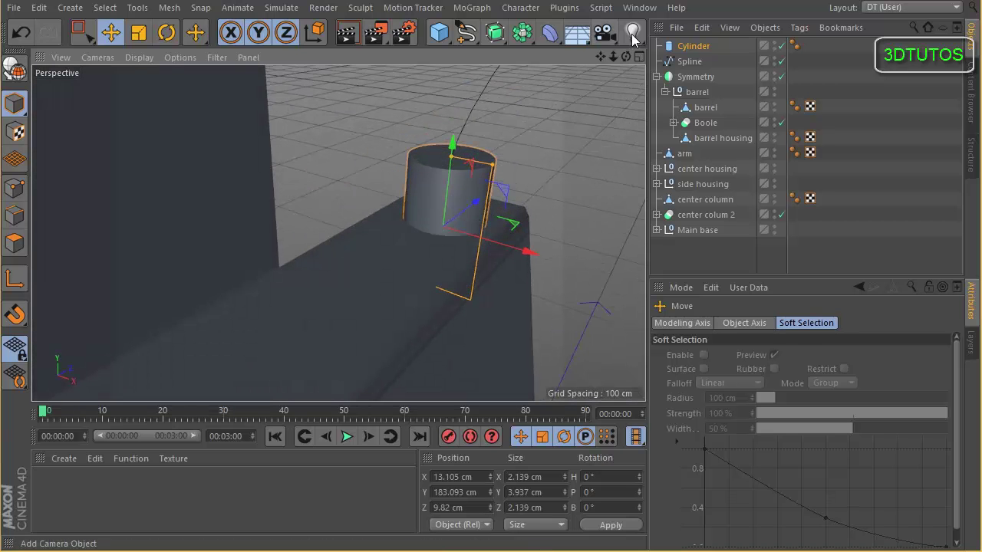
pyautogui.click(698, 48)
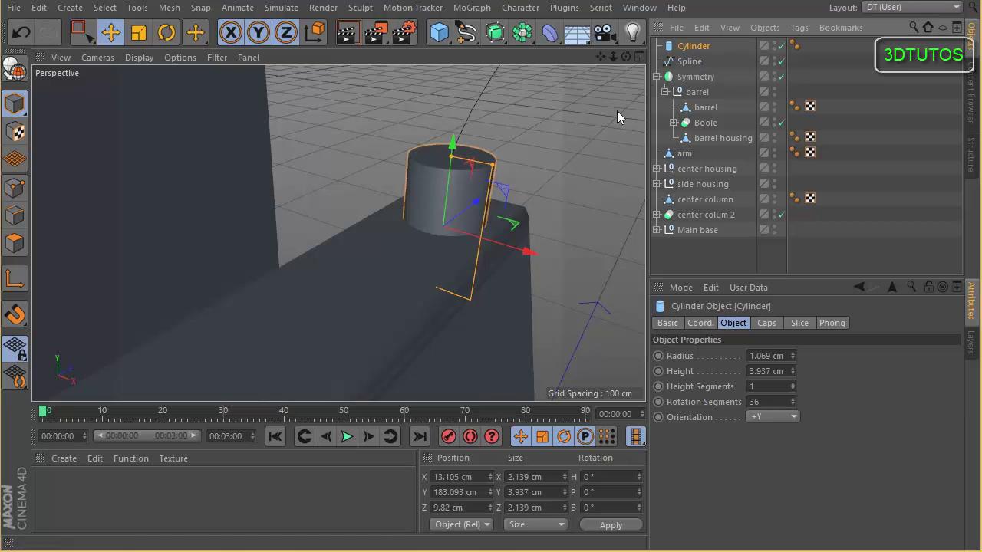
pyautogui.press('c')
pyautogui.hotkey('ctrl', 'z')
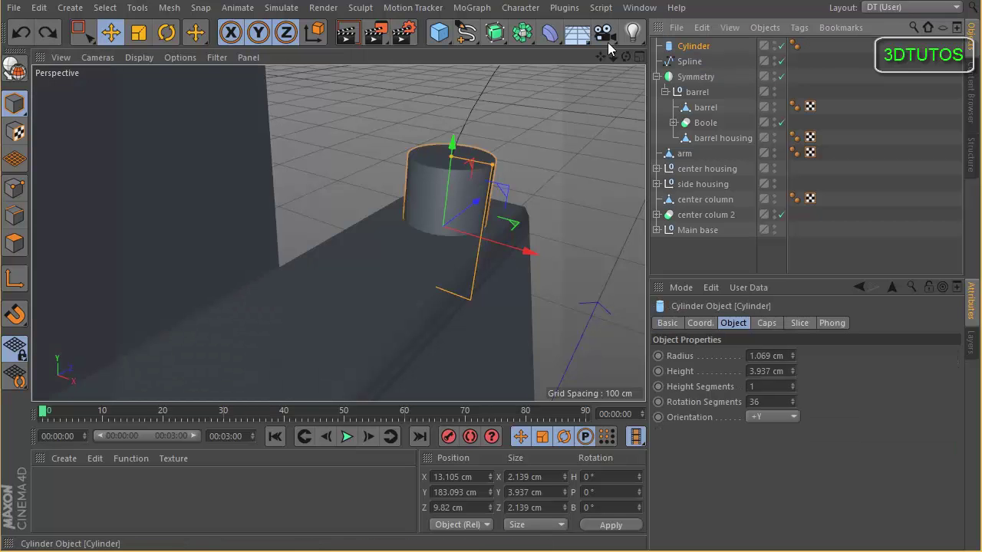
# Step: Raise the cylinder clear of the housing to about Y 187.1 cm and open its cap settings
pyautogui.keyDown('alt'); pyautogui.moveTo(354, 135); pyautogui.dragTo(357, 191, button='middle'); pyautogui.keyUp('alt')
pyautogui.moveTo(455, 200); pyautogui.dragTo(473, 32)
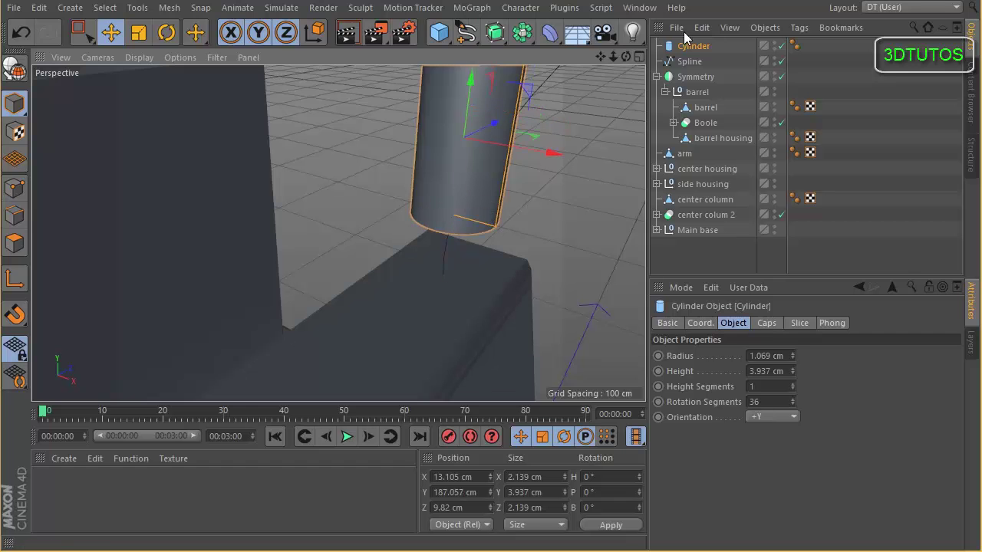
pyautogui.click(766, 323)
pyautogui.keyDown('alt'); pyautogui.moveTo(338, 233); pyautogui.dragTo(327, 295, button='middle'); pyautogui.keyUp('alt')
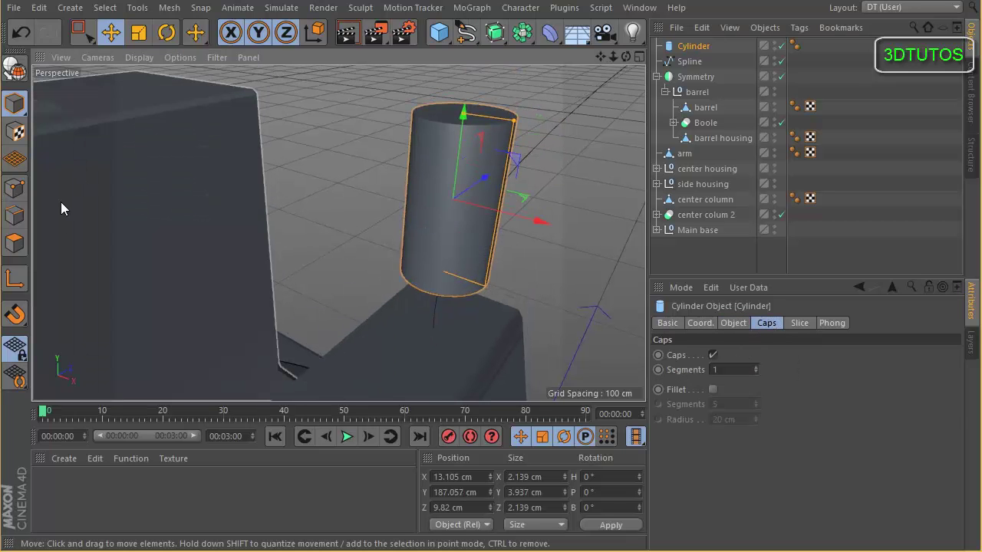
# Step: Make the cylinder editable and delete the polygons of its bottom cap
pyautogui.press('c')
pyautogui.click(21, 243)
pyautogui.keyDown('alt'); pyautogui.moveTo(382, 222); pyautogui.dragTo(470, 326); pyautogui.keyUp('alt')
pyautogui.moveTo(78, 32); pyautogui.dragTo(129, 51)
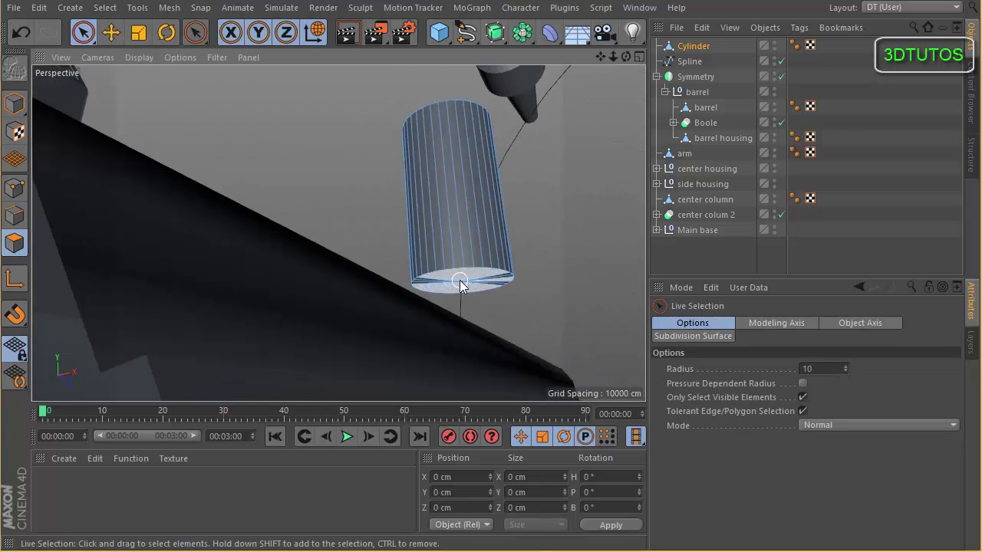
pyautogui.click(459, 281)
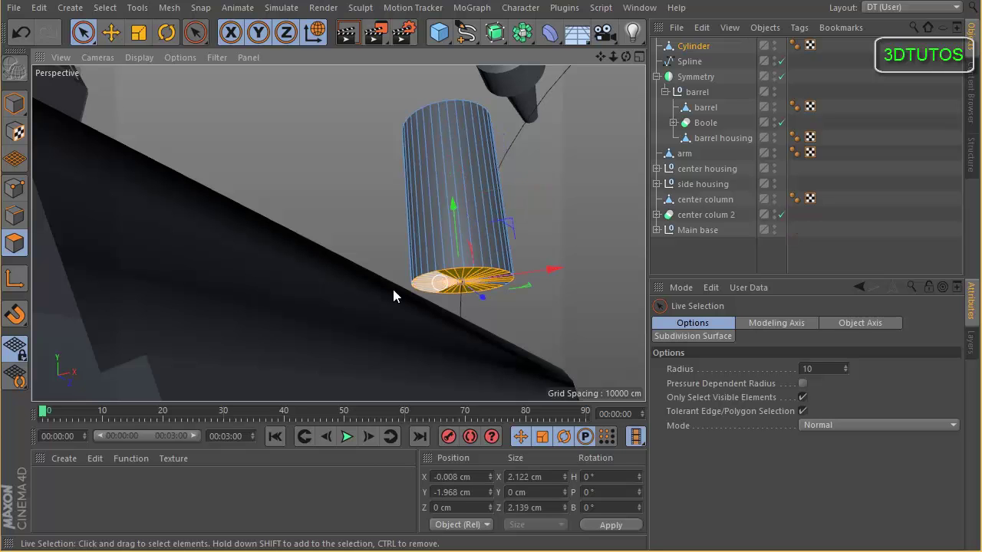
pyautogui.press('Delete')
# Step: Lower the whole cylinder so its open bottom rests on the side housing at the spline's base
pyautogui.keyDown('alt'); pyautogui.moveTo(503, 144); pyautogui.dragTo(466, 219); pyautogui.keyUp('alt')
pyautogui.keyDown('alt'); pyautogui.moveTo(465, 193); pyautogui.dragTo(463, 226, button='middle'); pyautogui.keyUp('alt')
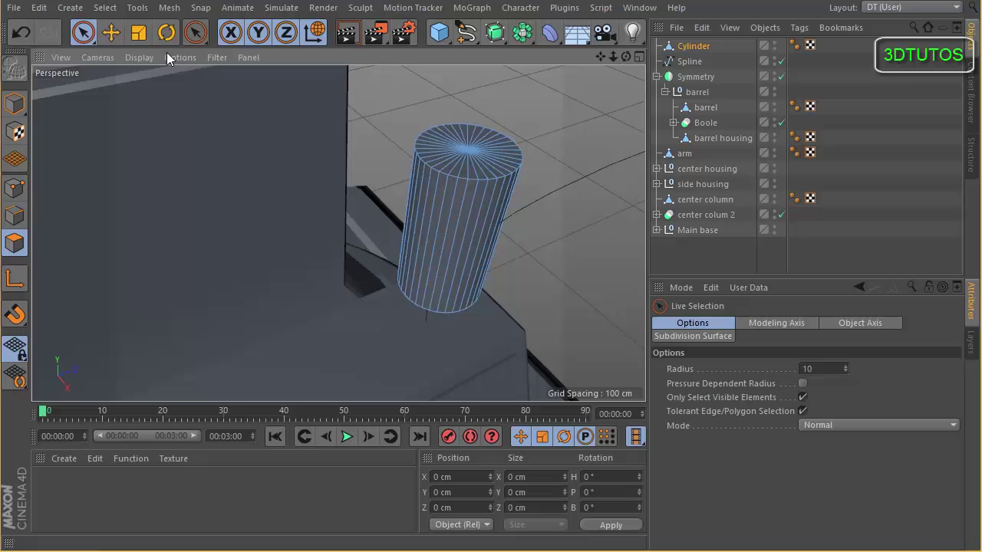
pyautogui.click(111, 33)
pyautogui.click(14, 104)
pyautogui.moveTo(466, 150); pyautogui.dragTo(467, 224)
# Step: Select all polygons of the cylinder's top cap
pyautogui.click(15, 244)
pyautogui.keyDown('alt'); pyautogui.moveTo(393, 201); pyautogui.dragTo(403, 164); pyautogui.keyUp('alt')
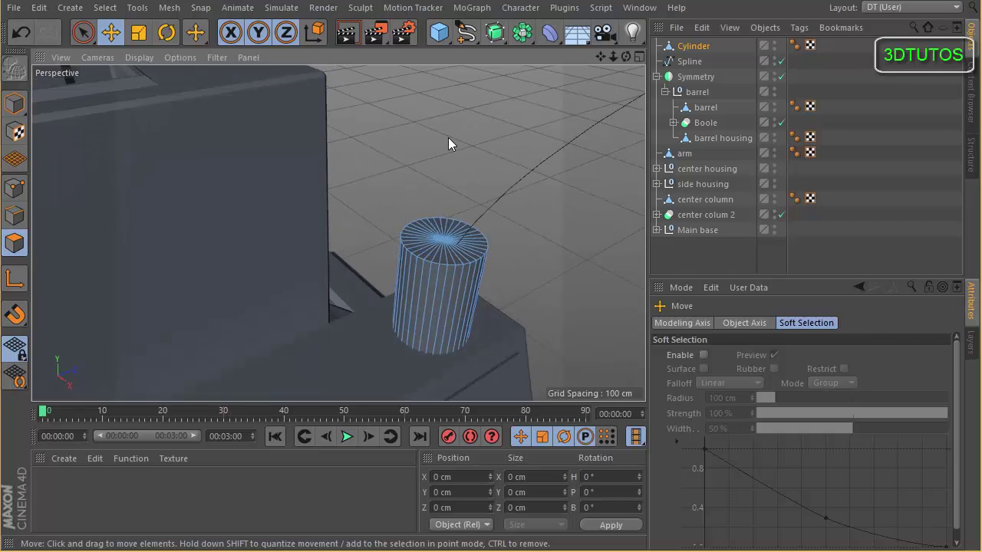
pyautogui.click(83, 33)
pyautogui.click(445, 240)
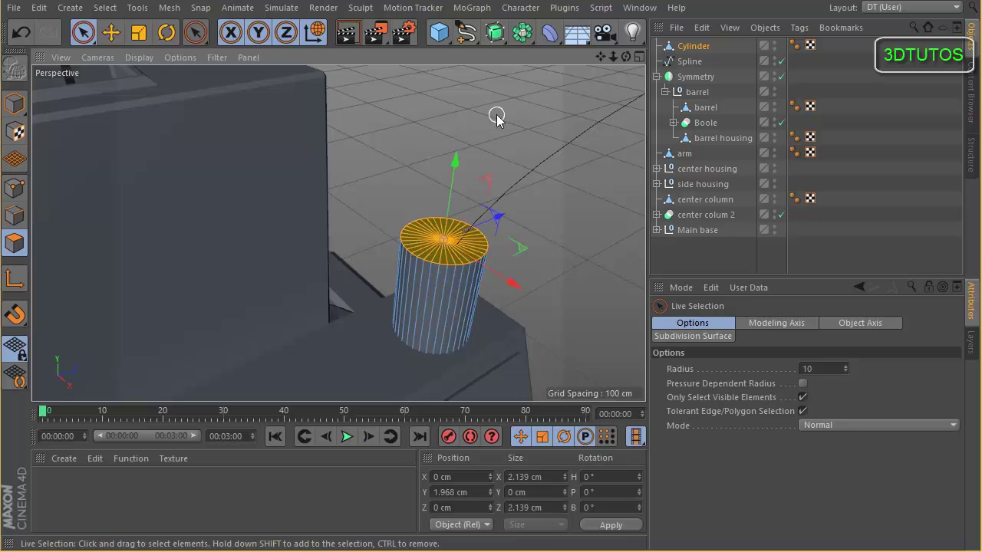
pyautogui.rightClick(496, 118)
pyautogui.click(571, 350)
pyautogui.moveTo(555, 303); pyautogui.dragTo(556, 227)
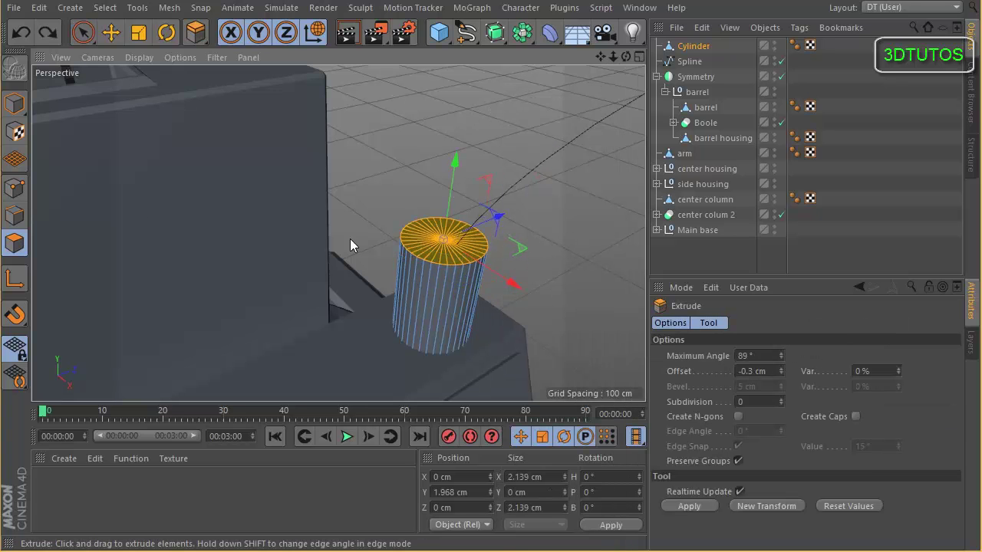
# Step: Select all of the cylinder's points and optimize the mesh to weld the cap to the wall
pyautogui.click(14, 187)
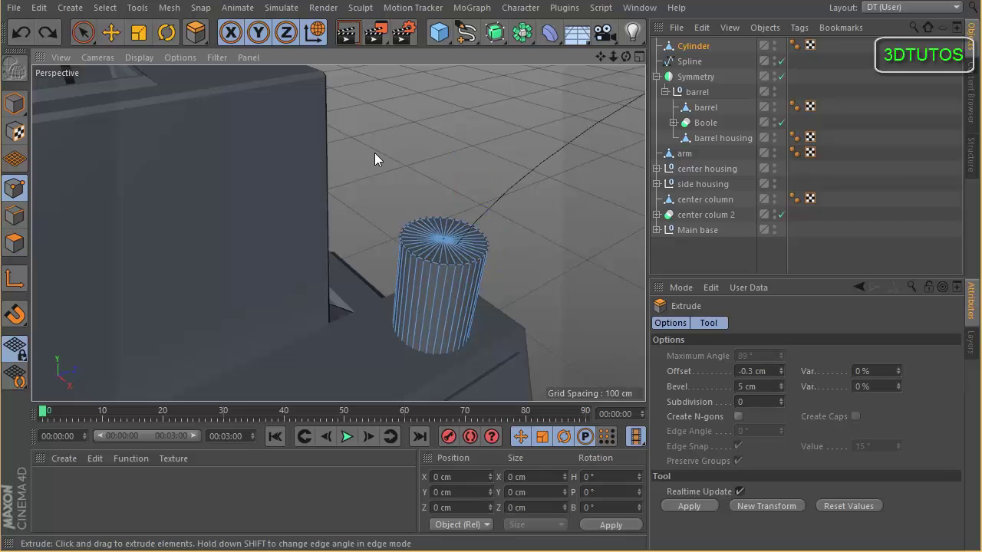
pyautogui.hotkey('ctrl', 'a')
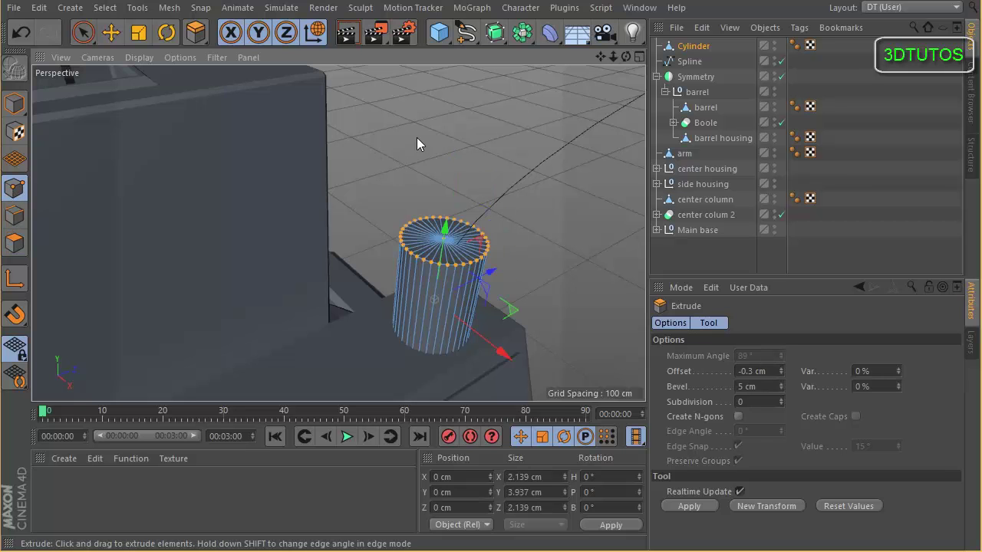
pyautogui.rightClick(409, 105)
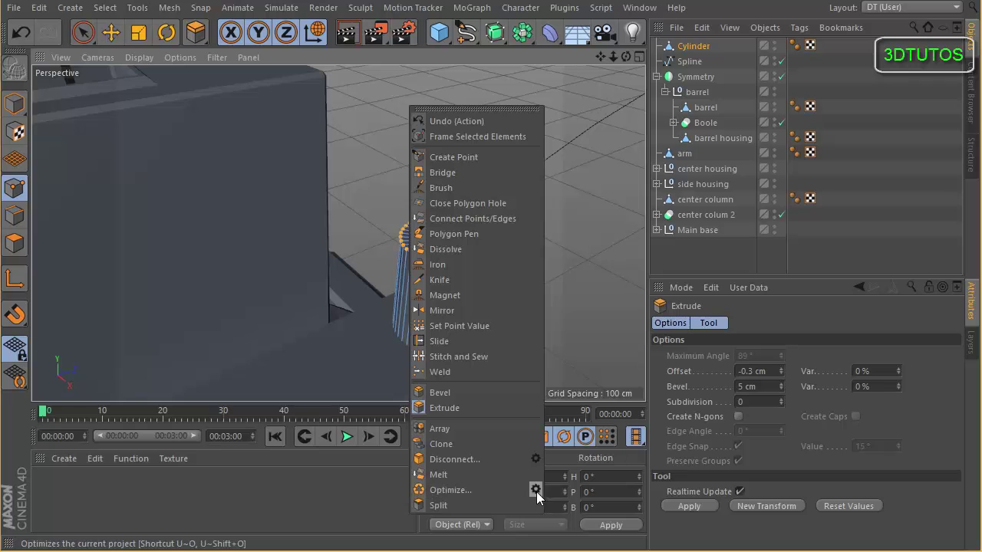
pyautogui.click(501, 491)
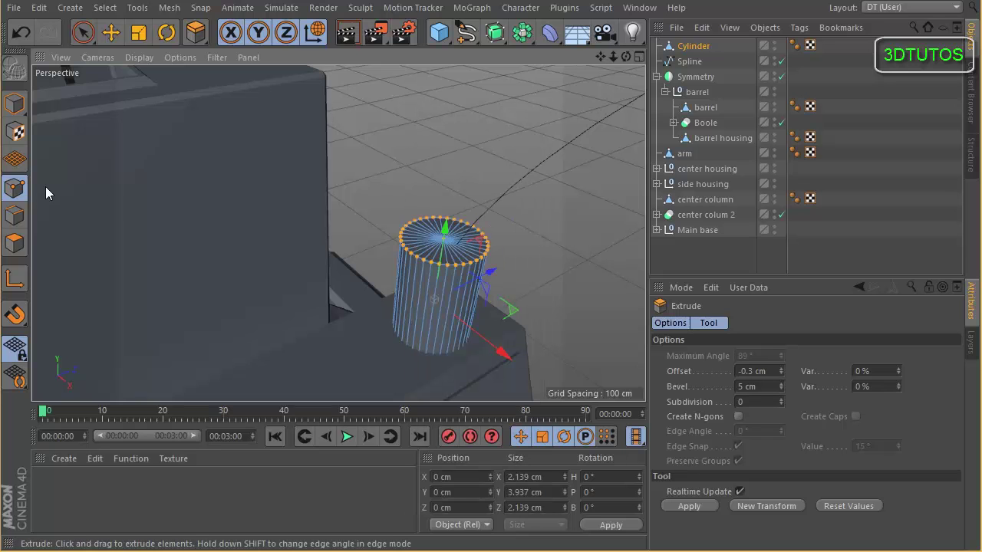
# Step: Inset the top cap with Extrude Inner by about 0.42 cm and extrude the inner polygons about -1.64 cm into the cylinder
pyautogui.click(14, 245)
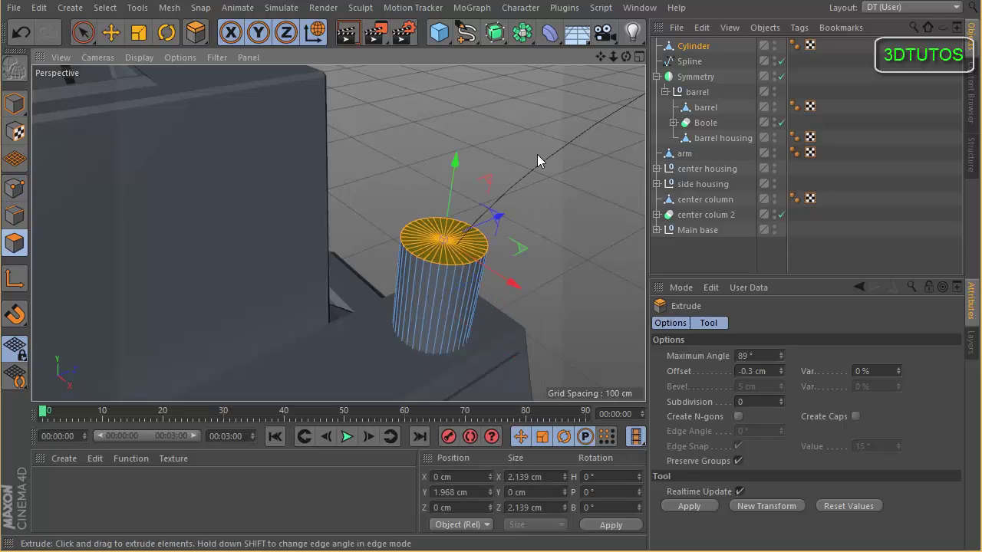
pyautogui.rightClick(513, 99)
pyautogui.click(552, 361)
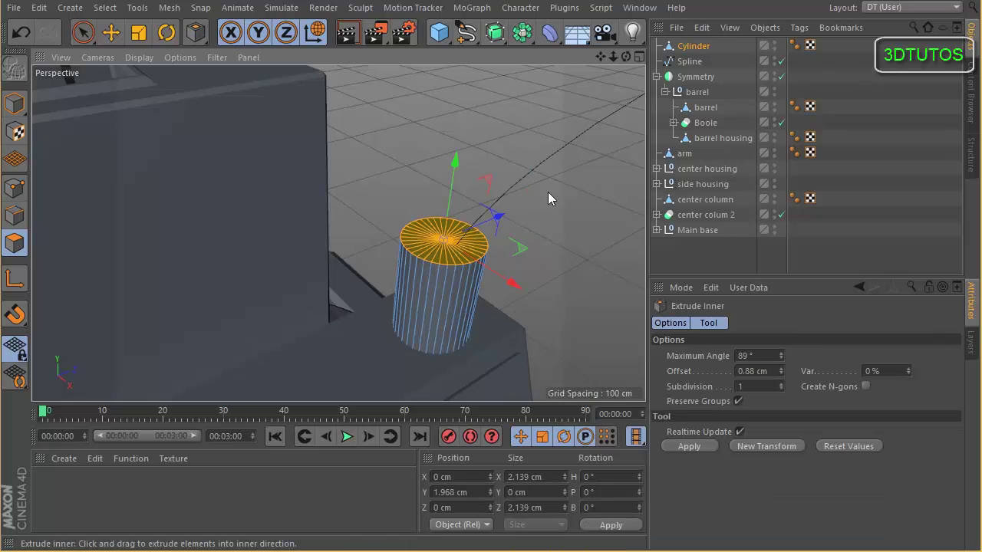
pyautogui.moveTo(548, 192); pyautogui.dragTo(520, 202)
pyautogui.rightClick(550, 211)
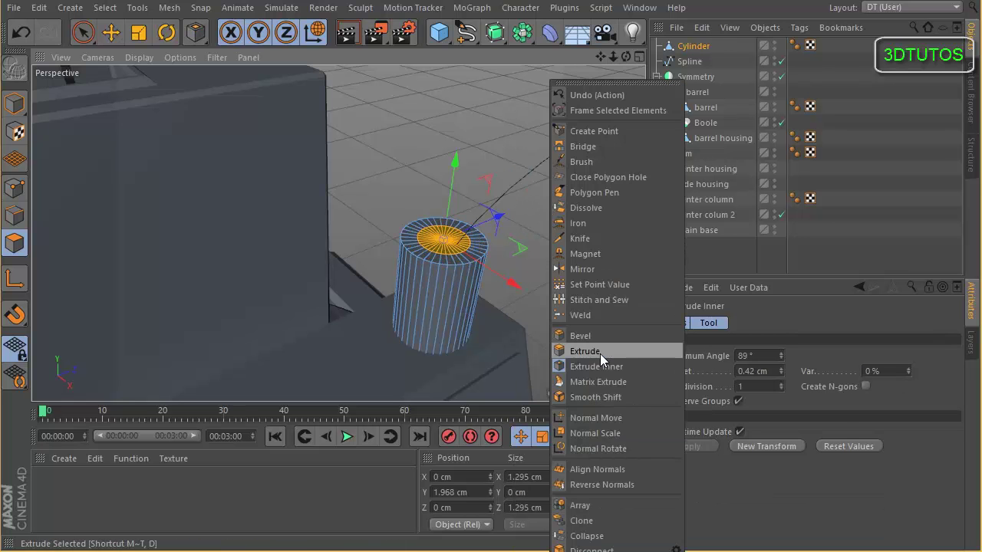
pyautogui.click(590, 347)
pyautogui.moveTo(602, 256); pyautogui.dragTo(491, 342)
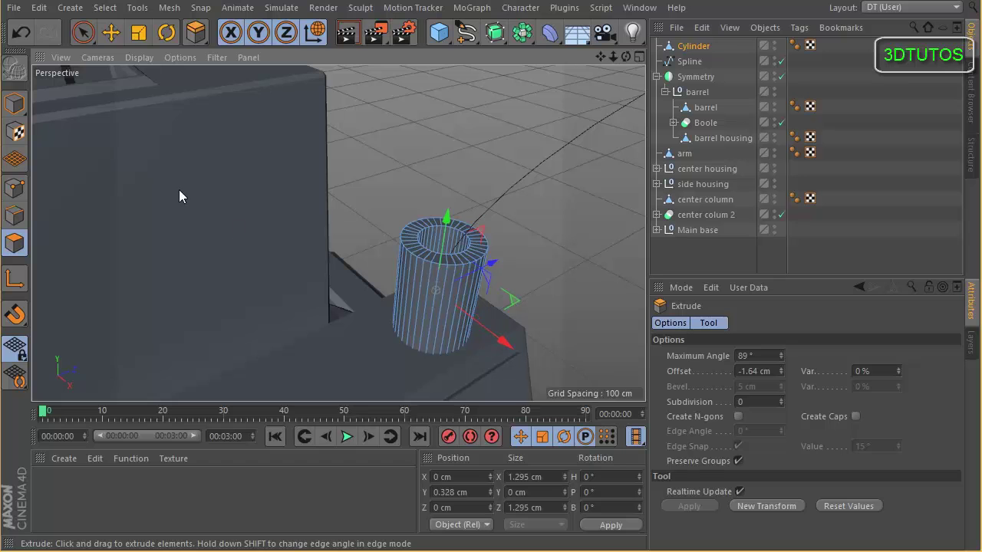
# Step: Select the outer edge loop of the cylinder's top rim and bevel it slightly
pyautogui.click(11, 216)
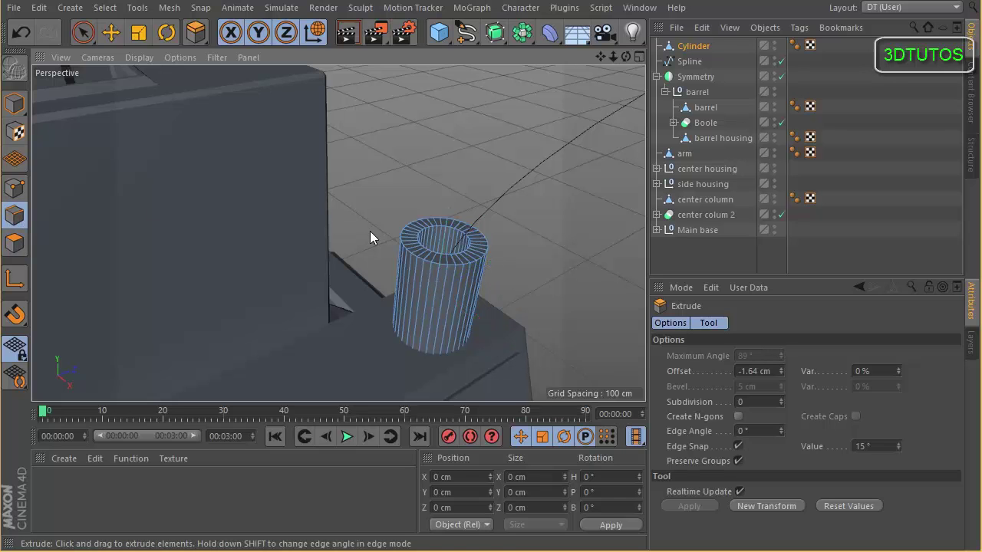
pyautogui.press('u')
pyautogui.press('l')
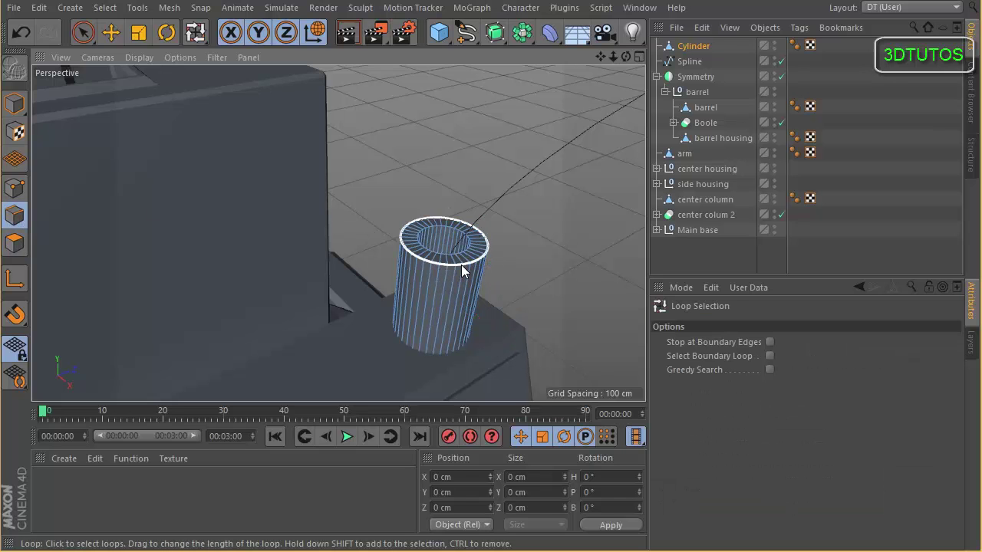
pyautogui.click(464, 270)
pyautogui.rightClick(566, 207)
pyautogui.click(624, 507)
pyautogui.moveTo(583, 383); pyautogui.dragTo(319, 97)
# Step: Select the cylinder's lower points and scale them up to flare the base to about 3.1 cm wide
pyautogui.scroll(-4, 554, 281)
pyautogui.moveTo(96, 32); pyautogui.dragTo(103, 77)
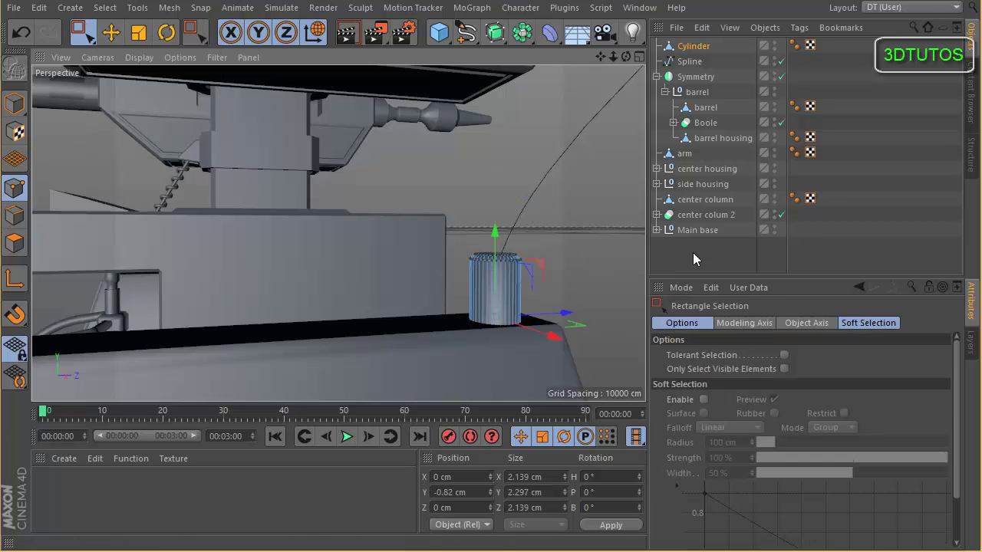
pyautogui.moveTo(572, 293); pyautogui.dragTo(421, 371)
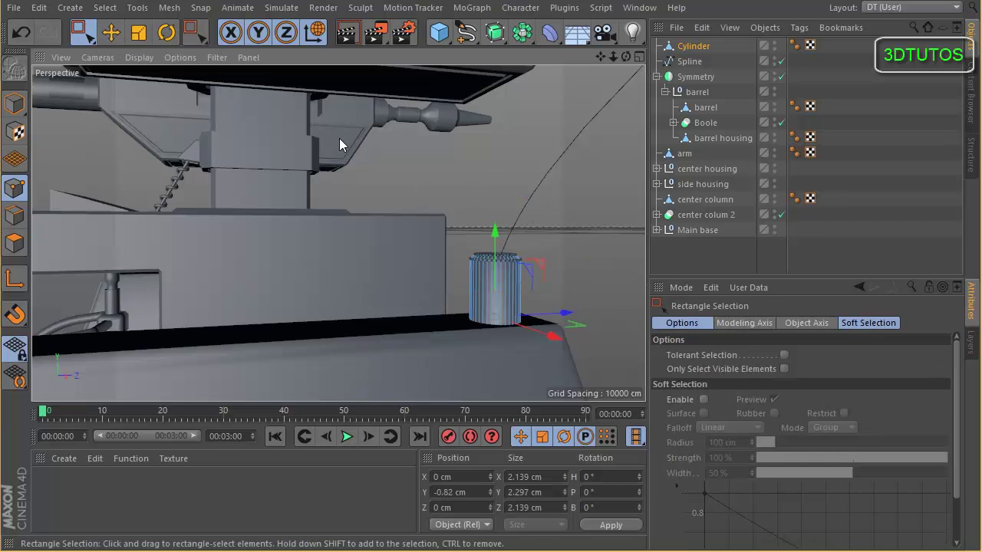
pyautogui.click(138, 32)
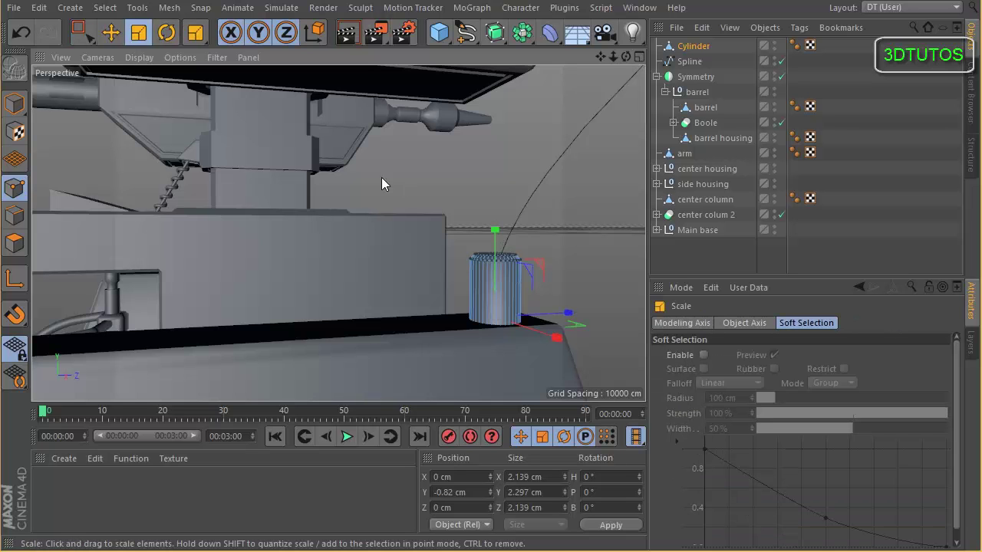
pyautogui.moveTo(382, 181); pyautogui.dragTo(500, 188)
pyautogui.moveTo(572, 185); pyautogui.dragTo(630, 184)
pyautogui.keyDown('alt'); pyautogui.moveTo(549, 168); pyautogui.dragTo(587, 195); pyautogui.keyUp('alt')
pyautogui.moveTo(579, 211); pyautogui.dragTo(606, 211)
# Step: Shift the tapered cylinder slightly along X to about 12.9 cm
pyautogui.click(15, 103)
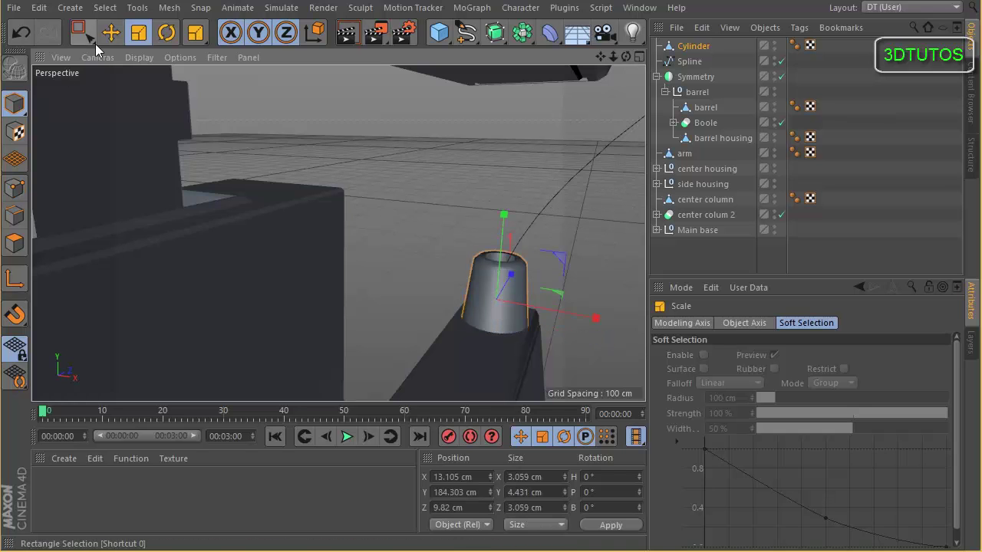
pyautogui.click(112, 32)
pyautogui.moveTo(595, 319); pyautogui.dragTo(593, 320)
# Step: Collapse the Symmetry group and rename the cylinder as connector
pyautogui.keyDown('alt'); pyautogui.moveTo(548, 261); pyautogui.dragTo(493, 251, button='right'); pyautogui.keyUp('alt')
pyautogui.keyDown('alt'); pyautogui.moveTo(494, 251); pyautogui.dragTo(460, 68); pyautogui.keyUp('alt')
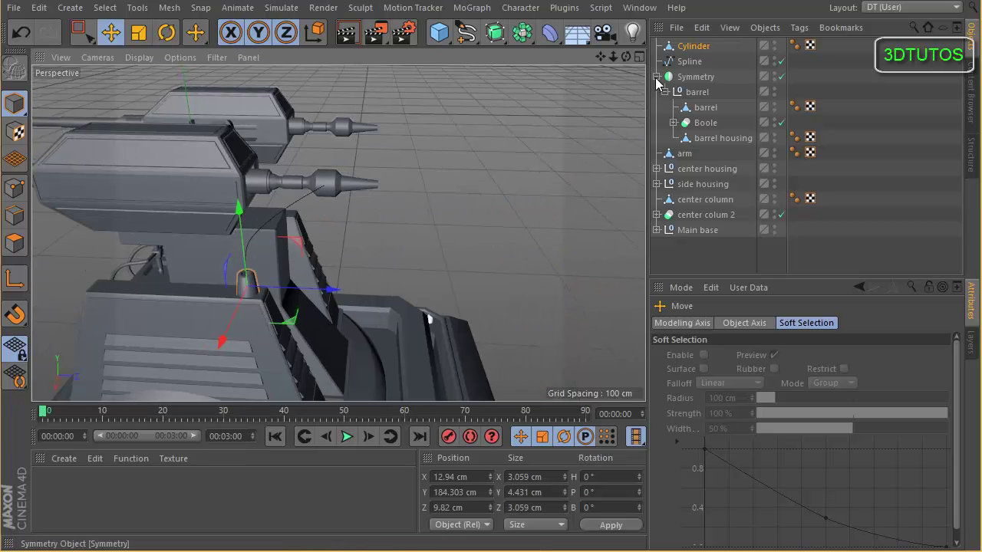
pyautogui.click(656, 77)
pyautogui.click(700, 46)
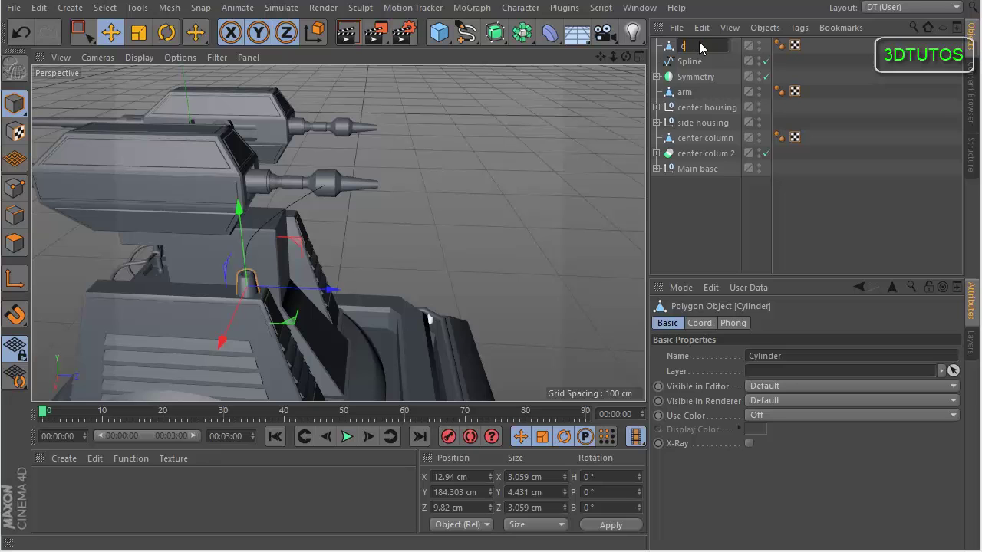
pyautogui.press('Return')
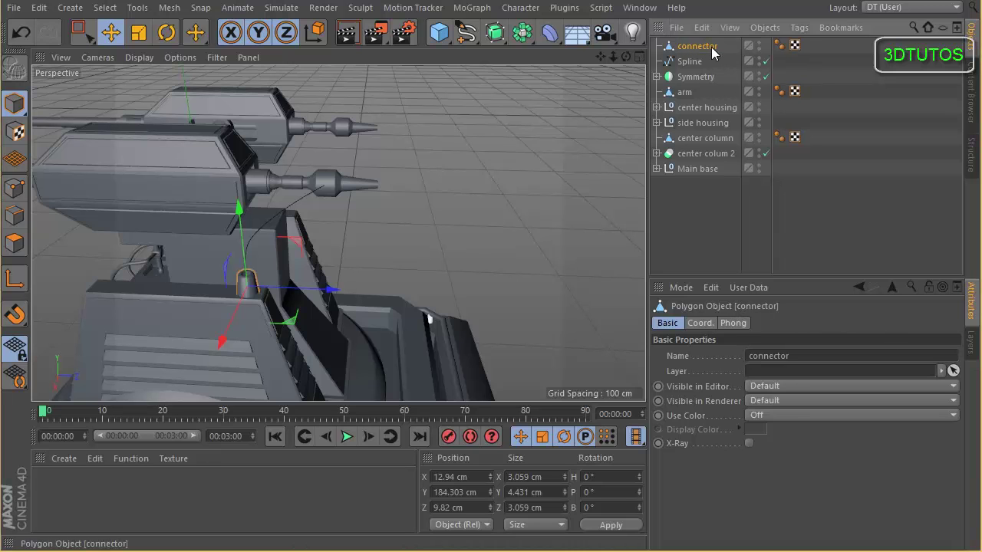
# Step: Duplicate the connector and move the copy above the barrel's rear tip, to about Y 202.4 and Z 20.4 cm
pyautogui.hotkey('ctrl', 'c')
pyautogui.hotkey('ctrl', 'v')
pyautogui.moveTo(244, 207); pyautogui.dragTo(237, 56)
pyautogui.moveTo(312, 153); pyautogui.dragTo(404, 167)
# Step: Scale the connector copy down to about 2.0 by 2.9 cm and rotate it 90° in bank
pyautogui.click(138, 33)
pyautogui.moveTo(432, 131); pyautogui.dragTo(367, 167)
pyautogui.keyDown('alt'); pyautogui.moveTo(254, 152); pyautogui.dragTo(310, 153, button='right'); pyautogui.keyUp('alt')
pyautogui.click(167, 33)
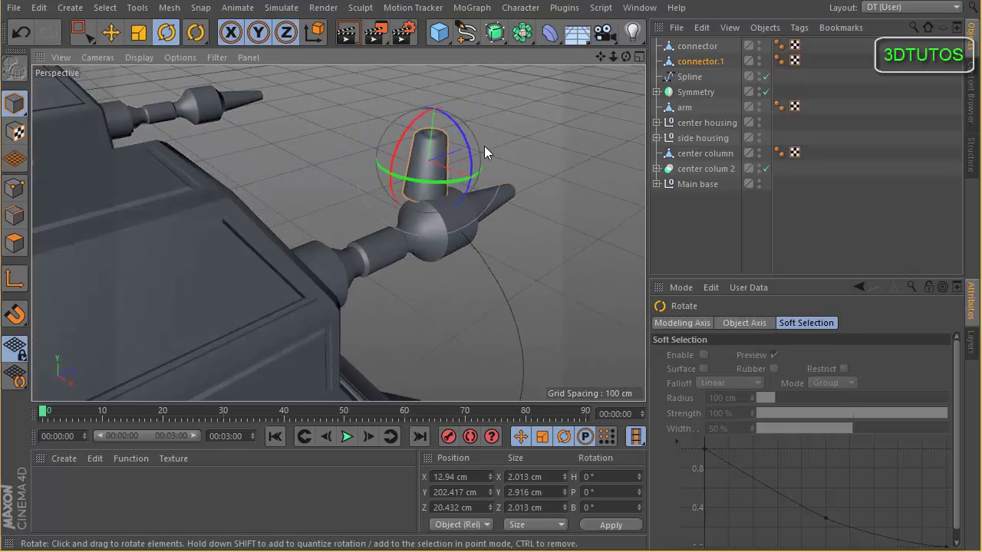
pyautogui.moveTo(469, 151); pyautogui.dragTo(464, 251)
# Step: Move the rotated connector onto the side of the barrel's rear tip, at about X 15.8, Y 199.4 and Z 20.7 cm
pyautogui.press('e')
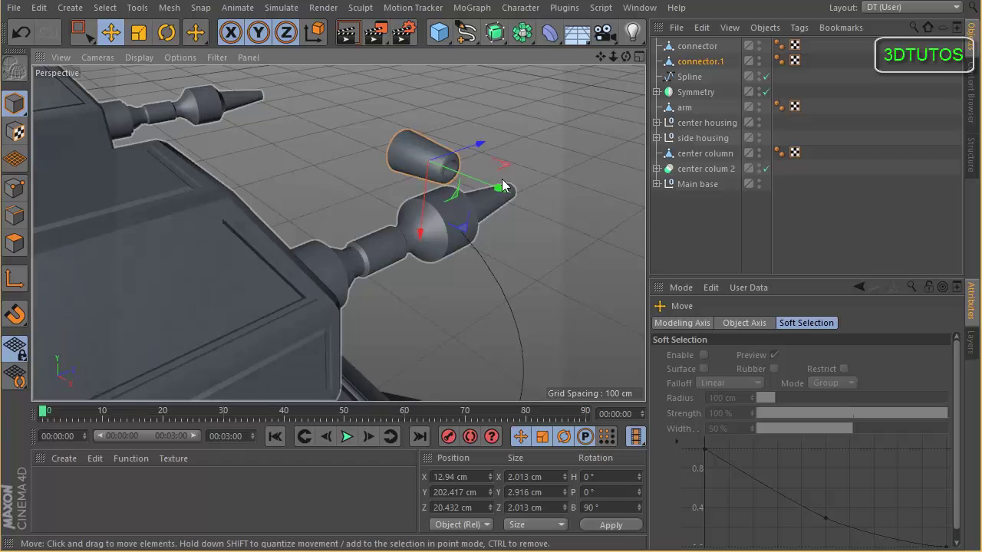
pyautogui.moveTo(502, 189); pyautogui.dragTo(559, 213)
pyautogui.moveTo(467, 249); pyautogui.dragTo(469, 299)
pyautogui.keyDown('alt'); pyautogui.moveTo(488, 192); pyautogui.dragTo(469, 325); pyautogui.keyUp('alt')
pyautogui.keyDown('alt'); pyautogui.moveTo(484, 282); pyautogui.dragTo(343, 368); pyautogui.keyUp('alt')
pyautogui.keyDown('alt'); pyautogui.moveTo(520, 240); pyautogui.dragTo(600, 115); pyautogui.keyUp('alt')
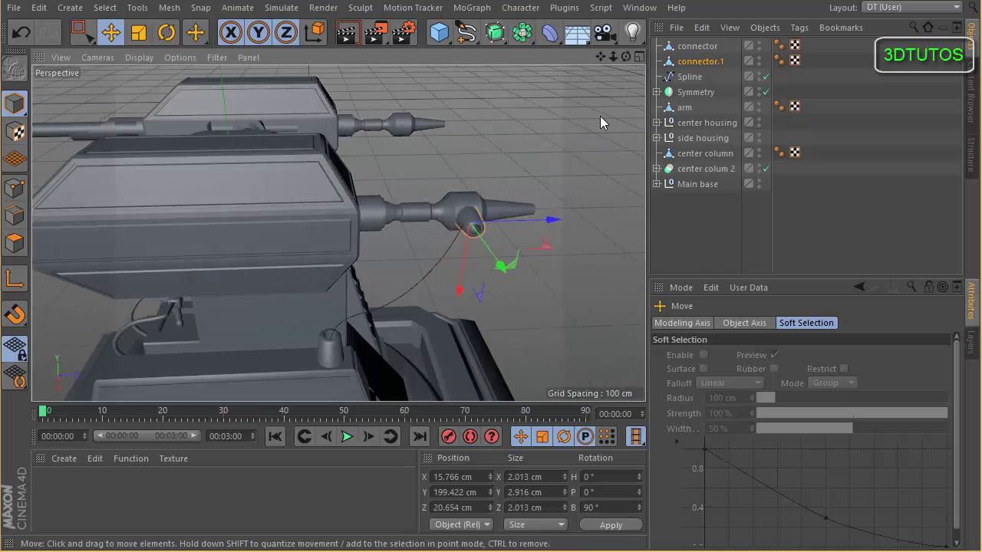
# Step: Rename the barrel's connector as connector B and the housing's connector as connector A
pyautogui.click(696, 47)
pyautogui.click(697, 62)
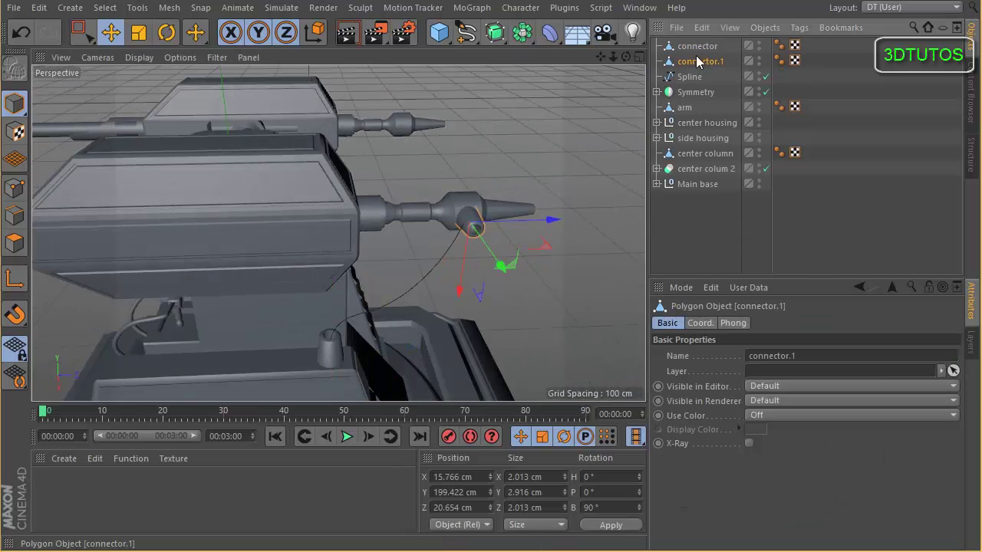
pyautogui.doubleClick(699, 63)
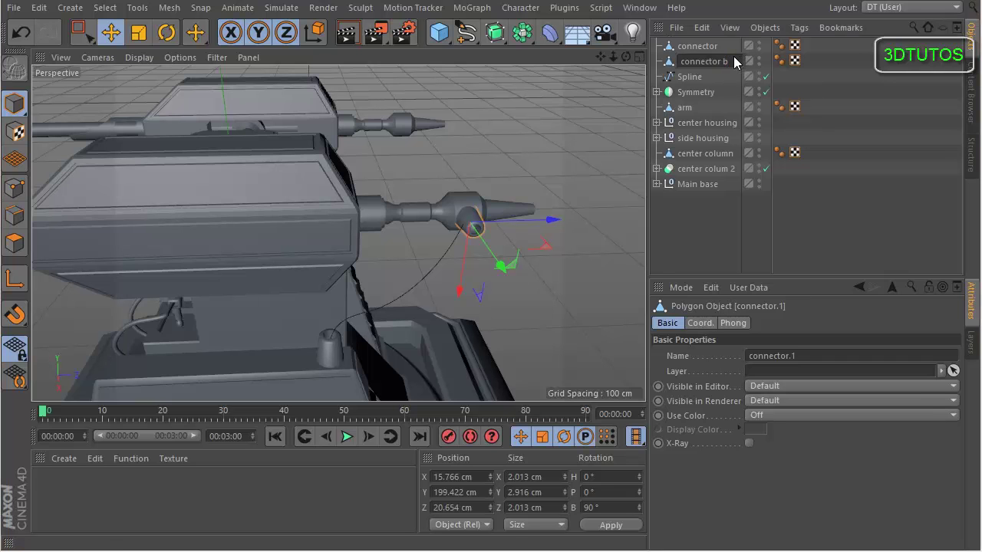
pyautogui.write('connector B')
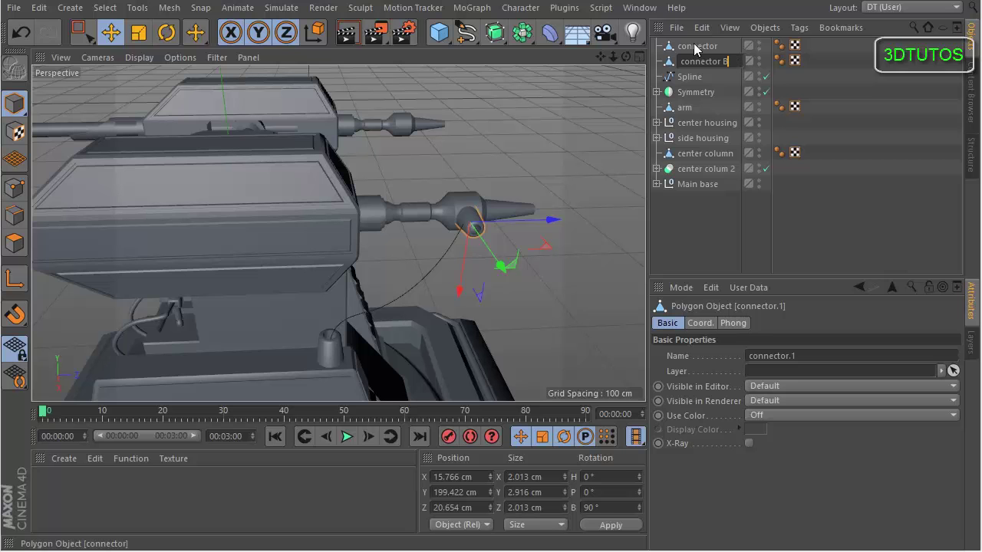
pyautogui.click(703, 48)
pyautogui.doubleClick(700, 47)
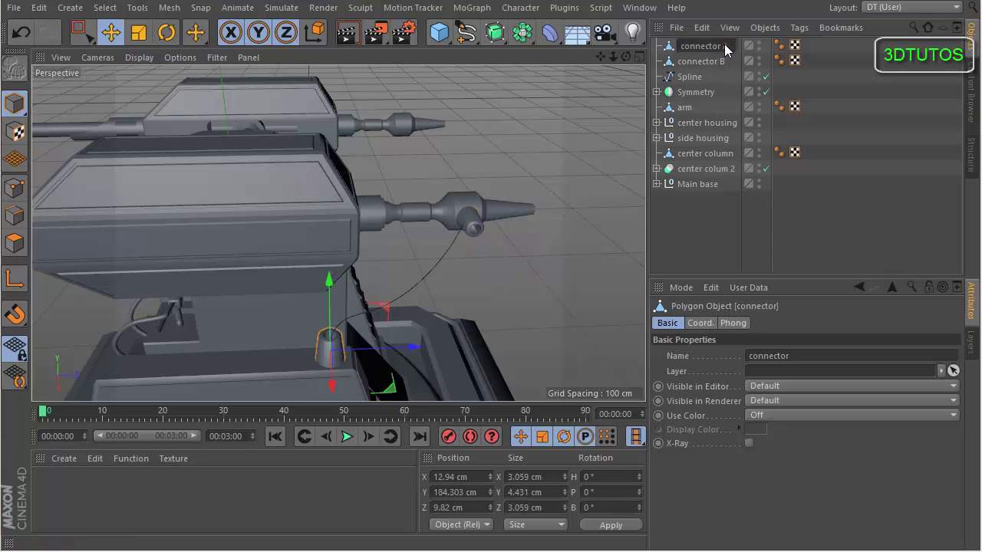
pyautogui.press('Return')
# Step: Move connector B into the barrel group inside the Symmetry object so it is mirrored
pyautogui.click(464, 194)
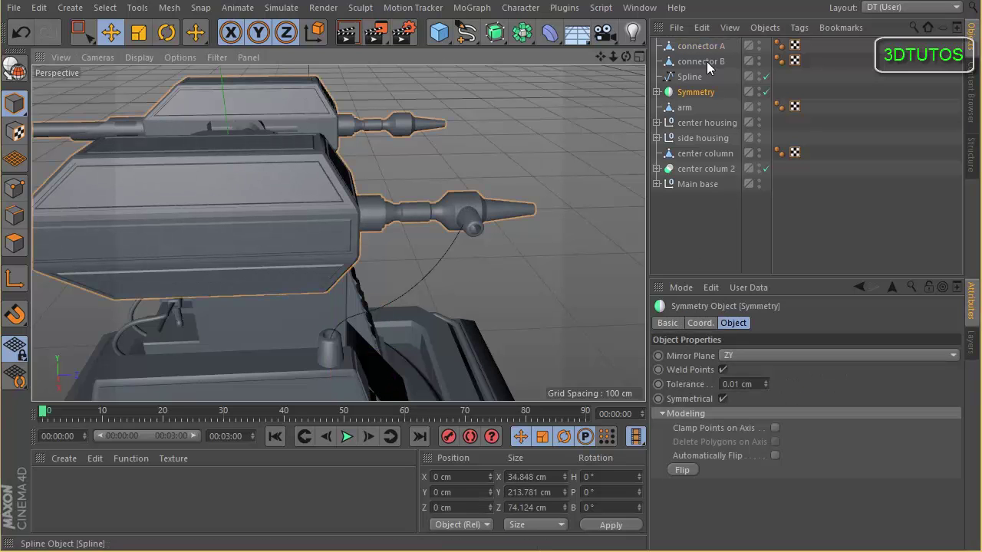
pyautogui.click(656, 92)
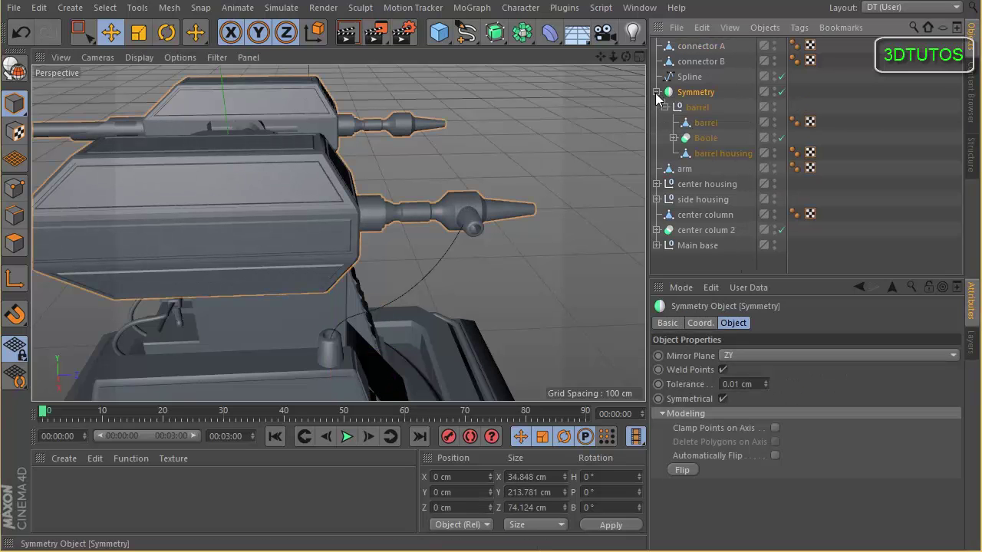
pyautogui.click(702, 62)
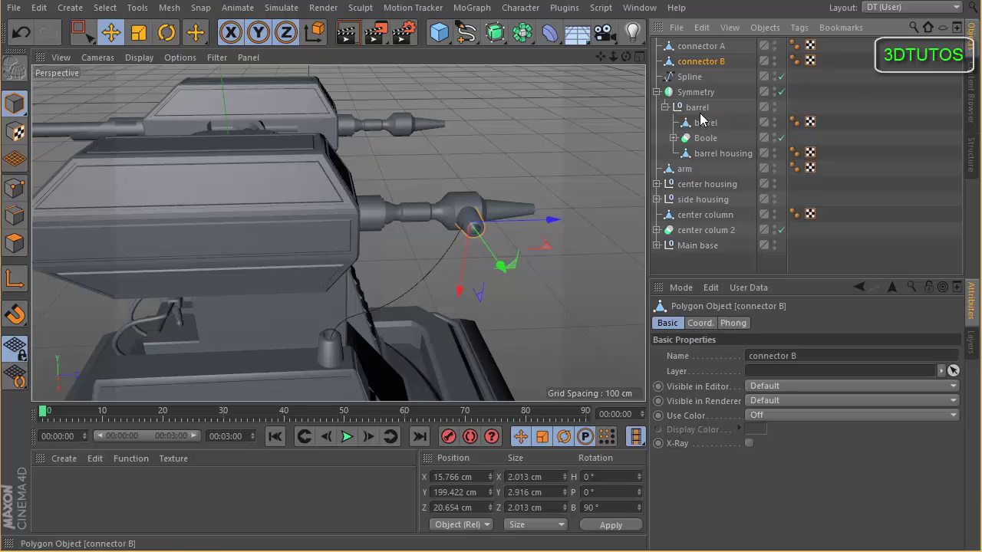
pyautogui.moveTo(700, 119); pyautogui.dragTo(699, 115)
pyautogui.keyDown('alt'); pyautogui.moveTo(417, 154); pyautogui.dragTo(480, 149); pyautogui.keyUp('alt')
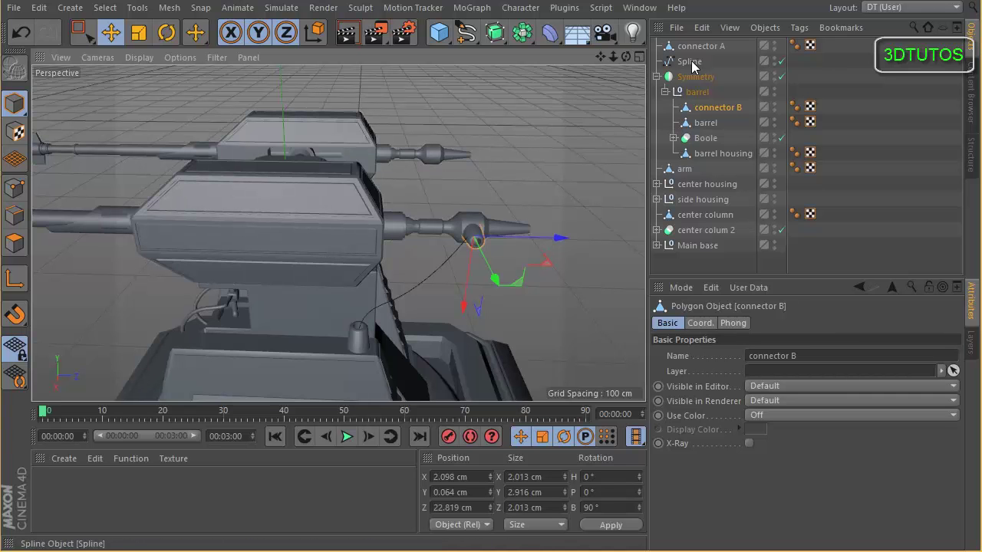
pyautogui.keyDown('alt'); pyautogui.moveTo(518, 135); pyautogui.dragTo(449, 276); pyautogui.keyUp('alt')
pyautogui.keyDown('alt'); pyautogui.moveTo(532, 246); pyautogui.dragTo(402, 262); pyautogui.keyUp('alt')
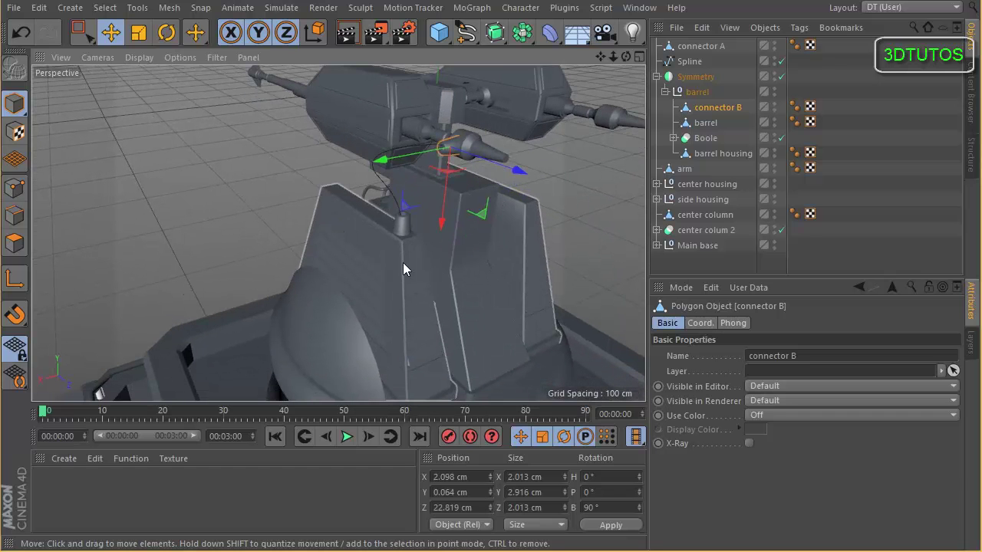
# Step: Parent connector A to the side housing mesh inside the side housing group's Symmetry object so it is mirrored
pyautogui.click(379, 259)
pyautogui.click(656, 199)
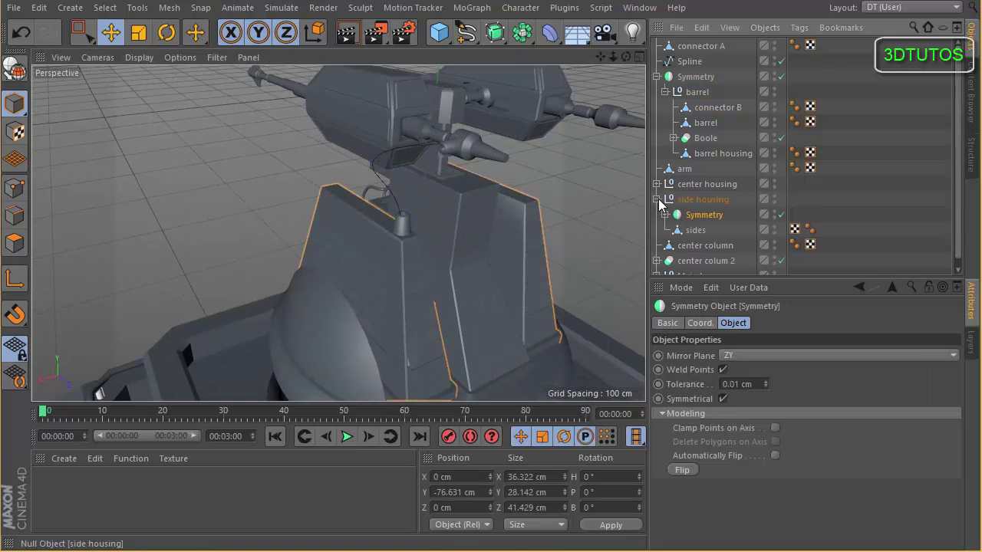
pyautogui.click(665, 215)
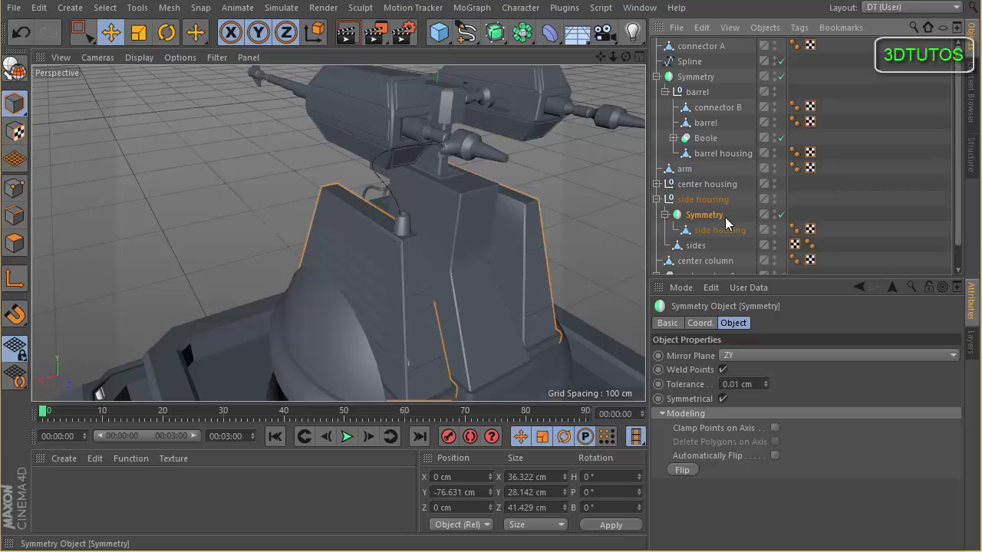
pyautogui.moveTo(771, 281); pyautogui.dragTo(771, 393)
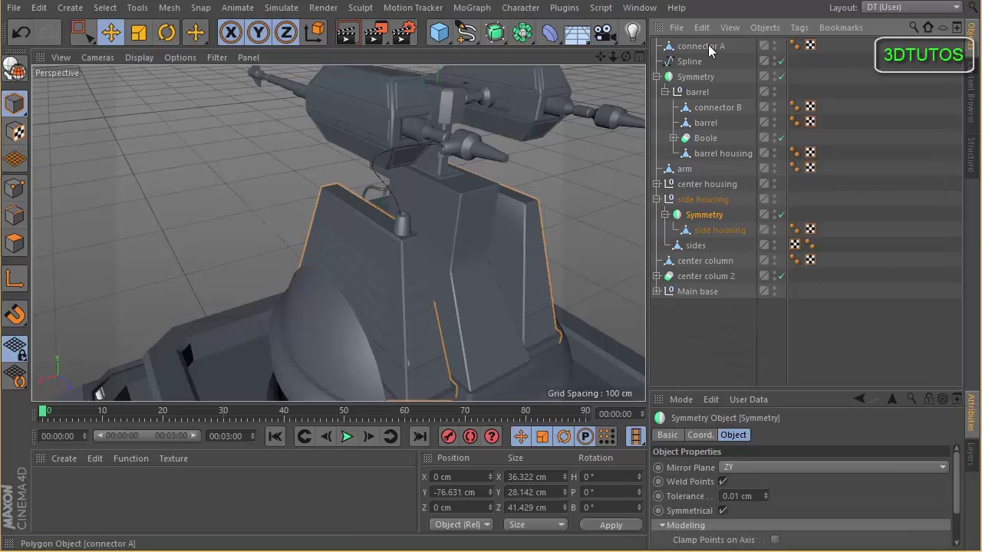
pyautogui.moveTo(710, 235); pyautogui.dragTo(718, 230)
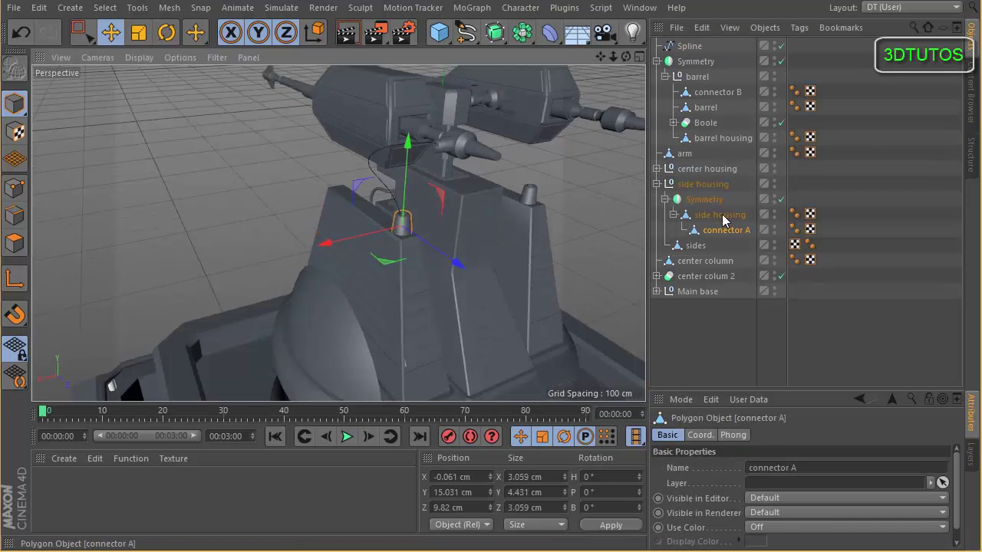
pyautogui.keyDown('alt'); pyautogui.moveTo(537, 215); pyautogui.dragTo(586, 127); pyautogui.keyUp('alt')
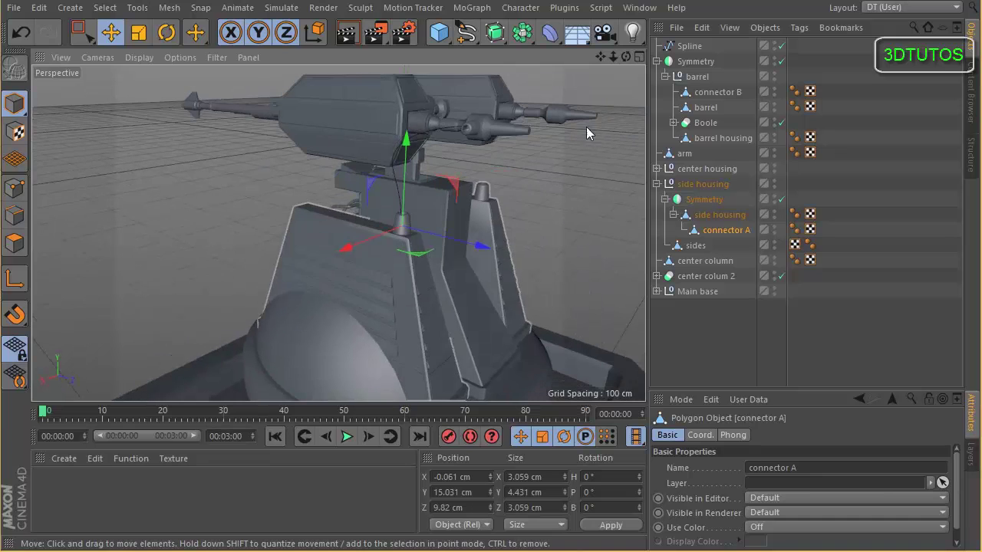
# Step: Examine the cable spline's path between the side housing's connector and the barrel's connector from several angles
pyautogui.click(656, 62)
pyautogui.click(695, 48)
pyautogui.keyDown('alt'); pyautogui.moveTo(432, 103); pyautogui.dragTo(478, 141); pyautogui.keyUp('alt')
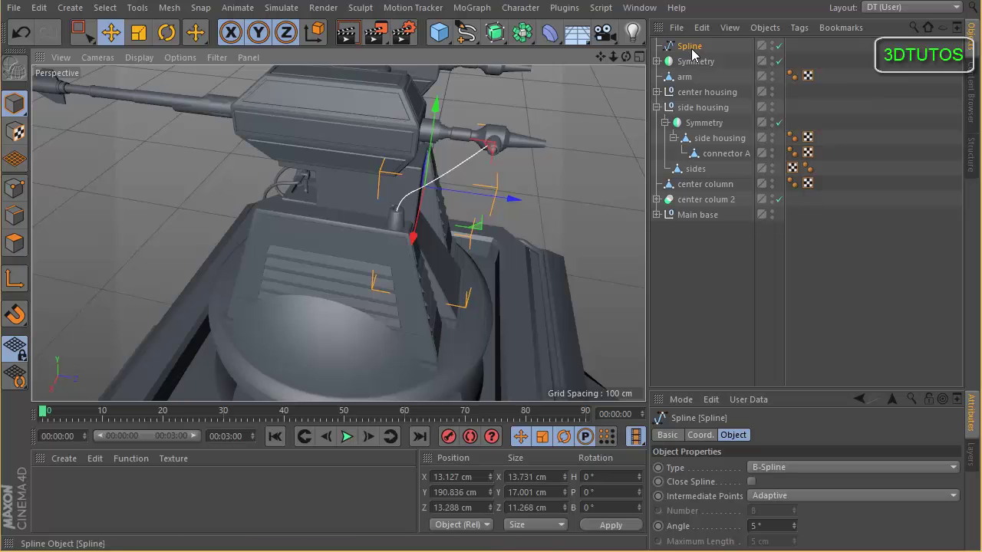
pyautogui.keyDown('alt'); pyautogui.moveTo(432, 152); pyautogui.dragTo(372, 176, button='middle'); pyautogui.keyUp('alt')
pyautogui.keyDown('alt'); pyautogui.moveTo(373, 175); pyautogui.dragTo(388, 169, button='right'); pyautogui.keyUp('alt')
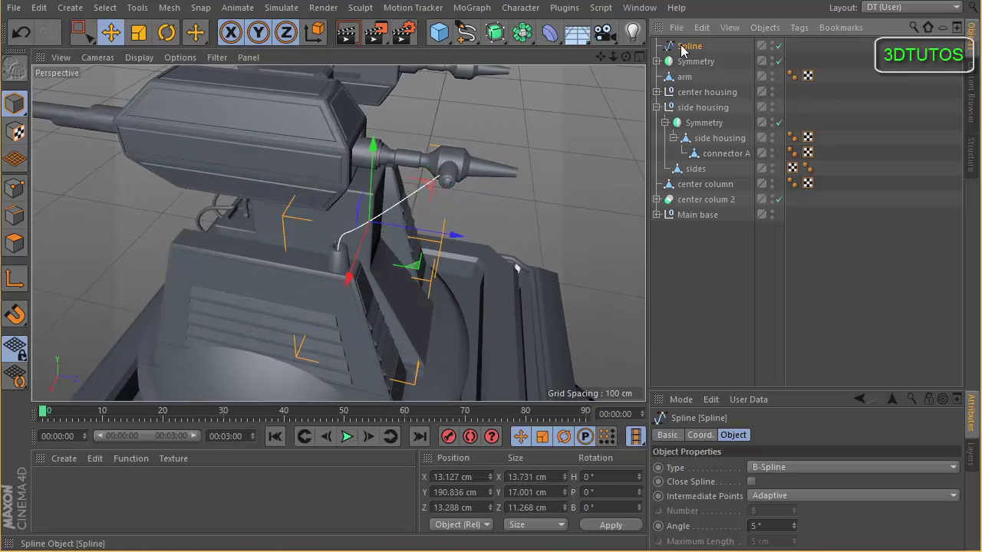
pyautogui.keyDown('alt'); pyautogui.moveTo(506, 201); pyautogui.dragTo(416, 148); pyautogui.keyUp('alt')
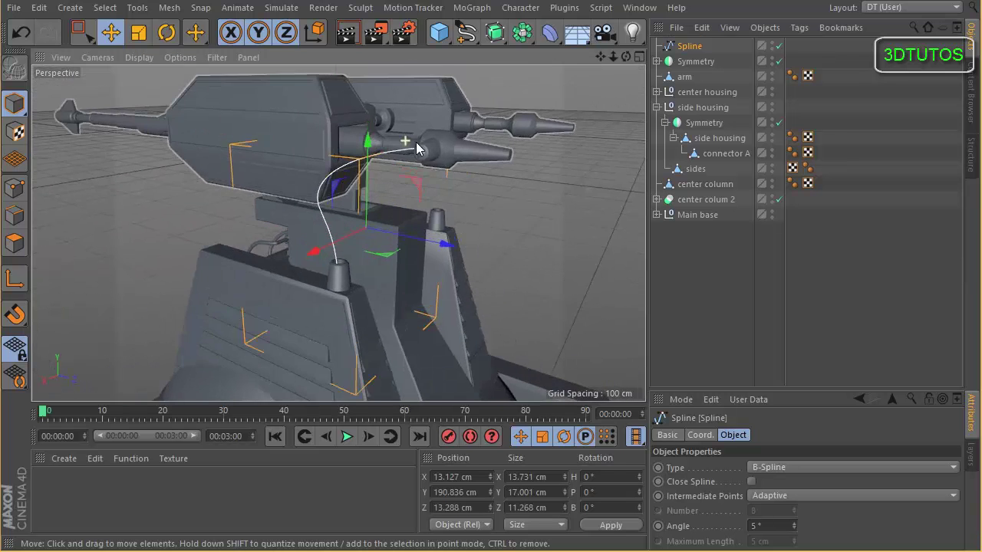
pyautogui.keyDown('alt'); pyautogui.moveTo(416, 144); pyautogui.dragTo(445, 140, button='right'); pyautogui.keyUp('alt')
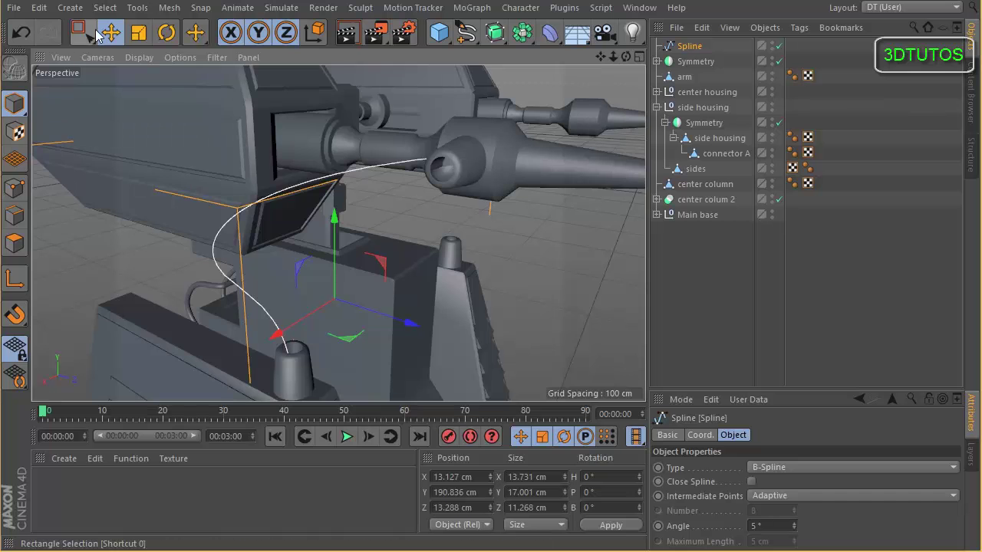
pyautogui.keyDown('alt'); pyautogui.moveTo(422, 144); pyautogui.dragTo(430, 178); pyautogui.keyUp('alt')
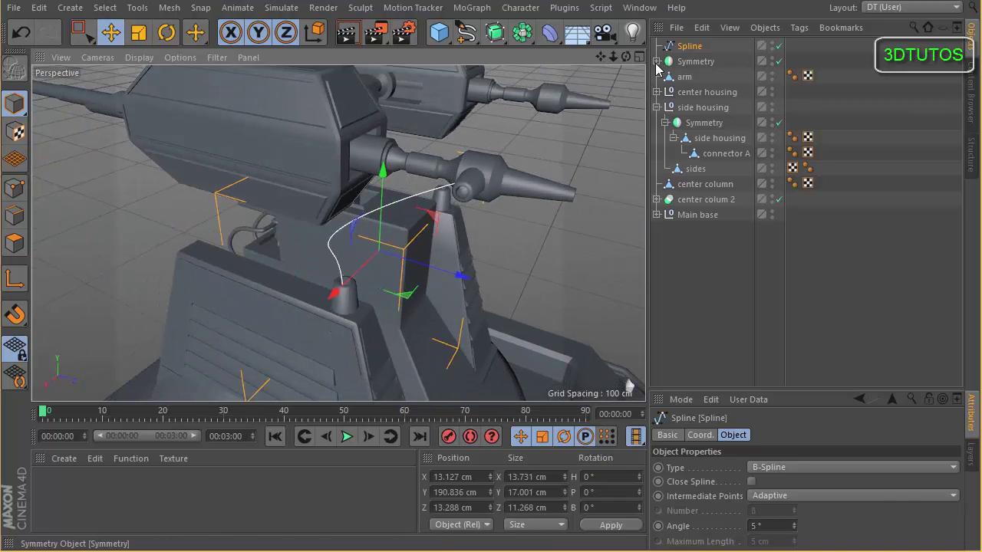
pyautogui.click(657, 61)
pyautogui.click(656, 61)
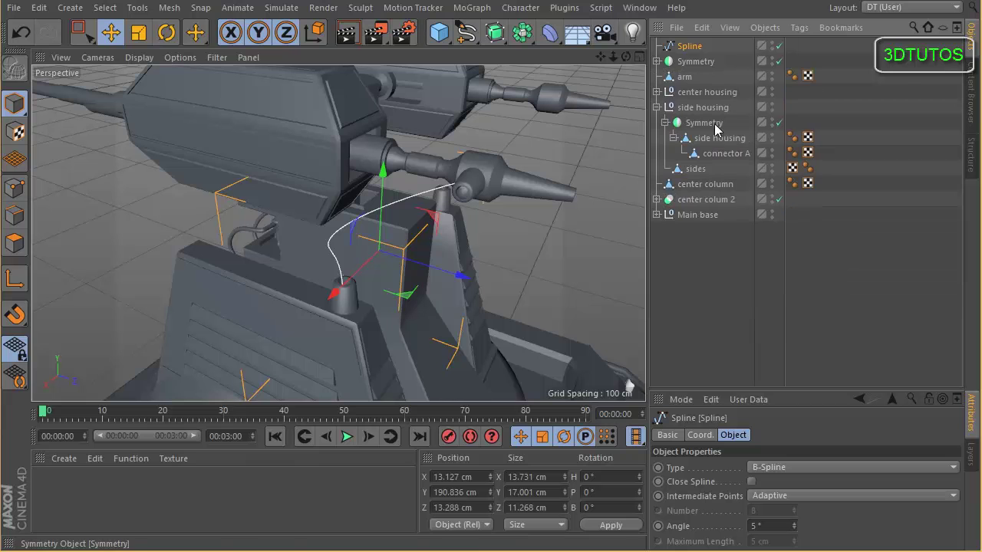
# Step: Add a null object and rename it A
pyautogui.click(657, 61)
pyautogui.click(70, 8)
pyautogui.moveTo(115, 31)
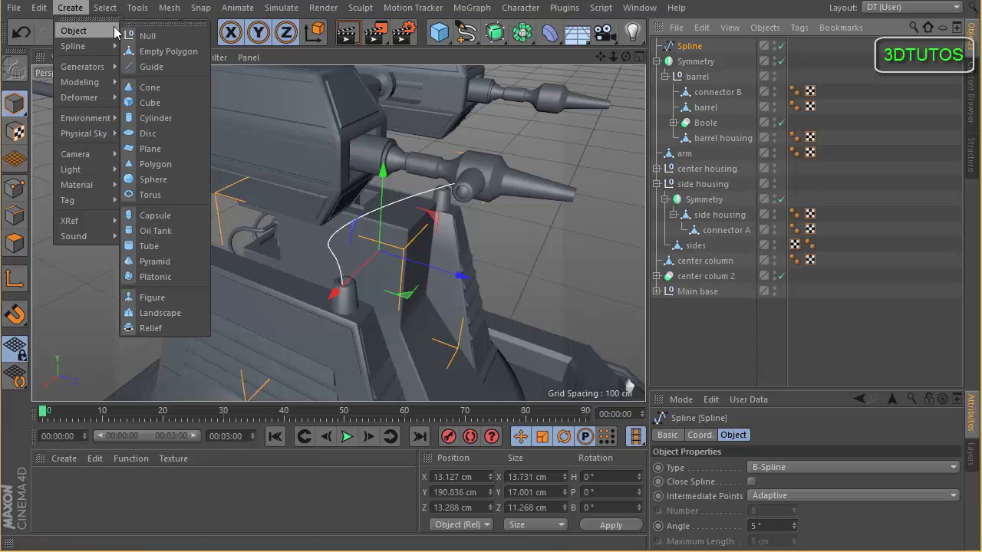
pyautogui.click(146, 36)
pyautogui.doubleClick(684, 47)
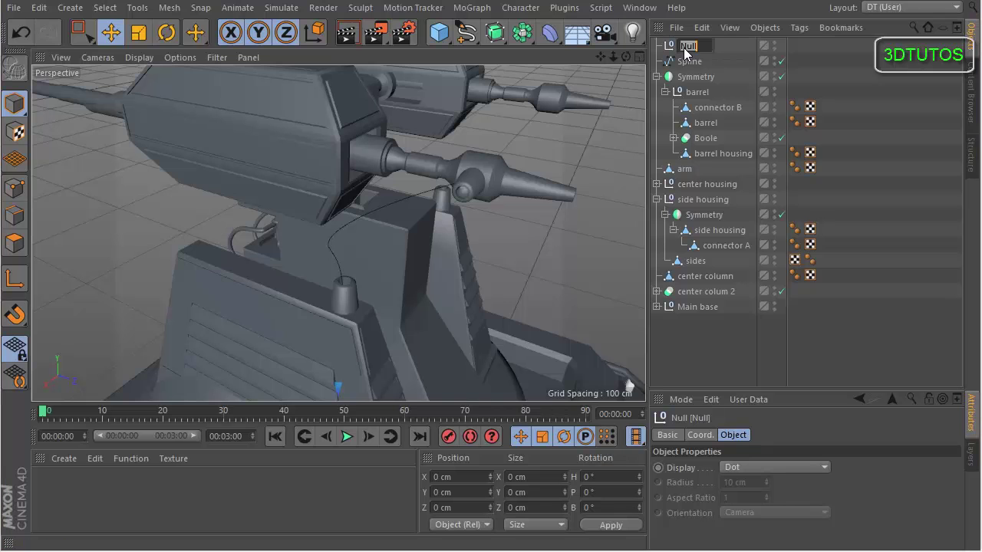
pyautogui.write('A')
pyautogui.press('Return')
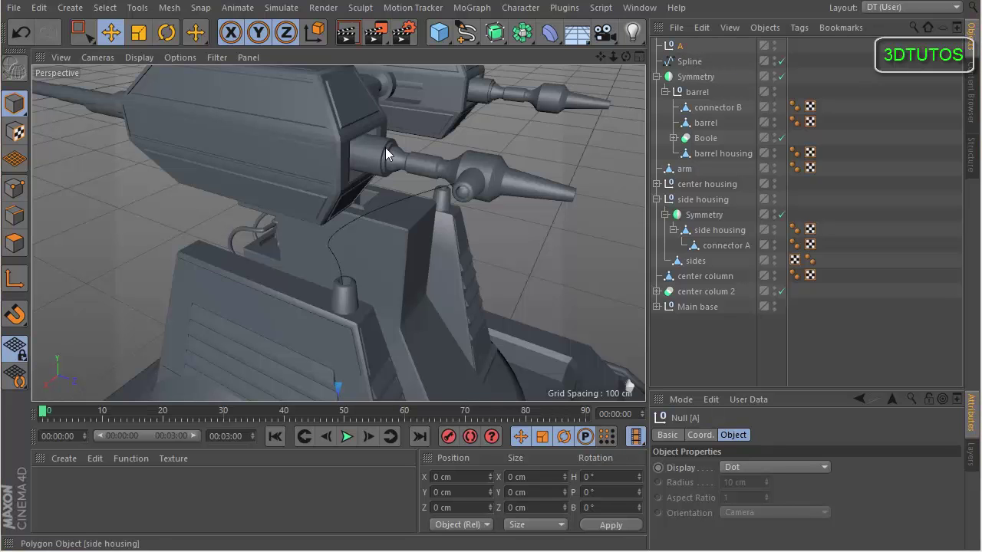
# Step: Transfer null A onto connector A, matching its position, scale and rotation
pyautogui.moveTo(626, 57); pyautogui.dragTo(627, 43)
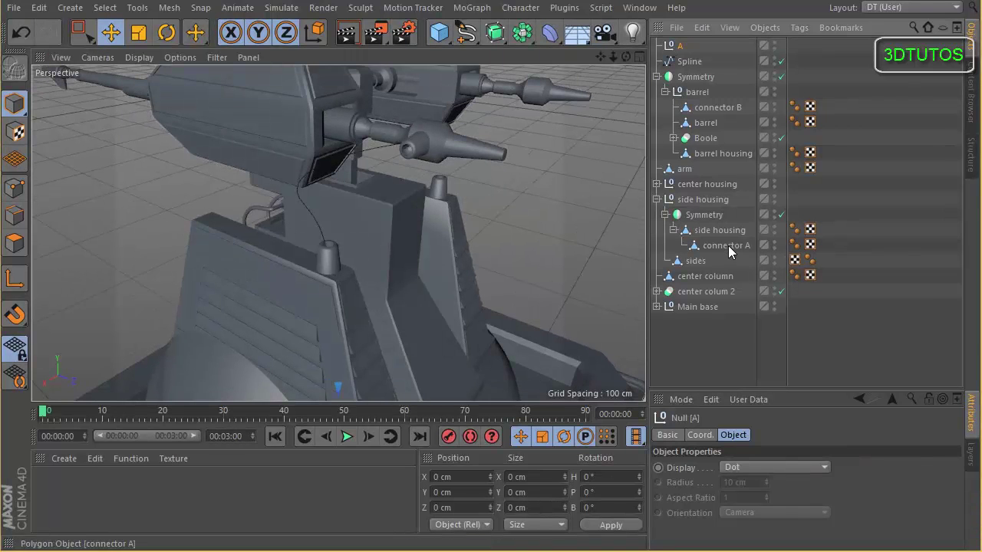
pyautogui.click(137, 8)
pyautogui.moveTo(185, 146)
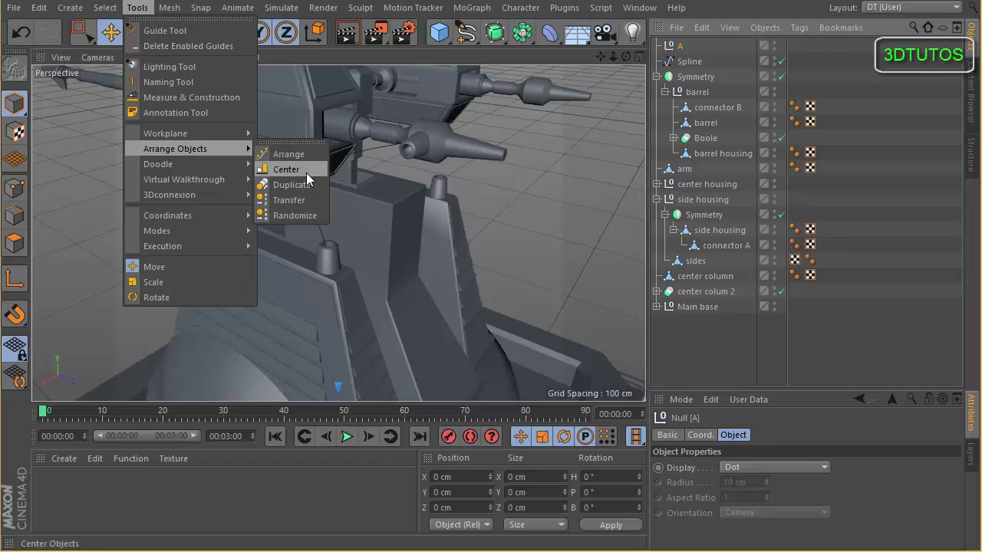
pyautogui.click(306, 199)
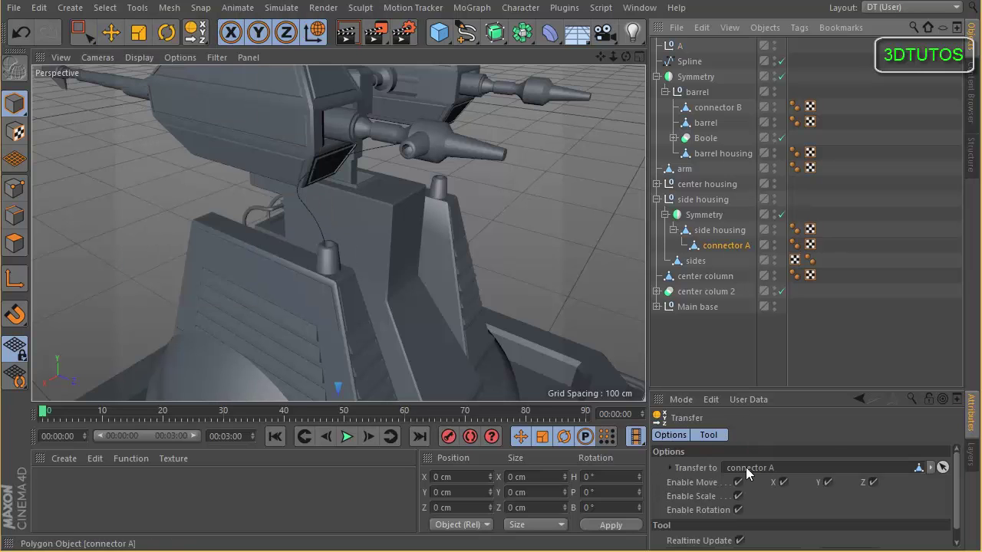
pyautogui.click(708, 435)
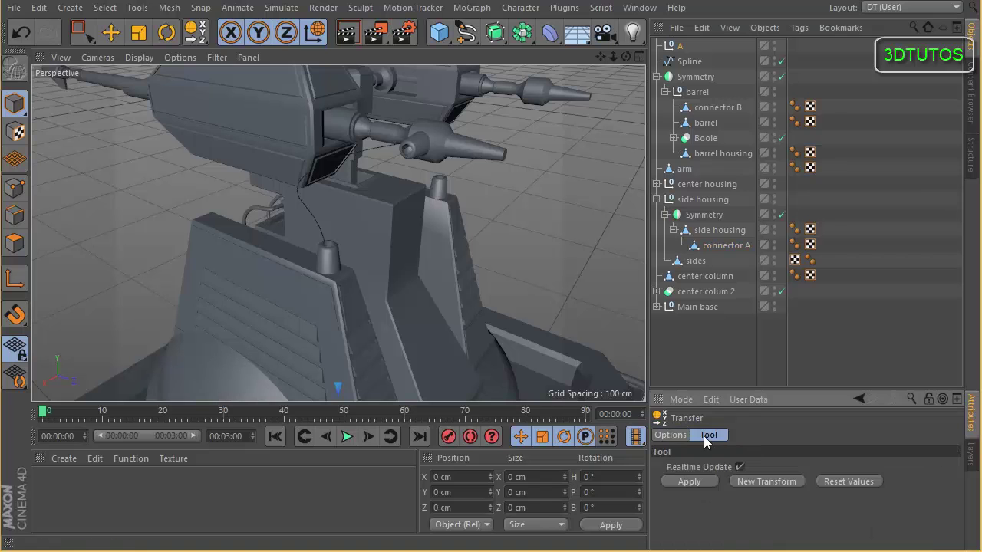
pyautogui.click(690, 481)
pyautogui.click(110, 32)
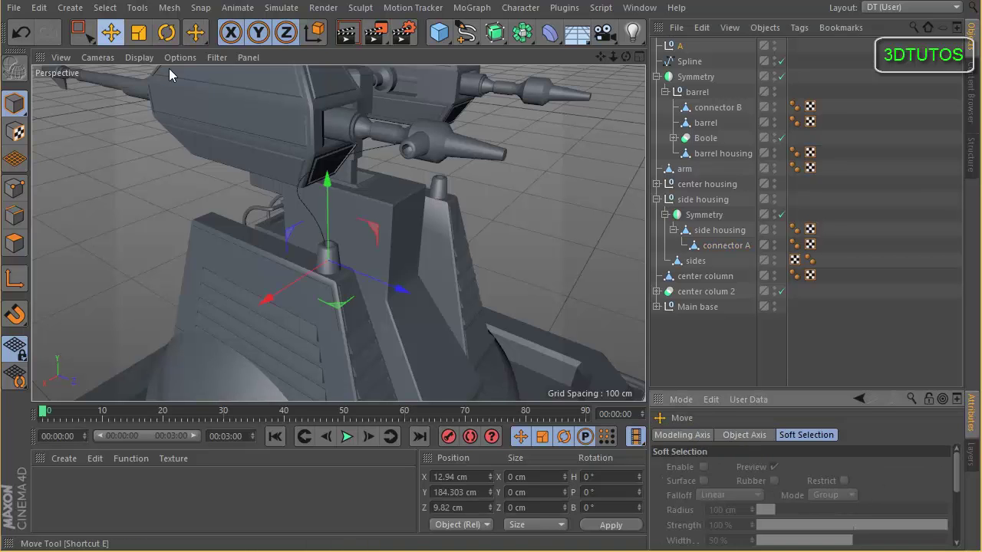
pyautogui.keyDown('alt'); pyautogui.moveTo(366, 179); pyautogui.dragTo(342, 163); pyautogui.keyUp('alt')
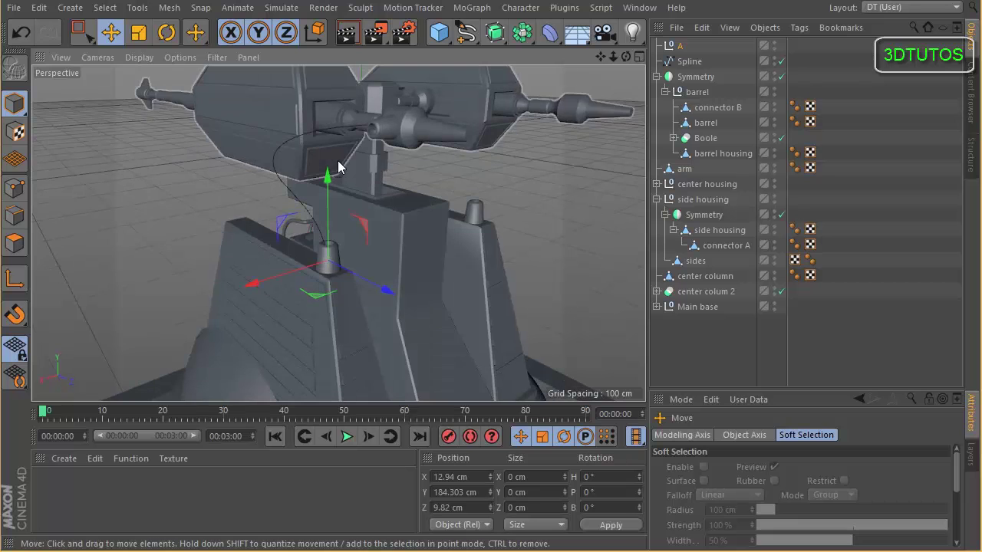
# Step: Duplicate null A and rename the copy B
pyautogui.click(681, 48)
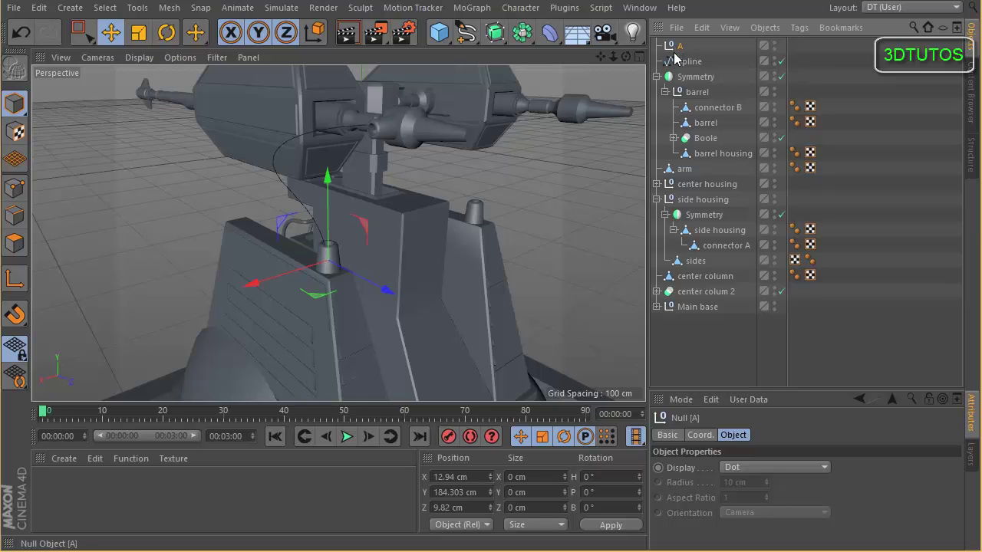
pyautogui.keyDown('ctrl'); pyautogui.moveTo(675, 48); pyautogui.dragTo(677, 55); pyautogui.keyUp('ctrl')
pyautogui.doubleClick(678, 63)
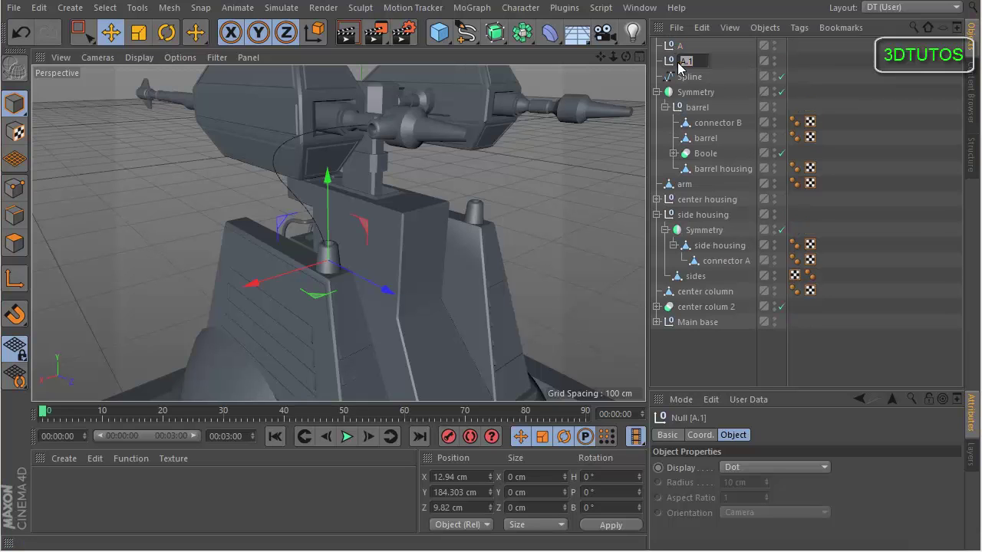
pyautogui.press('Return')
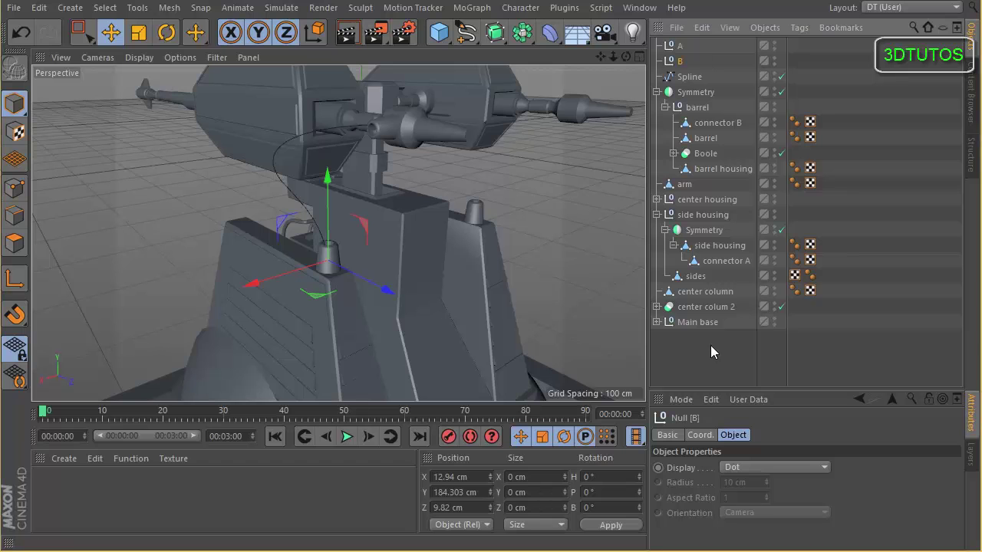
pyautogui.click(137, 7)
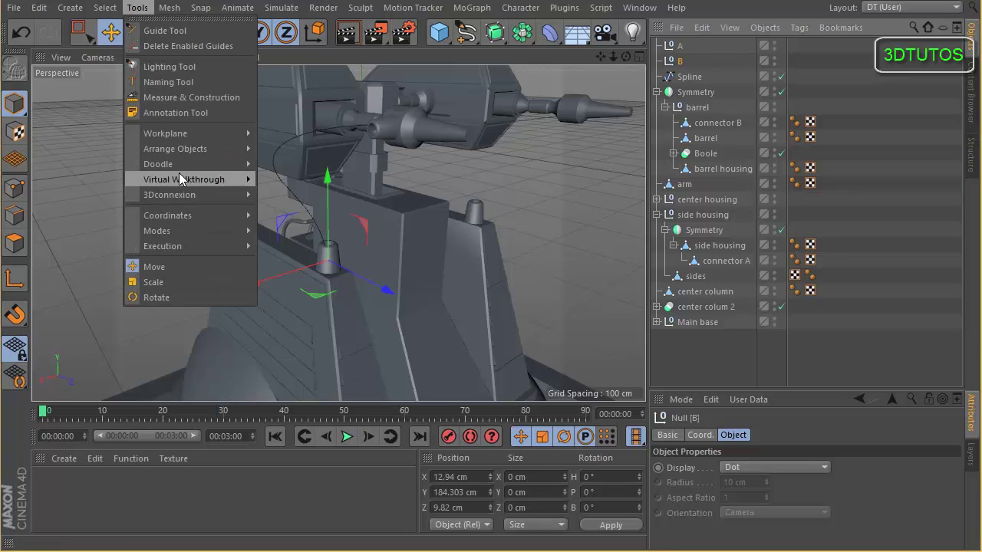
pyautogui.moveTo(179, 147)
pyautogui.click(292, 200)
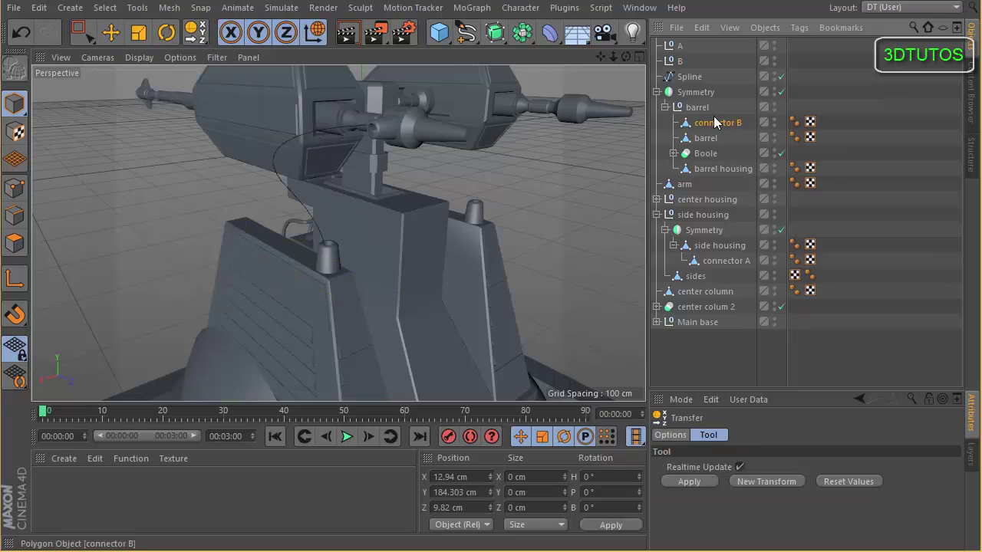
pyautogui.click(664, 434)
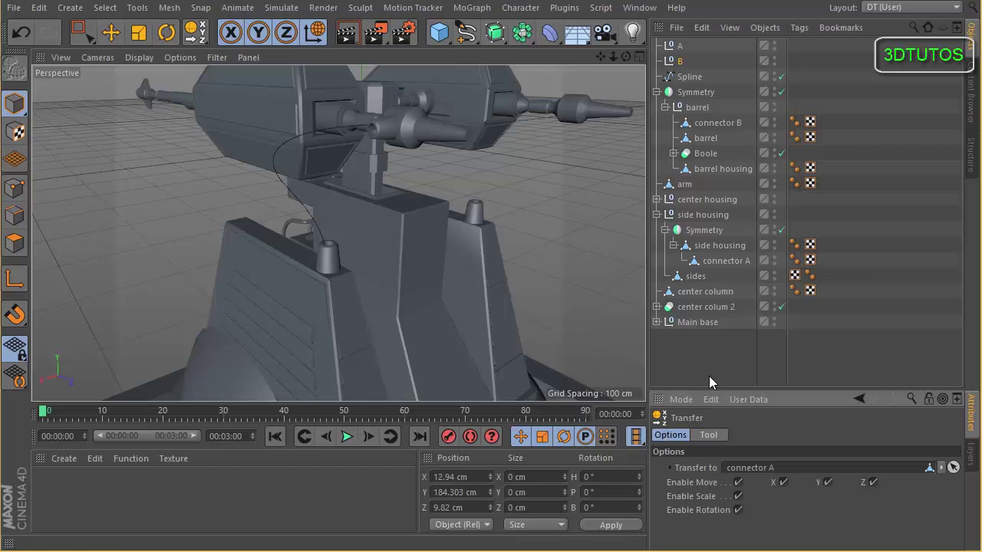
pyautogui.click(674, 67)
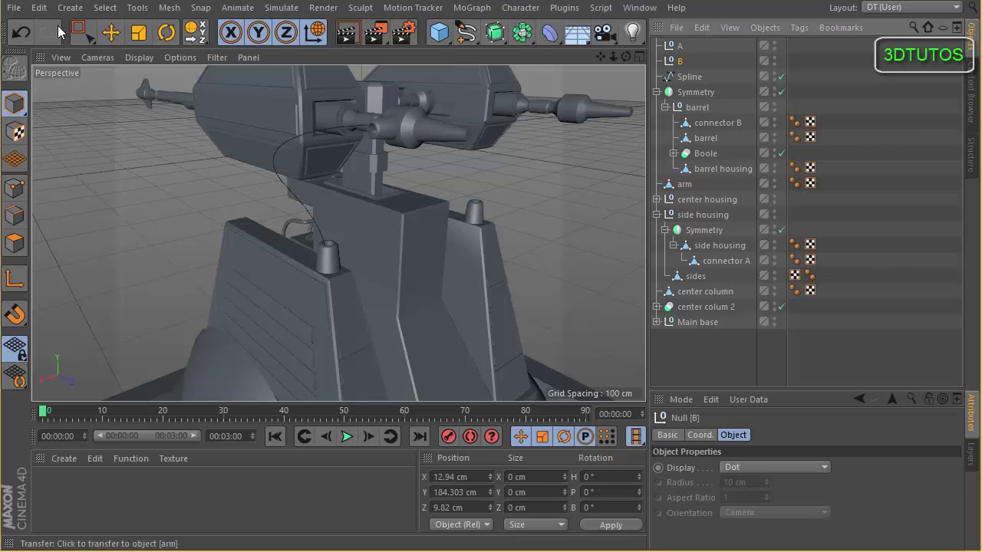
# Step: Transfer null B onto connector B, matching its position, scale and rotation
pyautogui.click(137, 11)
pyautogui.moveTo(207, 148)
pyautogui.click(300, 200)
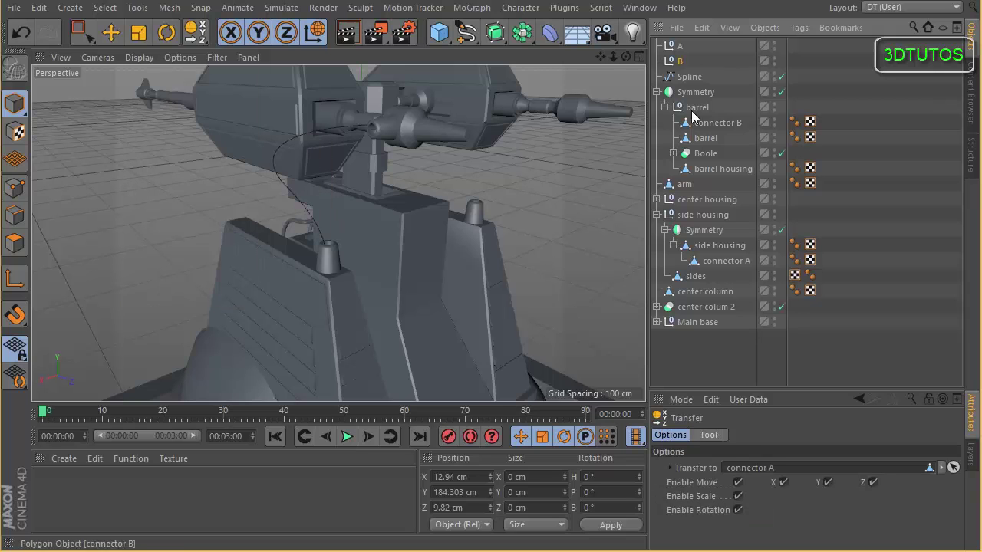
pyautogui.moveTo(712, 132); pyautogui.dragTo(744, 466)
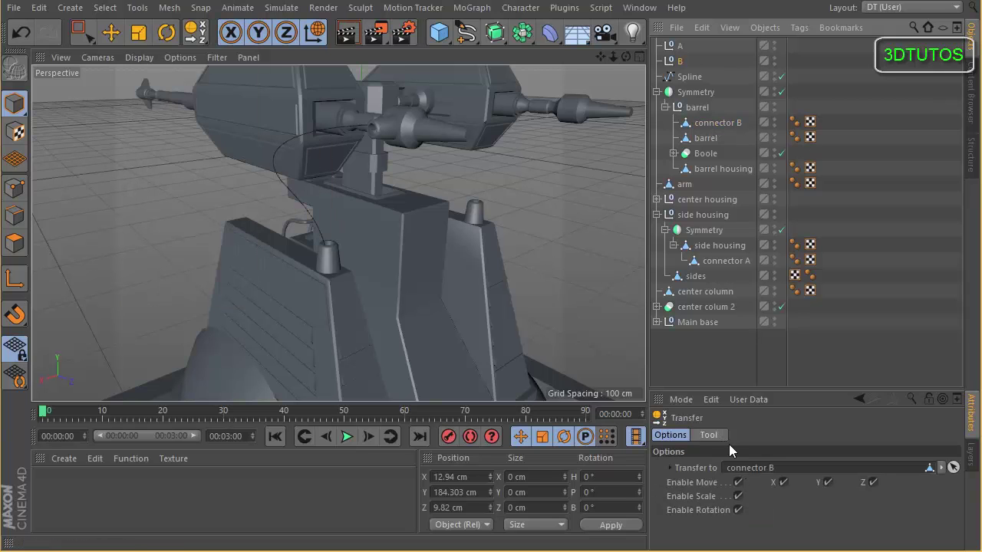
pyautogui.click(707, 435)
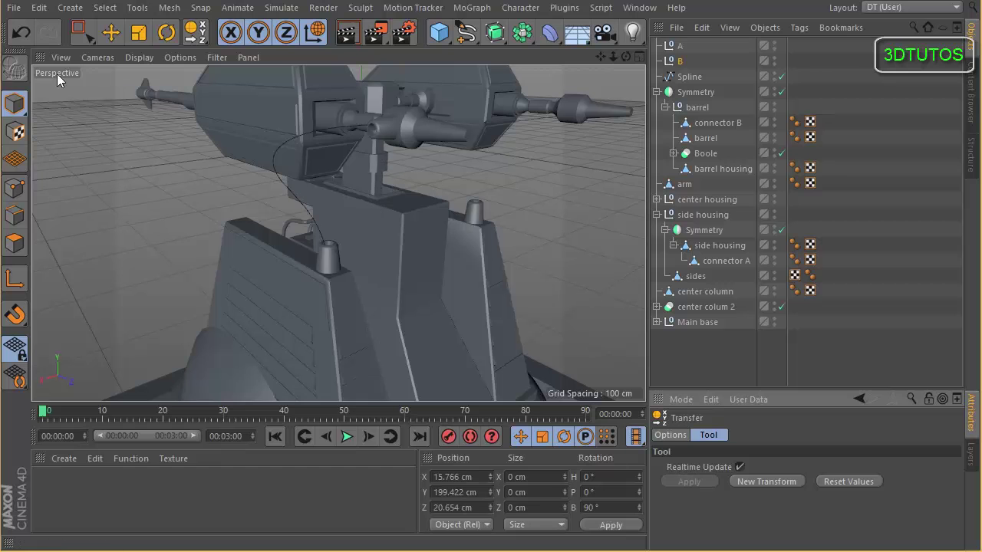
pyautogui.click(111, 32)
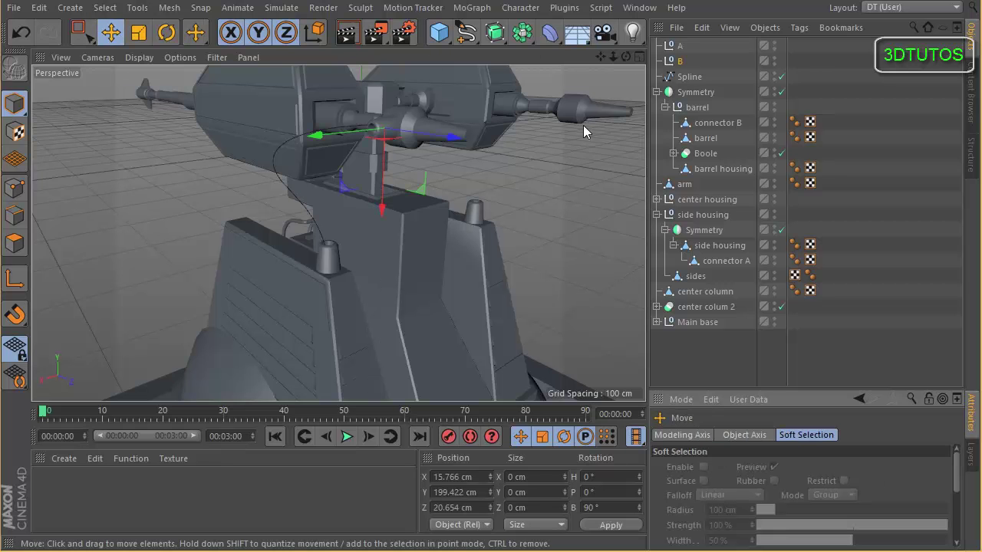
# Step: Shift null B outward to about X 16.6 cm and place it in the barrel group inside the Symmetry object
pyautogui.keyDown('alt'); pyautogui.moveTo(492, 76); pyautogui.dragTo(546, 76); pyautogui.keyUp('alt')
pyautogui.keyDown('alt'); pyautogui.moveTo(447, 98); pyautogui.dragTo(303, 170); pyautogui.keyUp('alt')
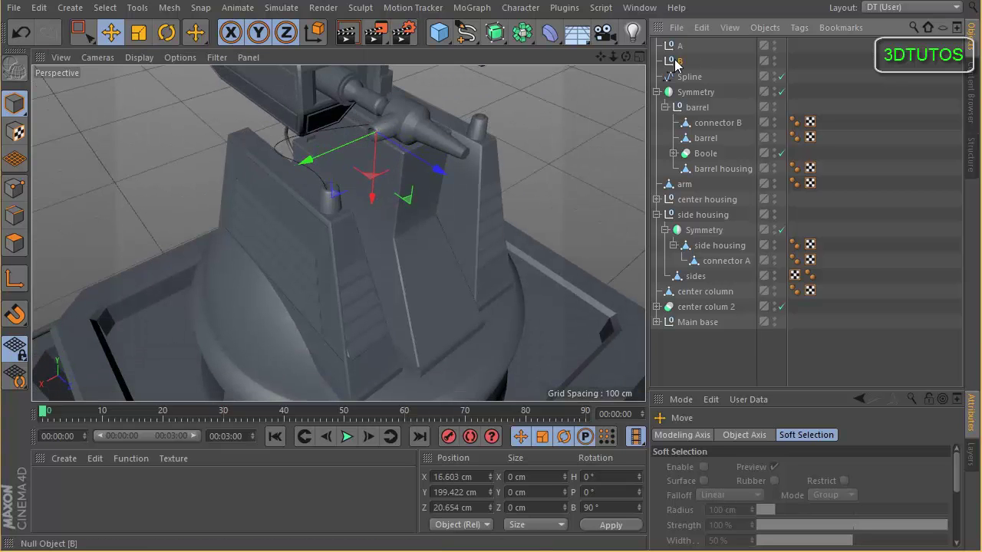
pyautogui.moveTo(709, 121); pyautogui.dragTo(709, 119)
pyautogui.keyDown('alt'); pyautogui.moveTo(521, 142); pyautogui.dragTo(292, 397); pyautogui.keyUp('alt')
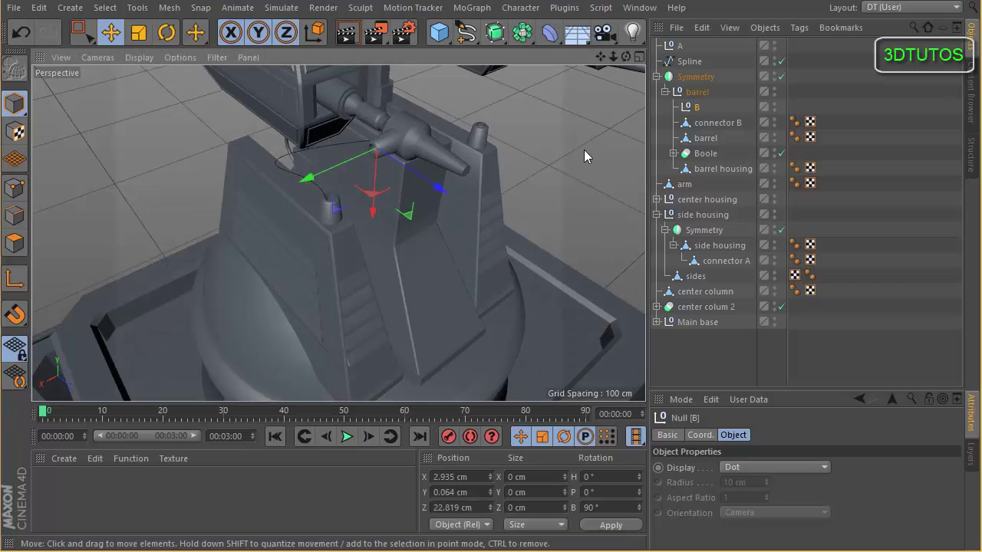
# Step: Try sliding the barrel mesh along its length, and undo the trial move
pyautogui.click(697, 93)
pyautogui.keyDown('alt'); pyautogui.moveTo(486, 132); pyautogui.dragTo(476, 230); pyautogui.keyUp('alt')
pyautogui.keyDown('alt'); pyautogui.moveTo(510, 174); pyautogui.dragTo(350, 97); pyautogui.keyUp('alt')
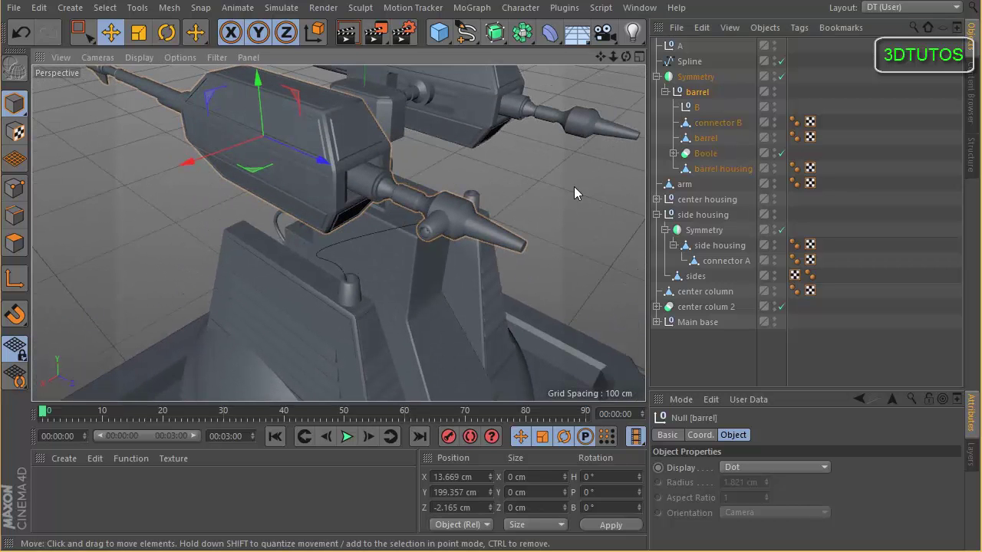
pyautogui.click(704, 138)
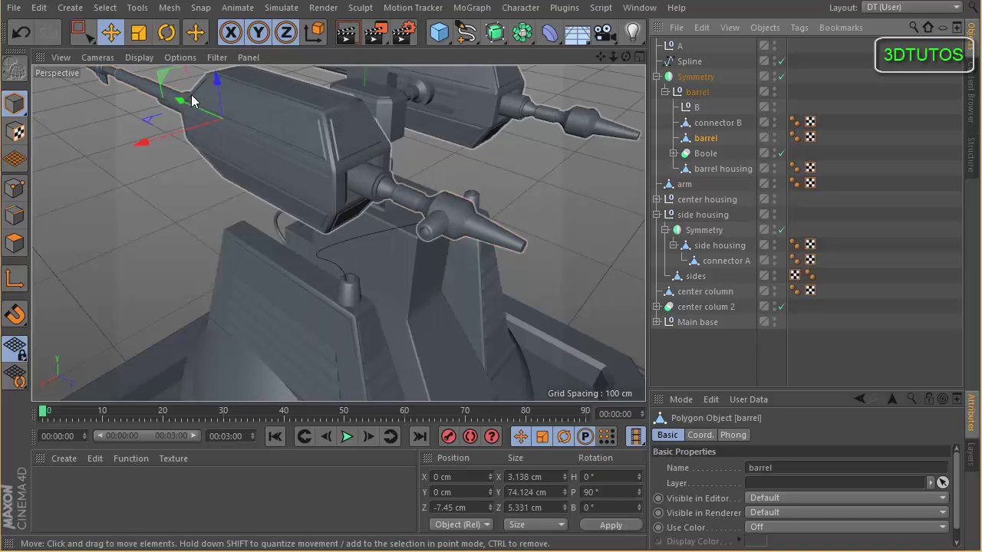
pyautogui.moveTo(179, 99); pyautogui.dragTo(190, 97)
pyautogui.hotkey('ctrl', 'z')
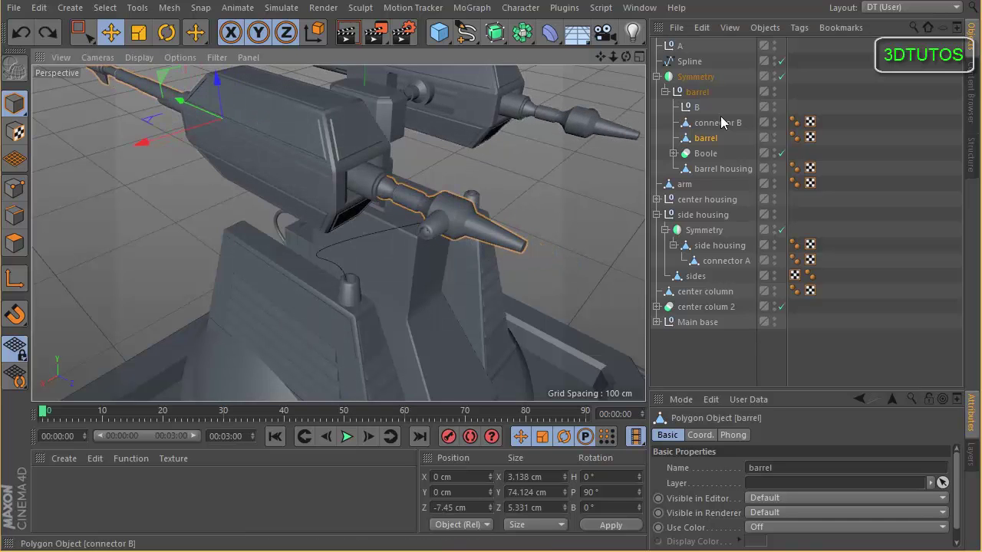
# Step: Make connector B and null B children of the barrel mesh, and check the link with a trial slide of the barrel
pyautogui.click(714, 125)
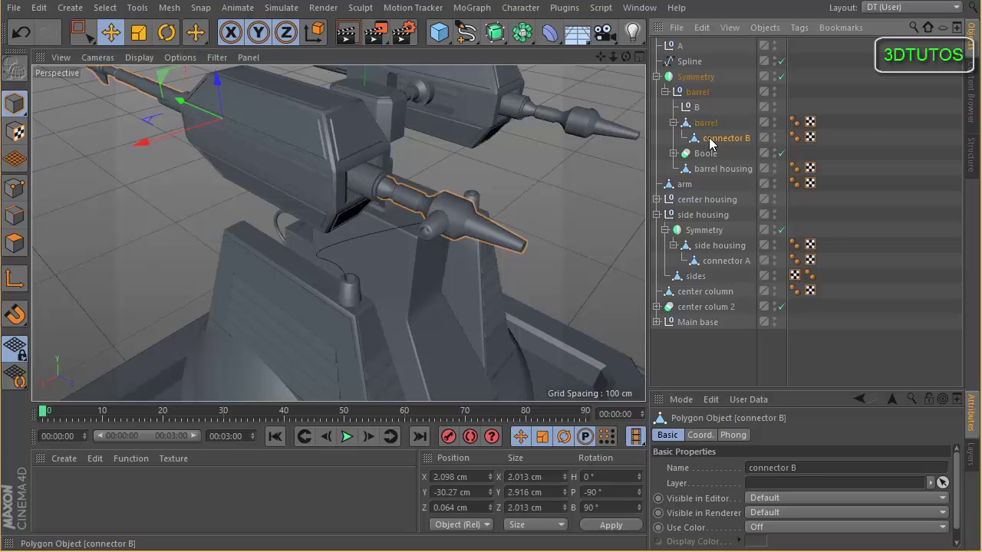
pyautogui.moveTo(715, 123); pyautogui.dragTo(716, 144)
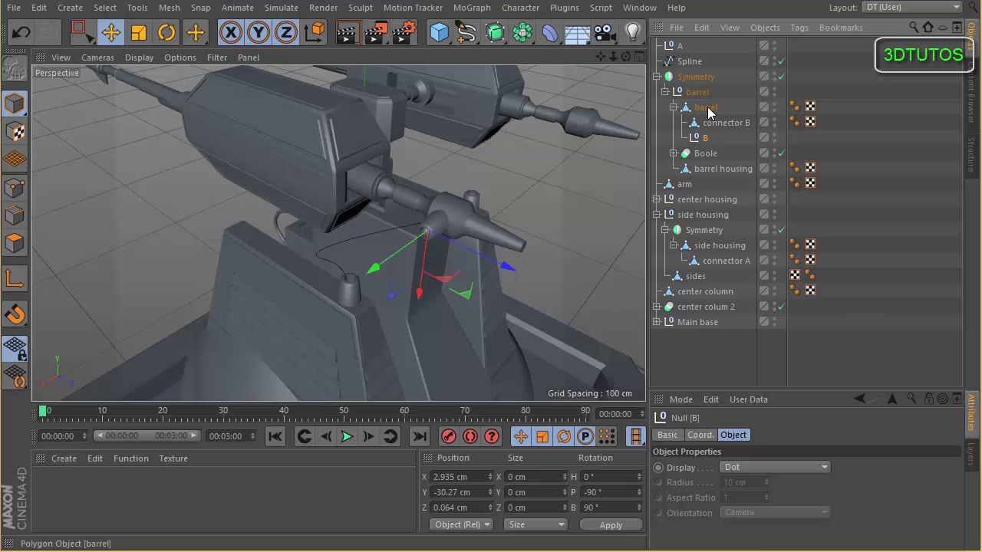
pyautogui.click(730, 108)
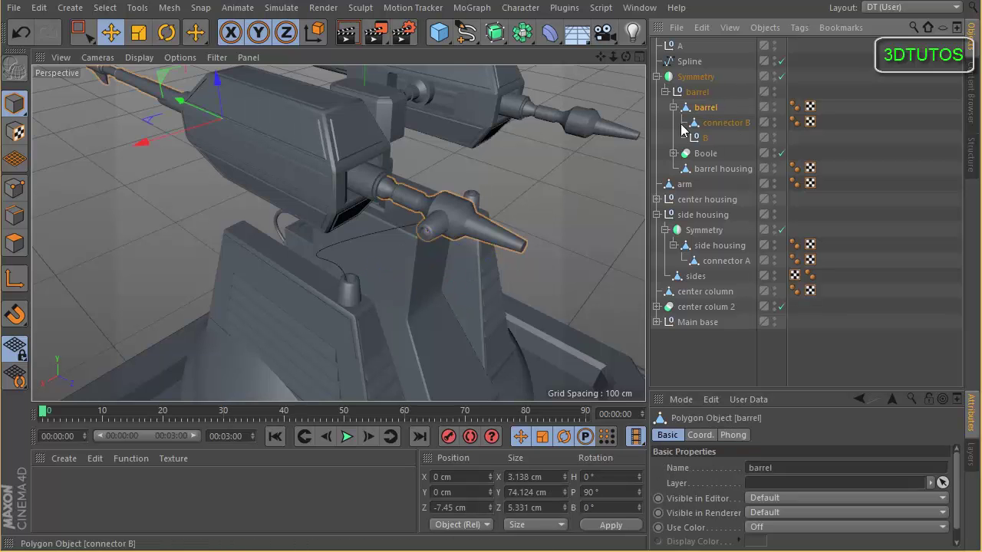
pyautogui.moveTo(178, 104)
pyautogui.mouseDown()
pyautogui.moveTo(201, 112)
pyautogui.moveTo(188, 98)
pyautogui.mouseUp()
pyautogui.hotkey('ctrl', 'z')
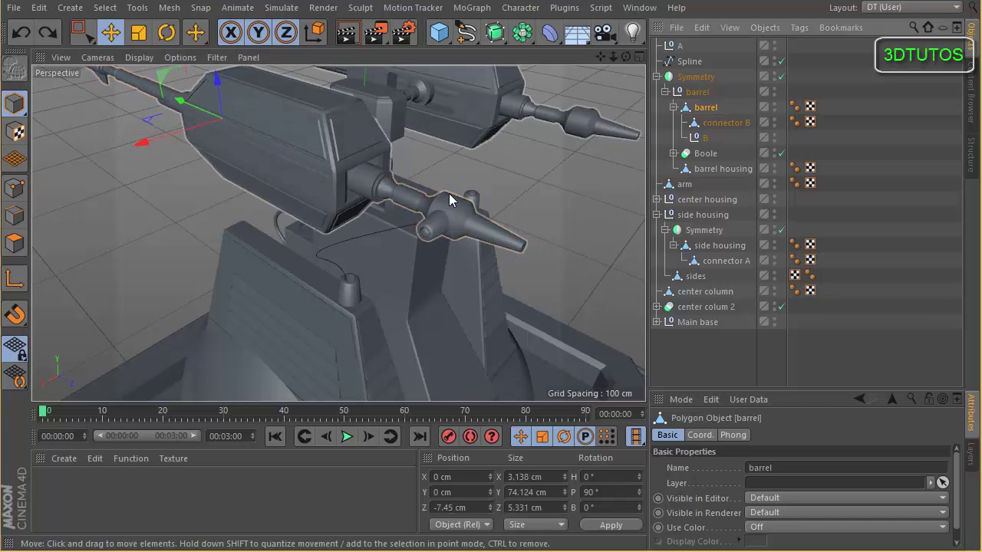
# Step: Select the cable spline's end point at connector B in point mode
pyautogui.click(698, 138)
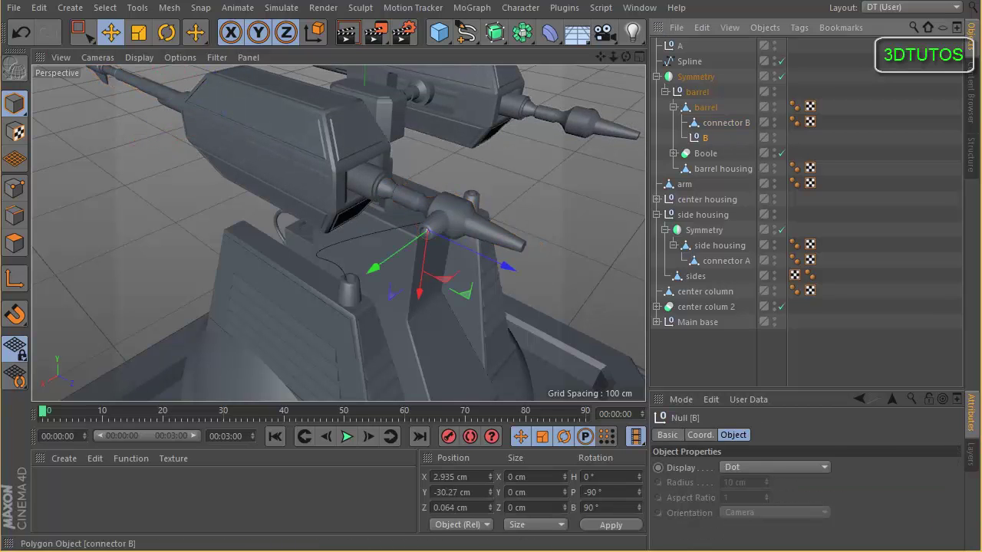
pyautogui.keyDown('alt'); pyautogui.moveTo(450, 240); pyautogui.dragTo(66, 131); pyautogui.keyUp('alt')
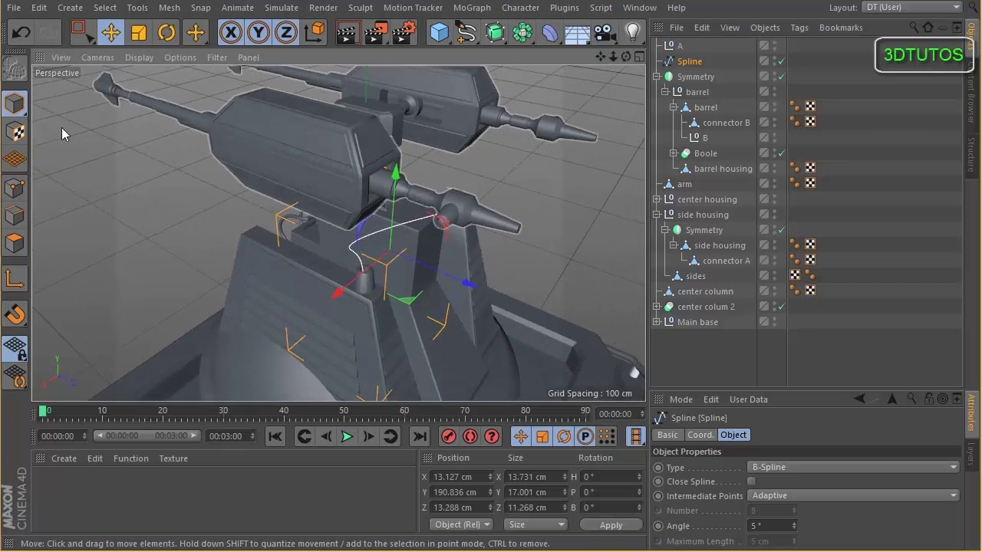
pyautogui.click(15, 187)
pyautogui.press('0')
pyautogui.moveTo(546, 163); pyautogui.dragTo(529, 228)
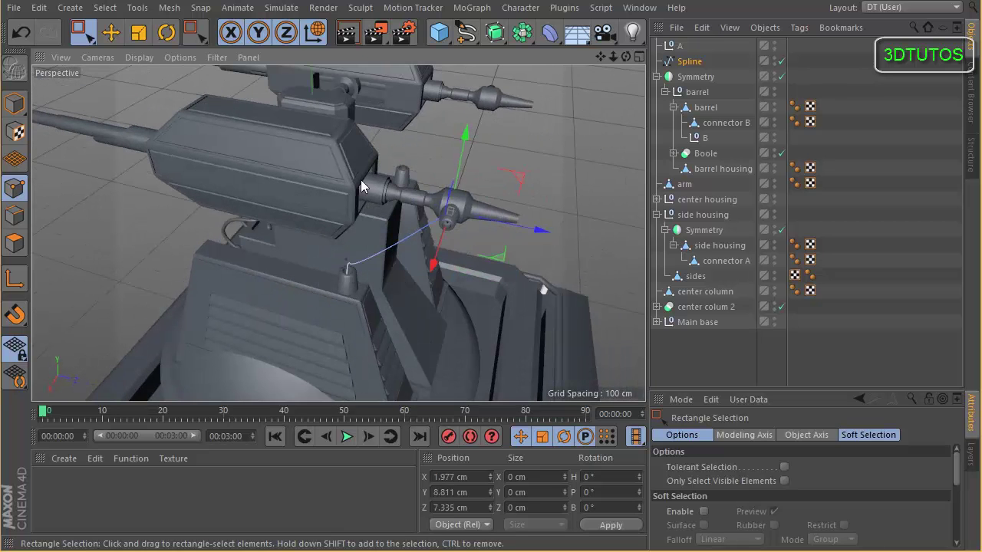
pyautogui.moveTo(525, 159); pyautogui.dragTo(429, 233)
pyautogui.keyDown('alt'); pyautogui.moveTo(497, 119); pyautogui.dragTo(642, 51); pyautogui.keyUp('alt')
# Step: Add a Spline Dynamics tag to the cable spline
pyautogui.rightClick(690, 62)
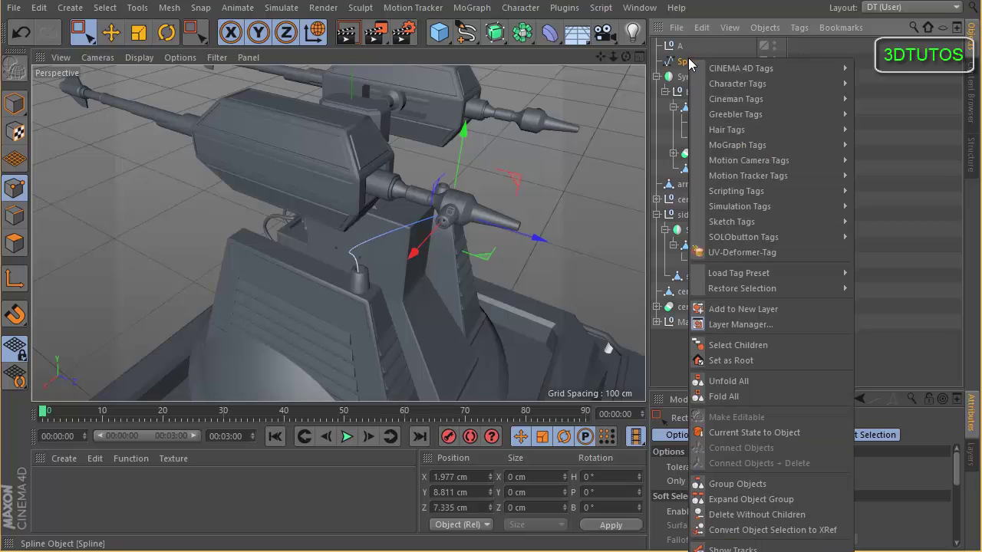
pyautogui.moveTo(750, 208)
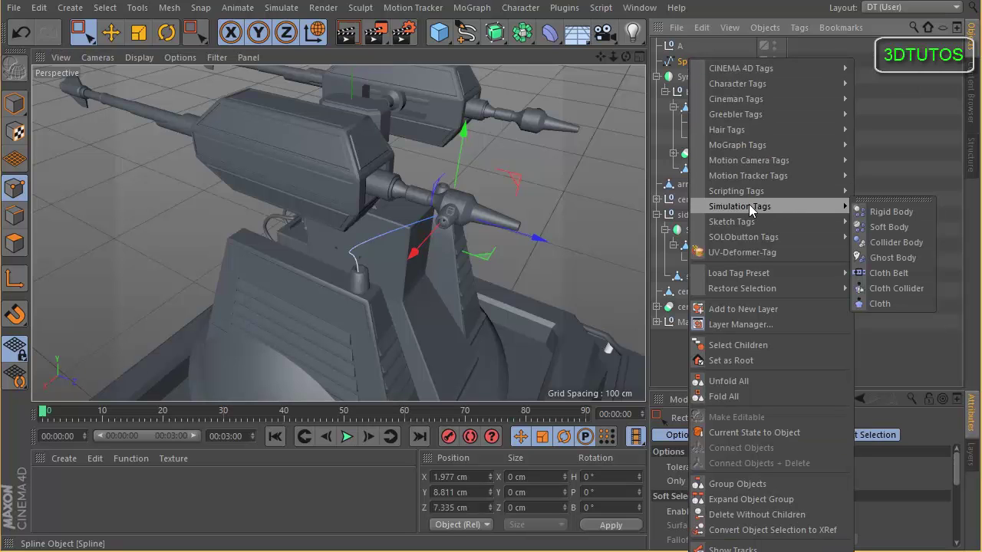
pyautogui.moveTo(755, 129)
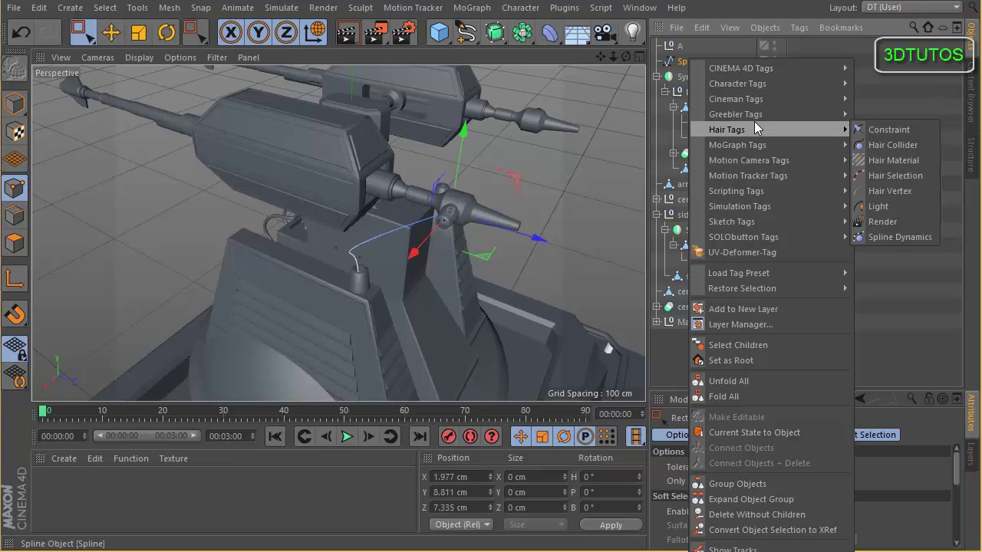
pyautogui.click(895, 238)
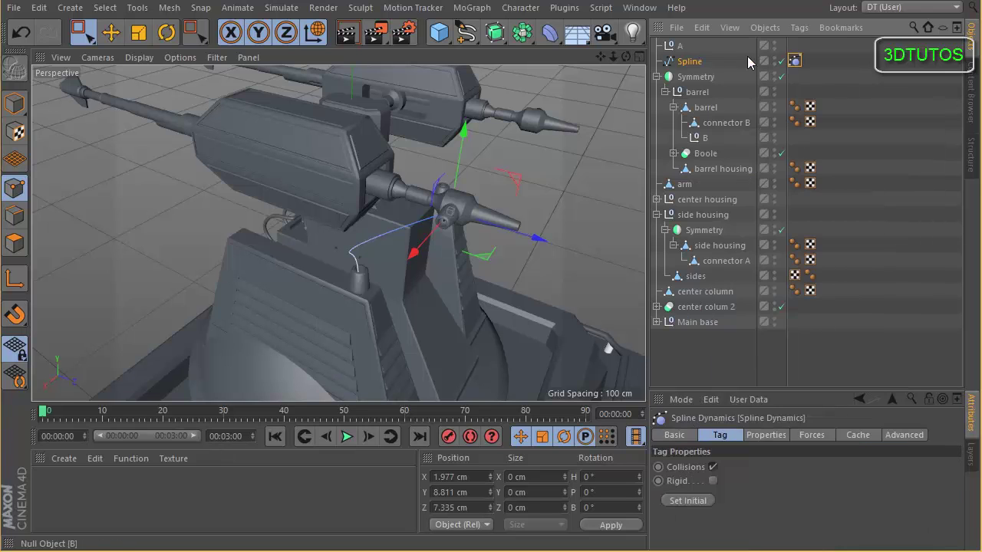
# Step: Add a hair Constraint tag to the spline, link it to null B and set it for the selected end point
pyautogui.rightClick(684, 64)
pyautogui.moveTo(736, 128)
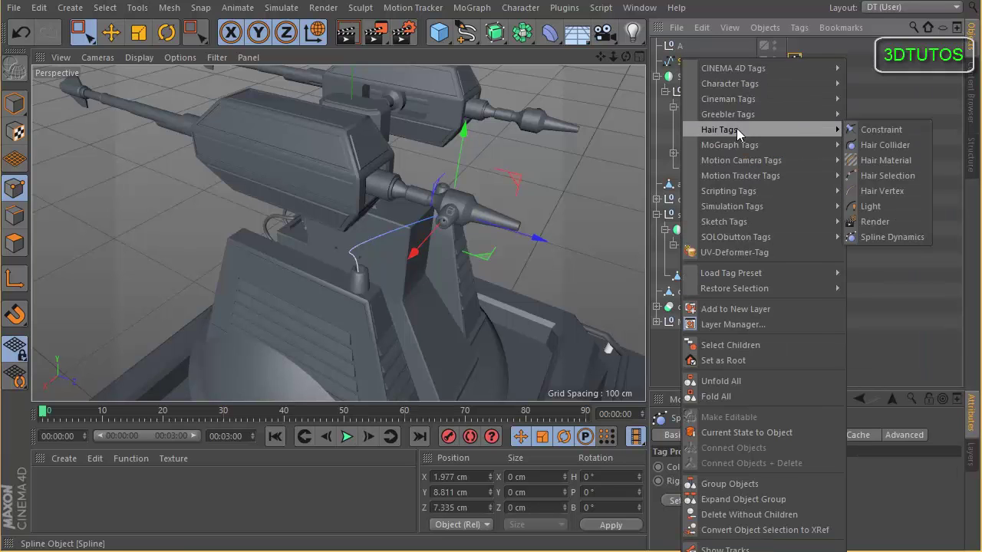
pyautogui.click(892, 132)
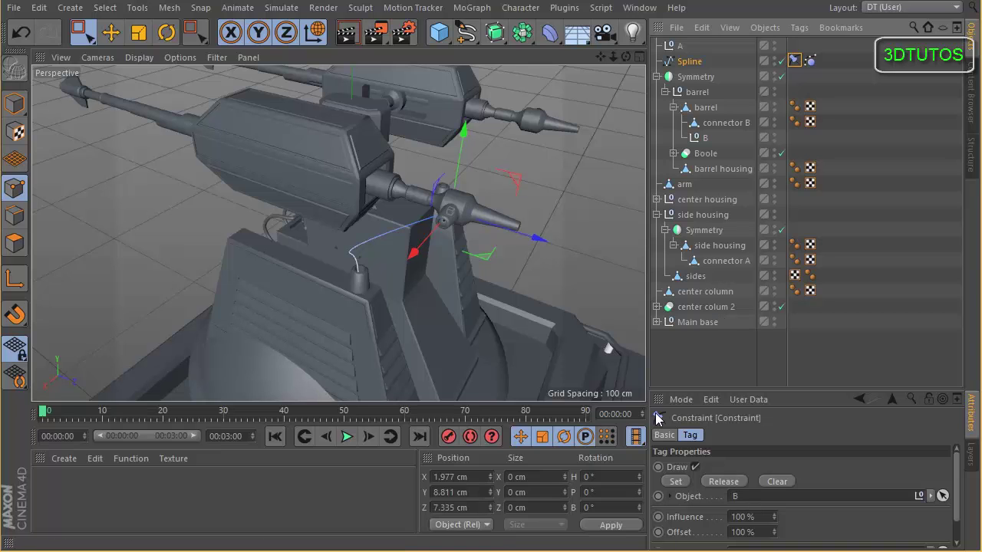
pyautogui.click(676, 482)
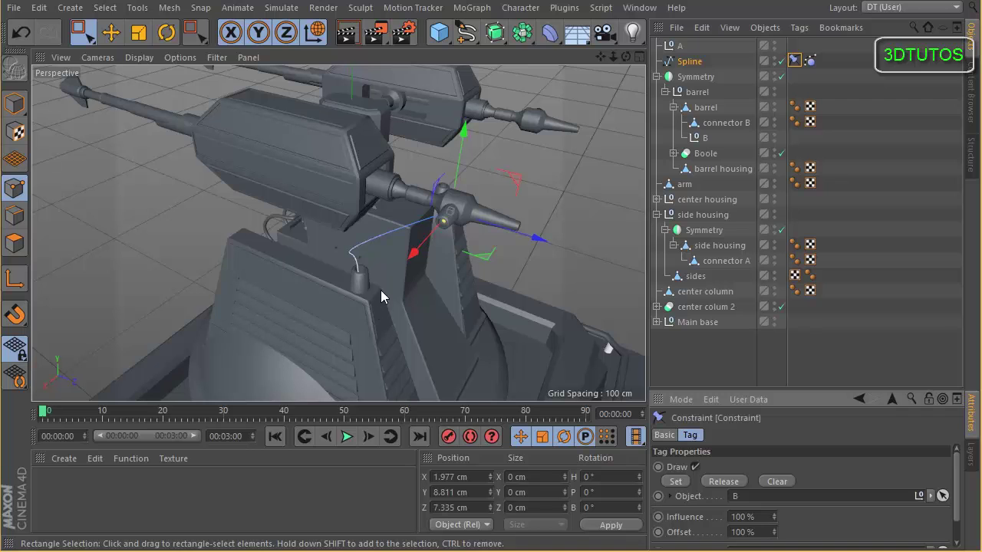
# Step: Select the cable spline's end point at connector A in point mode
pyautogui.click(689, 61)
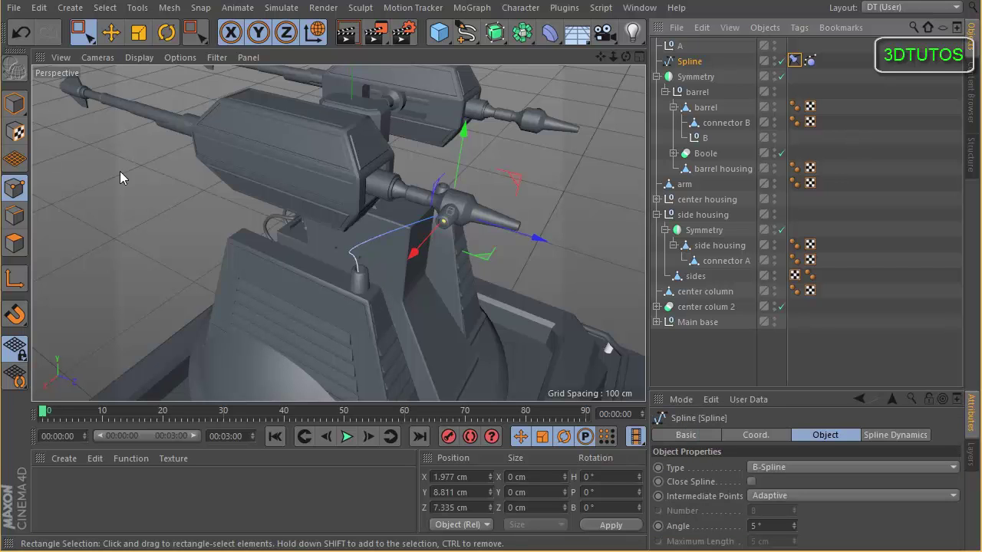
pyautogui.click(15, 188)
pyautogui.moveTo(277, 265); pyautogui.dragTo(415, 411)
pyautogui.keyDown('alt'); pyautogui.moveTo(410, 319); pyautogui.dragTo(353, 154); pyautogui.keyUp('alt')
pyautogui.hotkey('ctrl', 'z')
pyautogui.keyDown('alt'); pyautogui.moveTo(254, 138); pyautogui.dragTo(498, 232); pyautogui.keyUp('alt')
pyautogui.moveTo(449, 282); pyautogui.dragTo(315, 373)
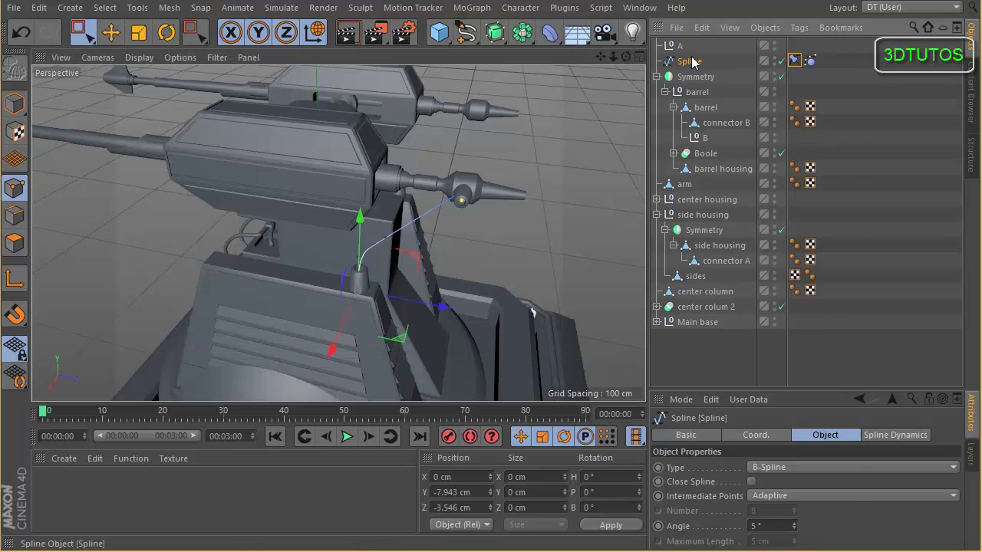
# Step: Add a second hair Constraint tag to the spline, link it to null A and set it for the selected point
pyautogui.rightClick(692, 64)
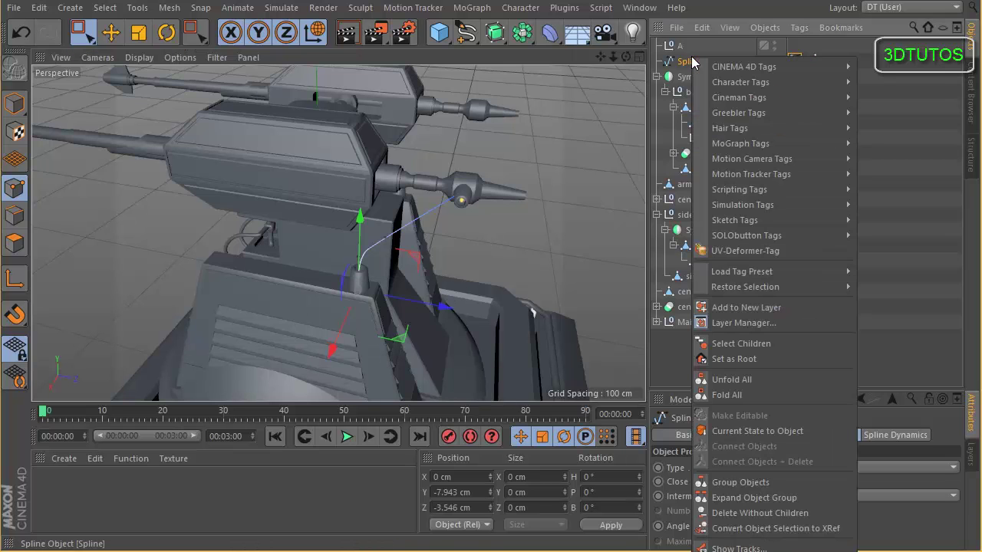
pyautogui.moveTo(763, 132)
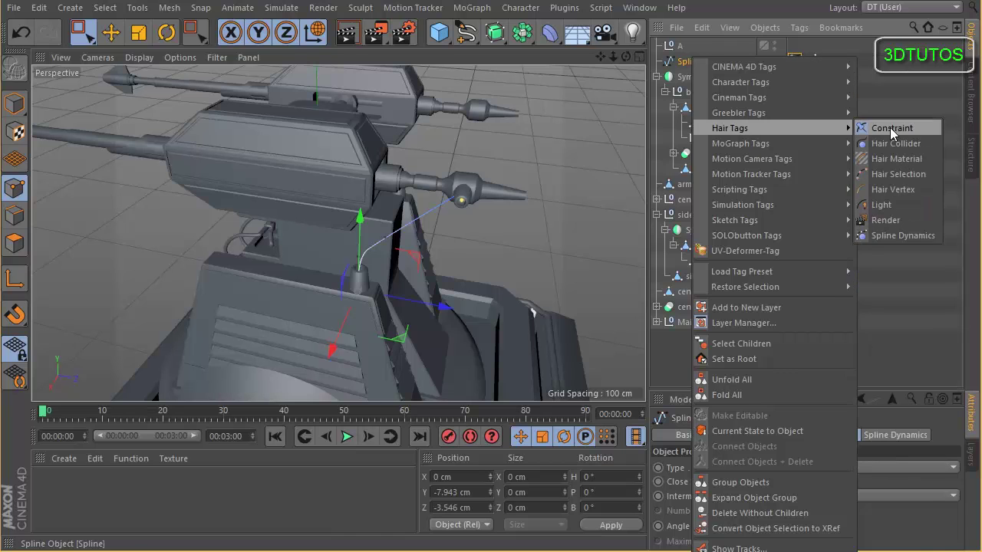
pyautogui.click(892, 130)
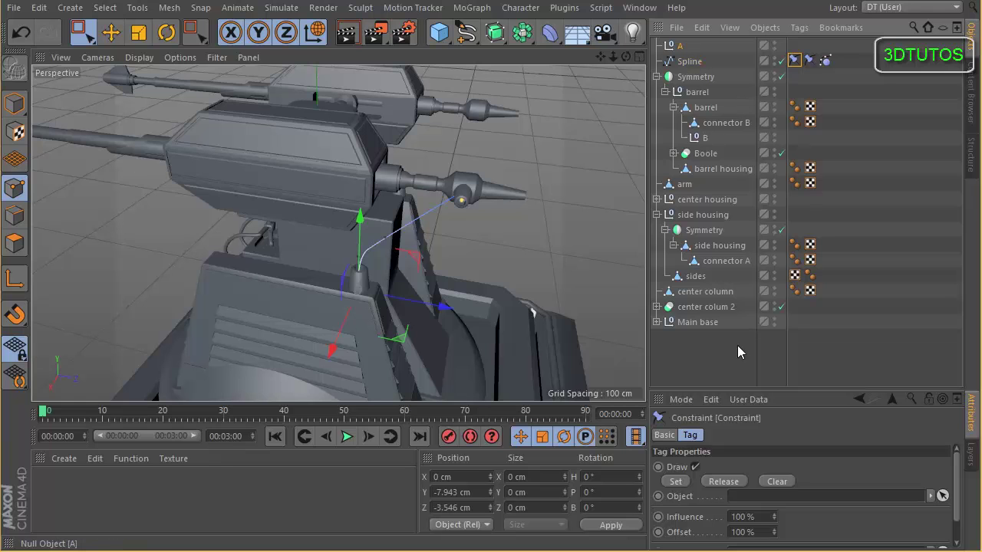
pyautogui.moveTo(748, 501); pyautogui.dragTo(748, 500)
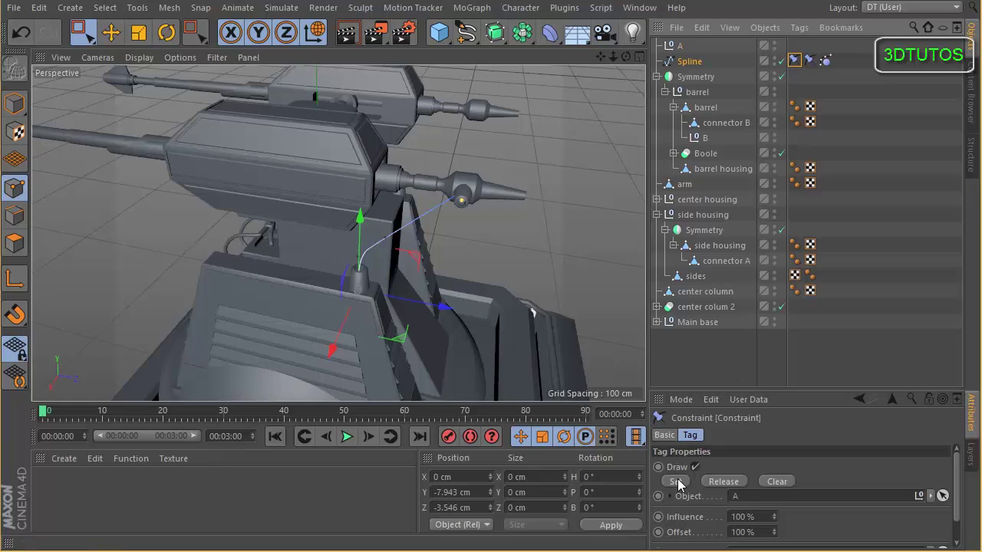
pyautogui.click(678, 481)
# Step: Play the simulation while sliding the barrel back to about Z -11.1 cm, undo the slide and return to frame 0
pyautogui.keyDown('alt'); pyautogui.moveTo(368, 261); pyautogui.dragTo(352, 220); pyautogui.keyUp('alt')
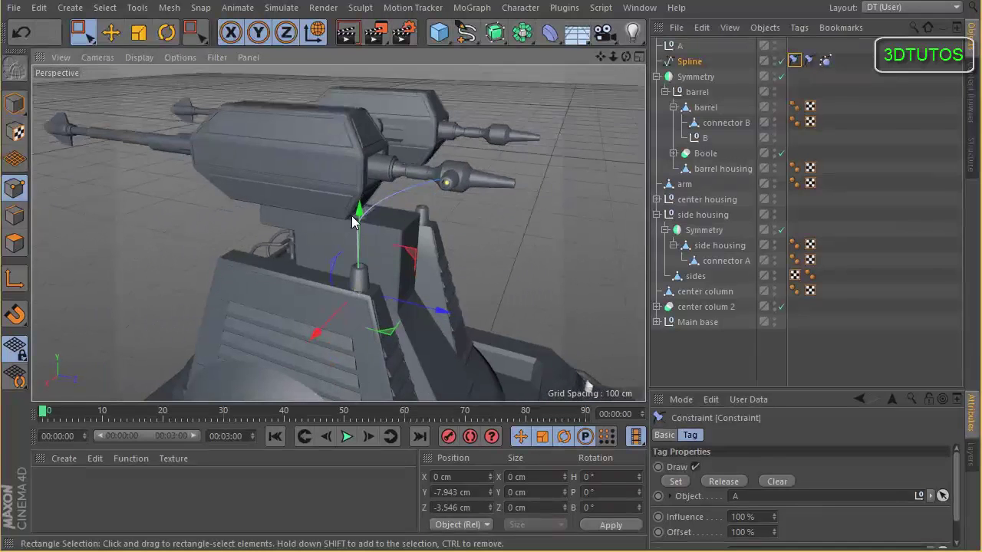
pyautogui.click(348, 437)
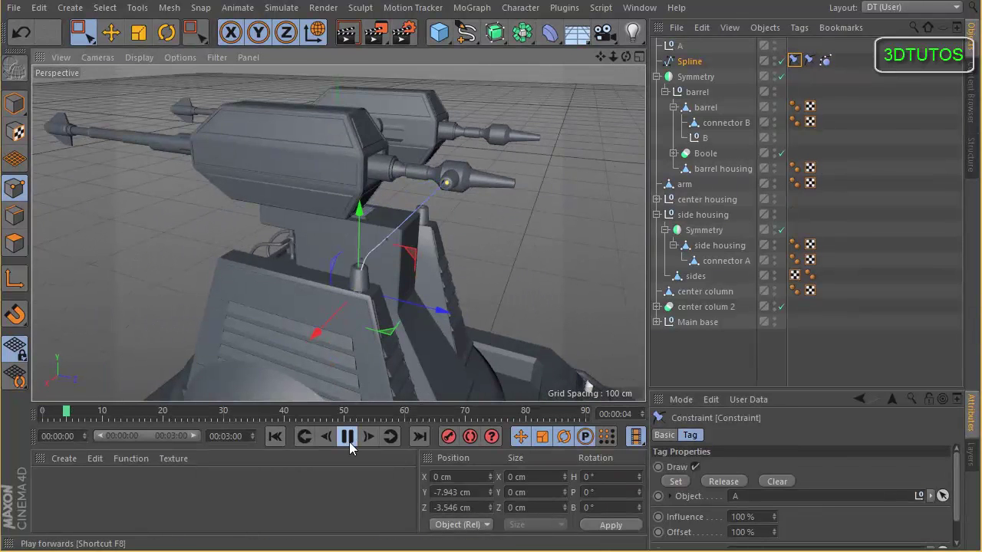
pyautogui.click(706, 107)
pyautogui.click(110, 32)
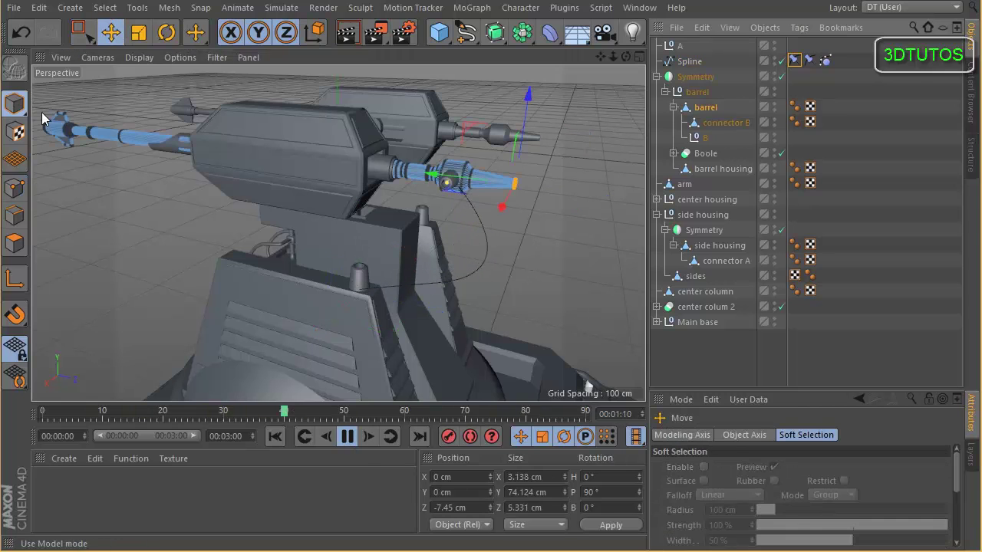
pyautogui.moveTo(165, 144); pyautogui.dragTo(142, 142)
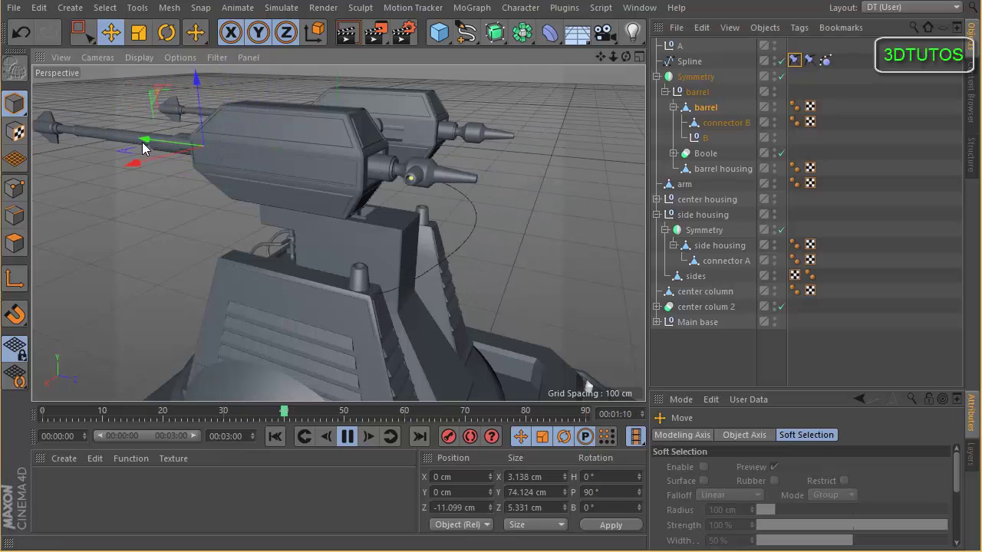
pyautogui.hotkey('ctrl', 'z')
pyautogui.click(347, 435)
pyautogui.click(276, 435)
pyautogui.keyDown('alt'); pyautogui.moveTo(466, 145); pyautogui.dragTo(498, 157); pyautogui.keyUp('alt')
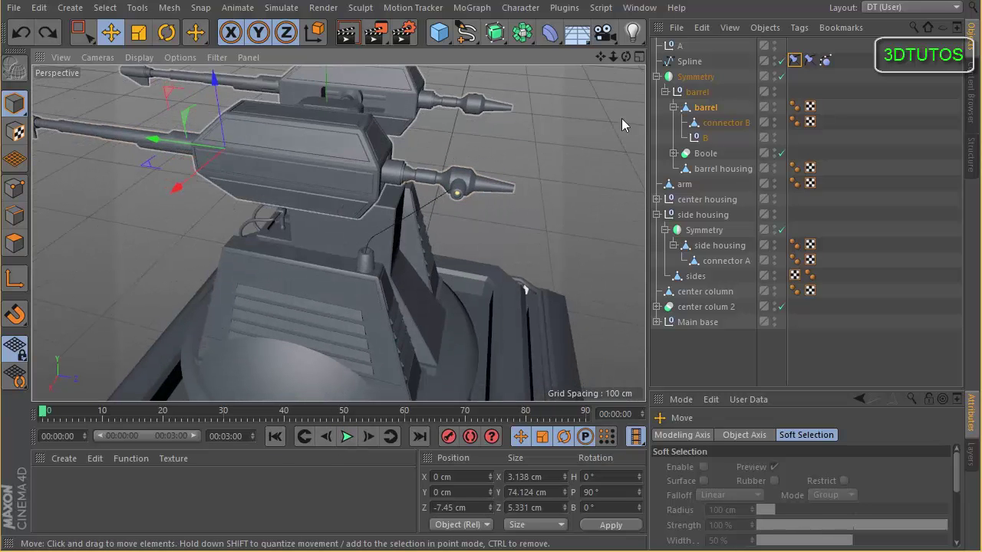
# Step: Enable Rigid in the spline's Spline Dynamics tag, test it in playback and return to frame 0
pyautogui.click(688, 62)
pyautogui.click(825, 60)
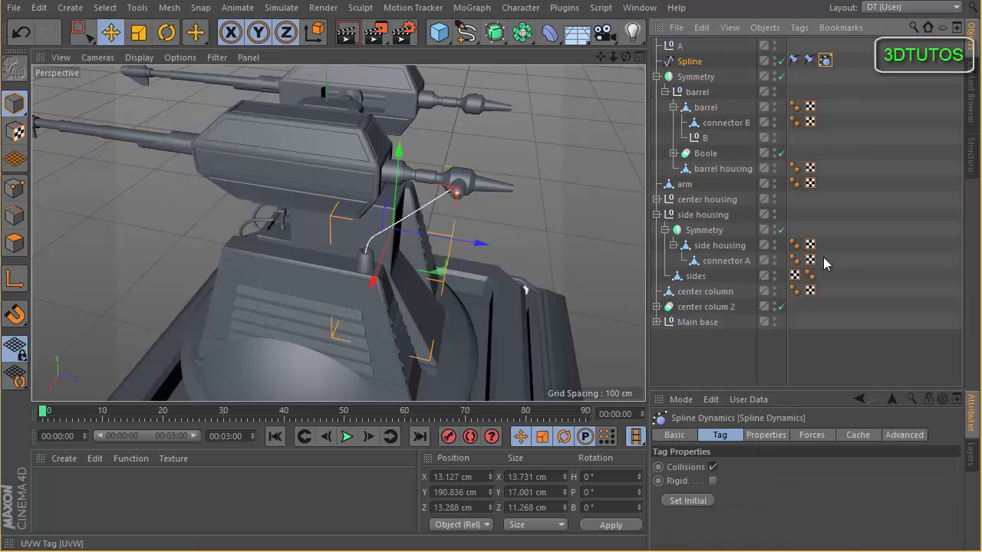
pyautogui.moveTo(834, 395); pyautogui.dragTo(823, 241)
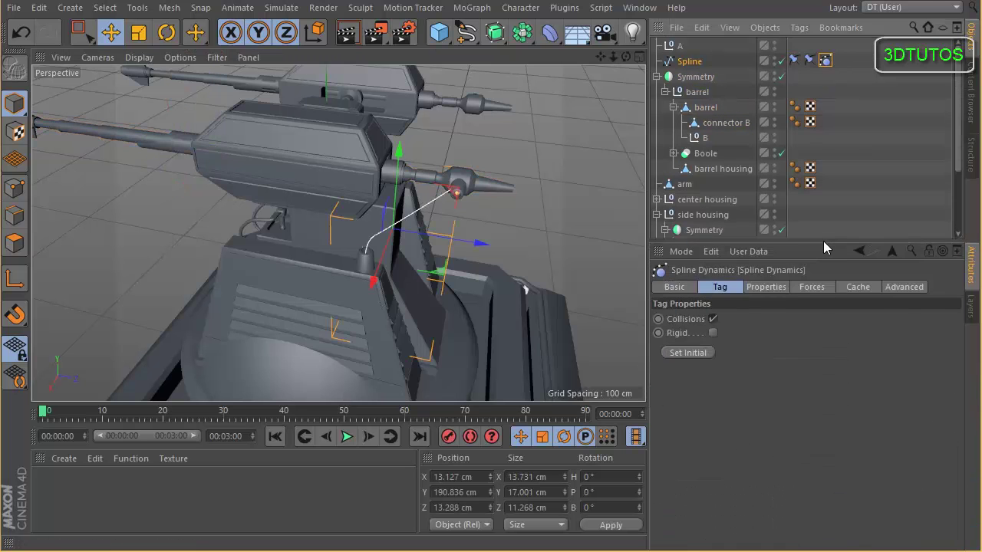
pyautogui.click(712, 332)
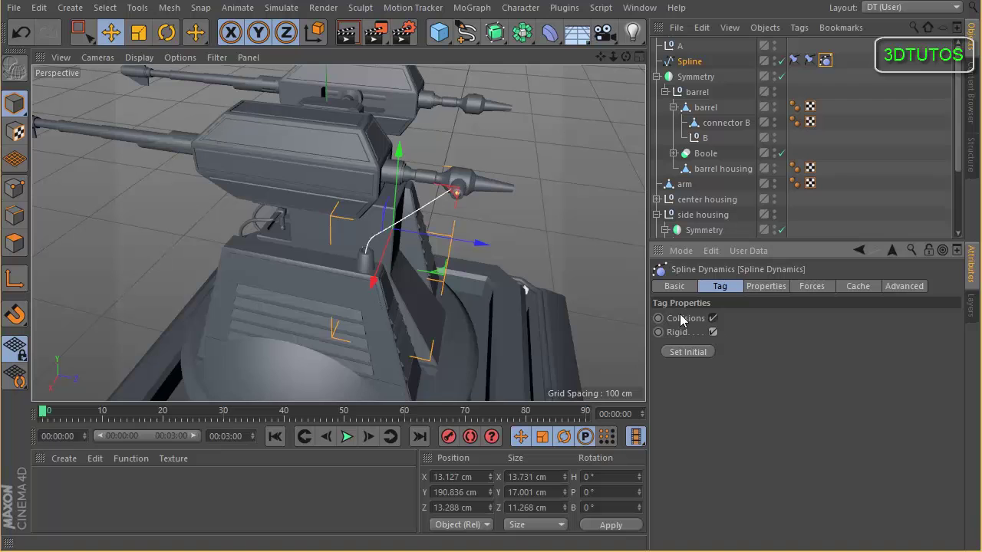
pyautogui.click(343, 437)
pyautogui.click(345, 437)
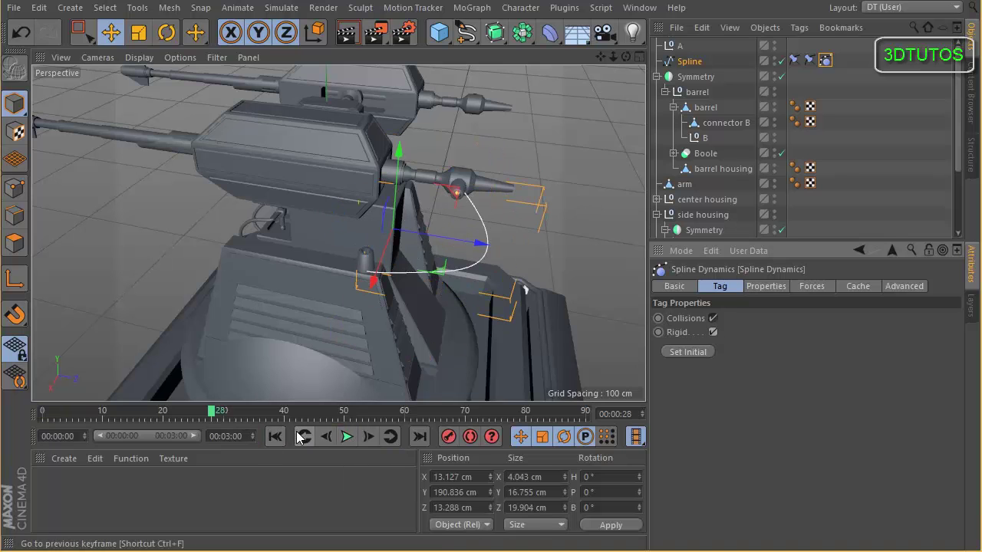
pyautogui.click(275, 436)
# Step: Set the gravity in the spline's Spline Dynamics tag to 0
pyautogui.click(809, 286)
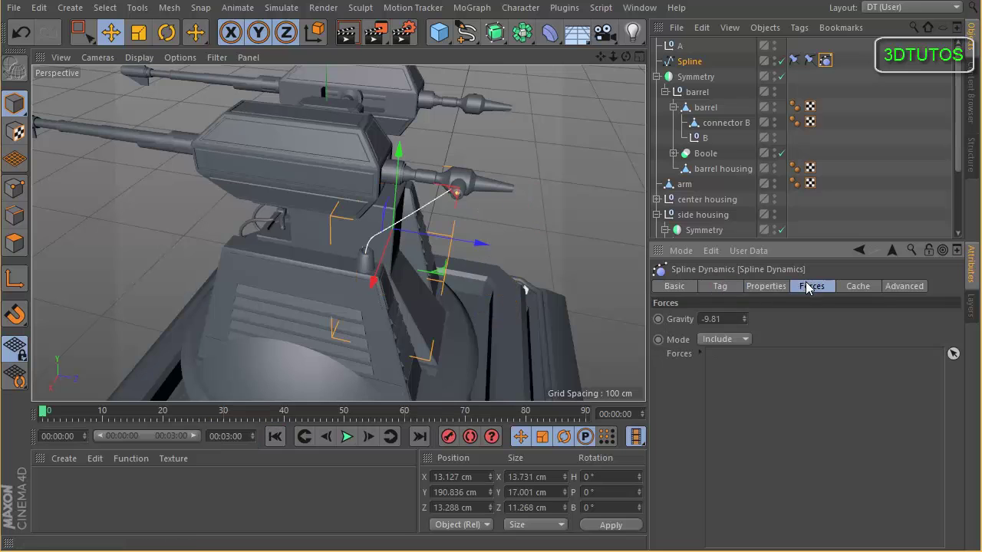
pyautogui.click(729, 320)
pyautogui.write('0')
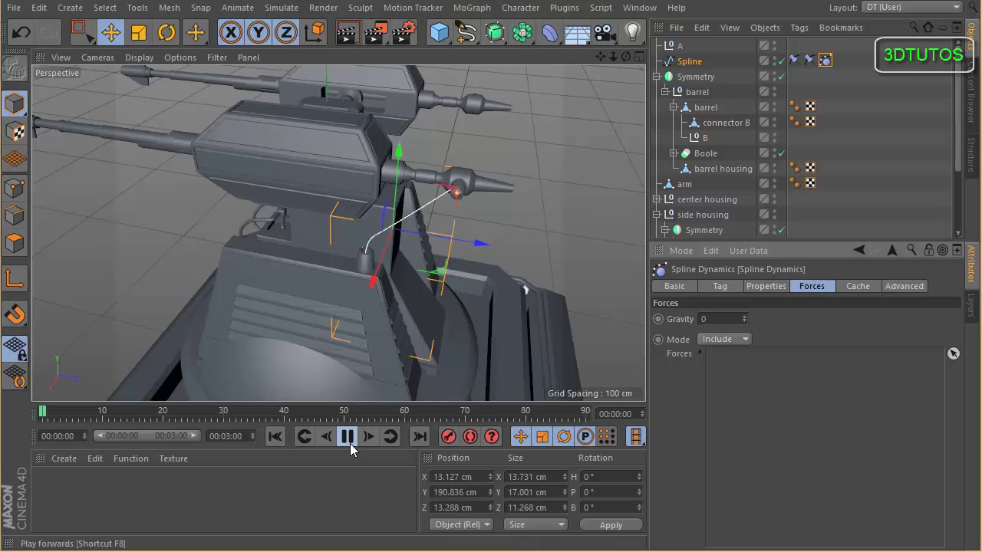
# Step: Test the simulation in playback while sliding the barrel back, undo the slide, stop and return to frame 0
pyautogui.click(705, 107)
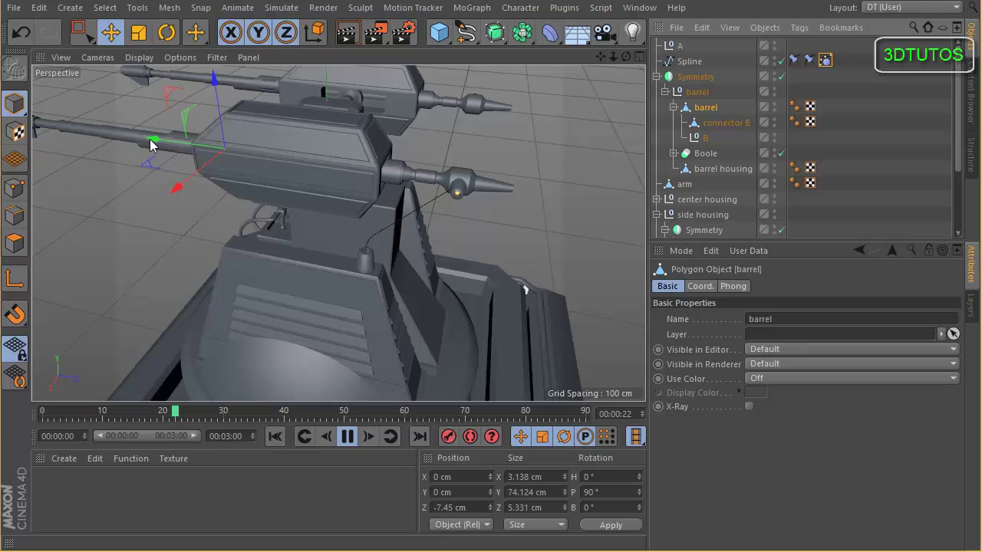
pyautogui.moveTo(151, 144); pyautogui.dragTo(130, 143)
pyautogui.hotkey('ctrl', 'z')
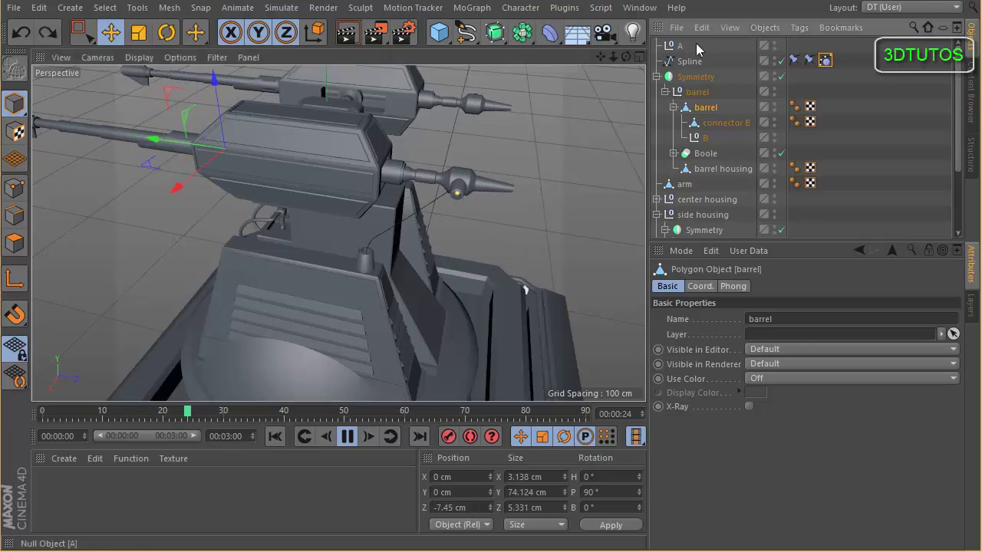
pyautogui.click(347, 436)
pyautogui.click(275, 436)
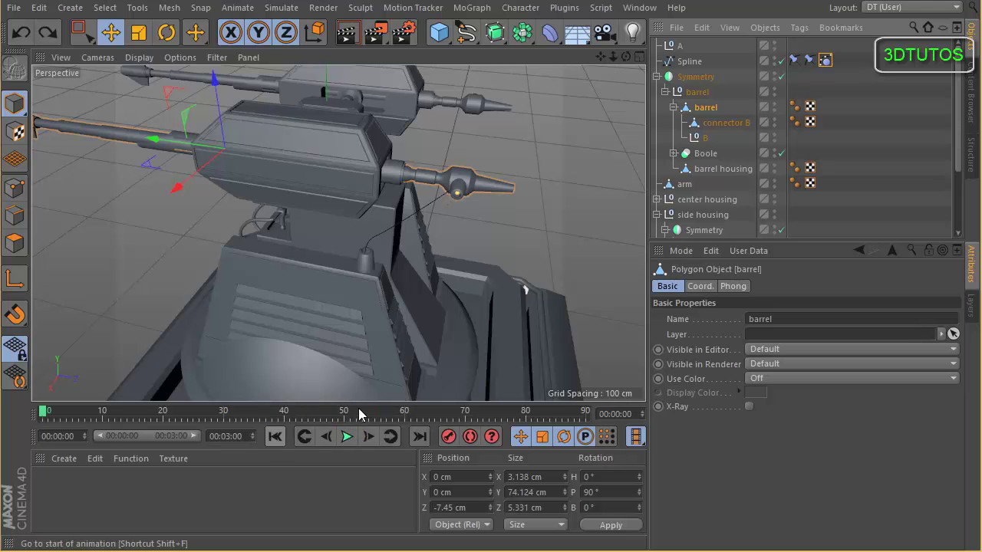
# Step: Set Rest Hold to 10% in the spline's Spline Dynamics properties
pyautogui.click(824, 60)
pyautogui.click(765, 286)
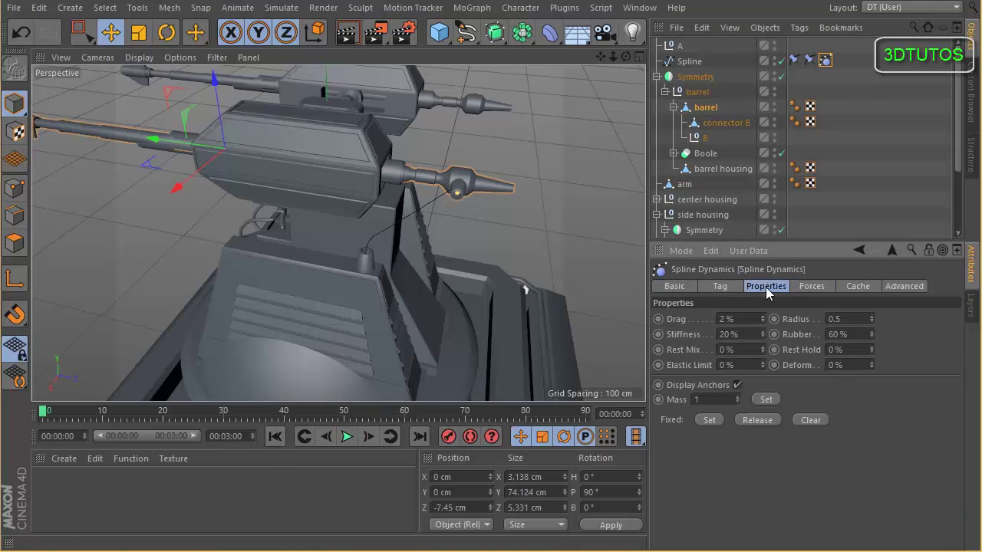
pyautogui.write('10')
pyautogui.press('Return')
# Step: Play the simulation while sliding the barrel to about Z -10.9 cm, then stop playback at frame 74
pyautogui.click(346, 437)
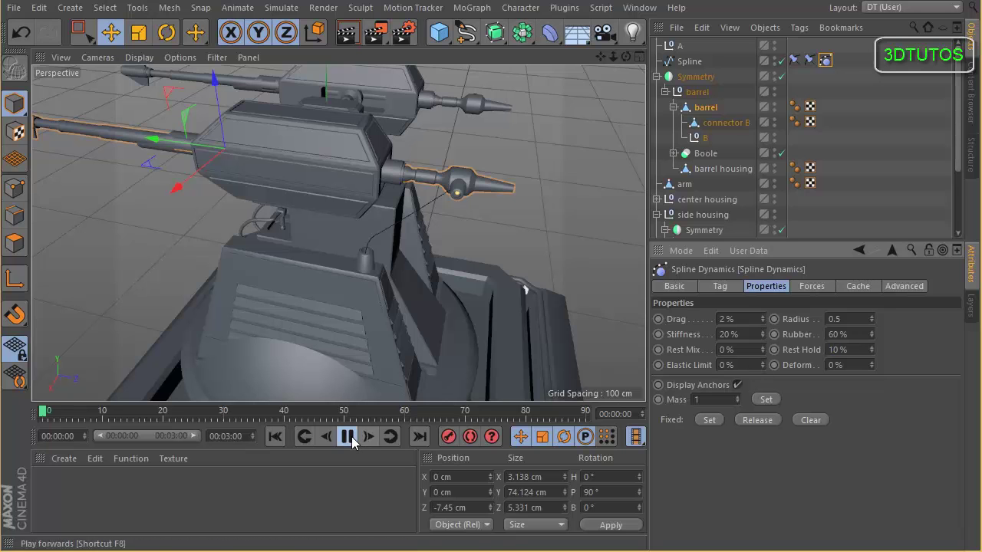
pyautogui.click(703, 108)
pyautogui.moveTo(166, 143); pyautogui.dragTo(134, 150)
pyautogui.click(347, 435)
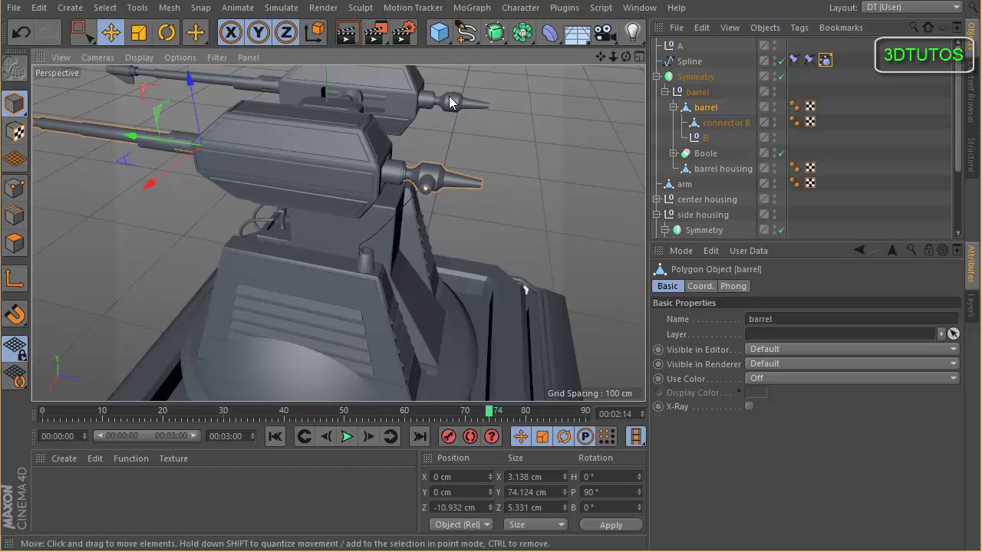
# Step: Create a circle spline with a radius of 0.2 cm as the cable's profile
pyautogui.keyDown('alt'); pyautogui.moveTo(450, 102); pyautogui.dragTo(491, 115); pyautogui.keyUp('alt')
pyautogui.click(690, 61)
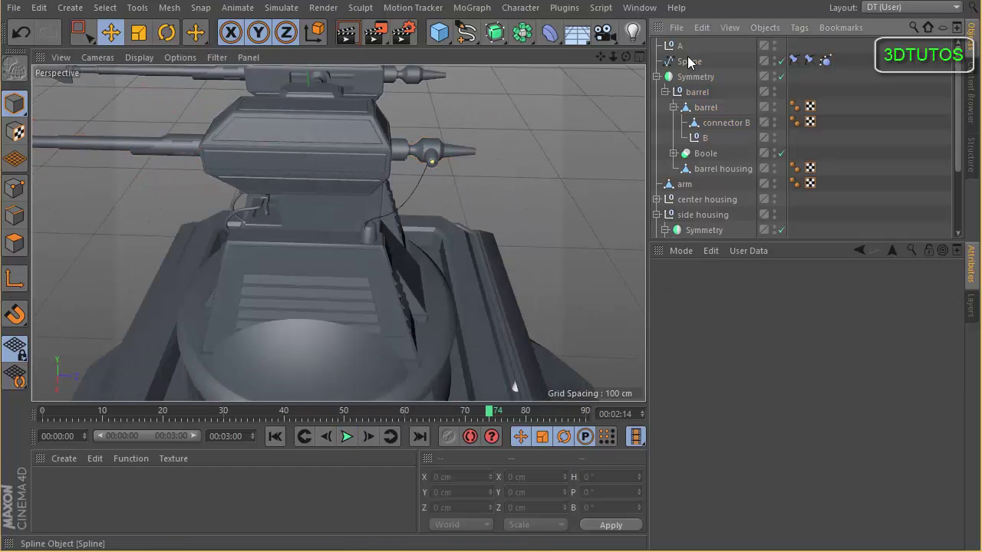
pyautogui.click(468, 37)
pyautogui.click(591, 109)
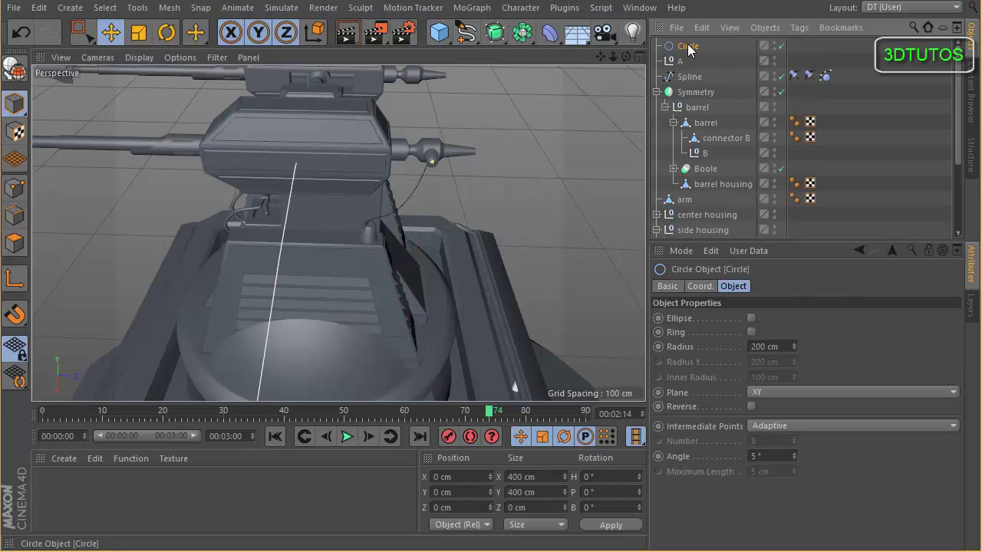
pyautogui.doubleClick(762, 347)
pyautogui.write('1')
pyautogui.press('Return')
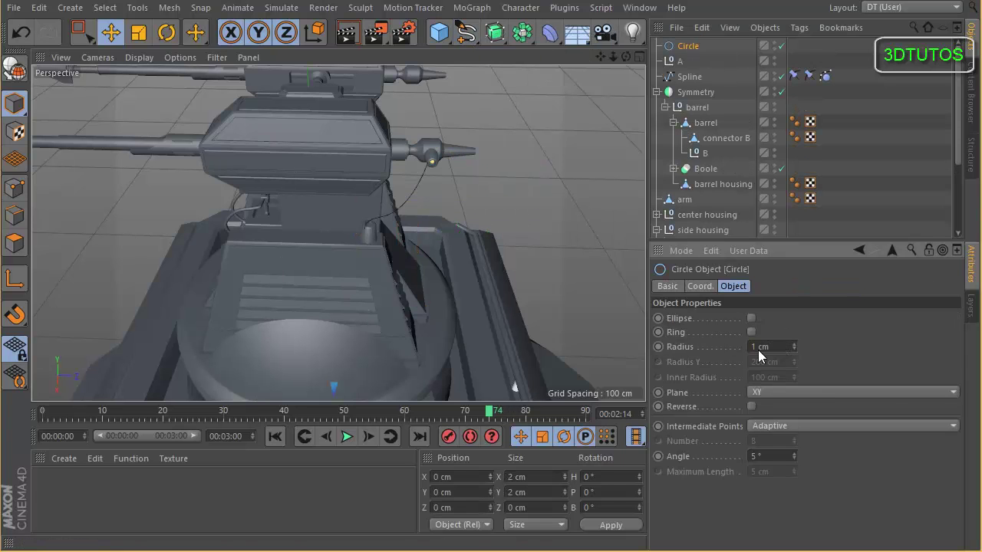
pyautogui.write('0.2')
pyautogui.press('Return')
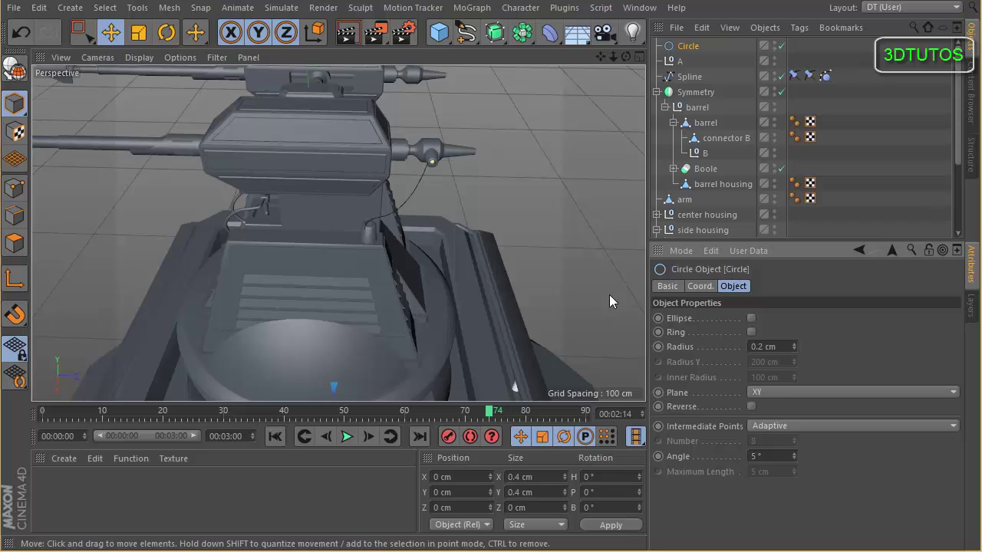
# Step: Add a Sweep object and nest the circle and the cable spline under it, with the circle first
pyautogui.click(494, 32)
pyautogui.click(551, 110)
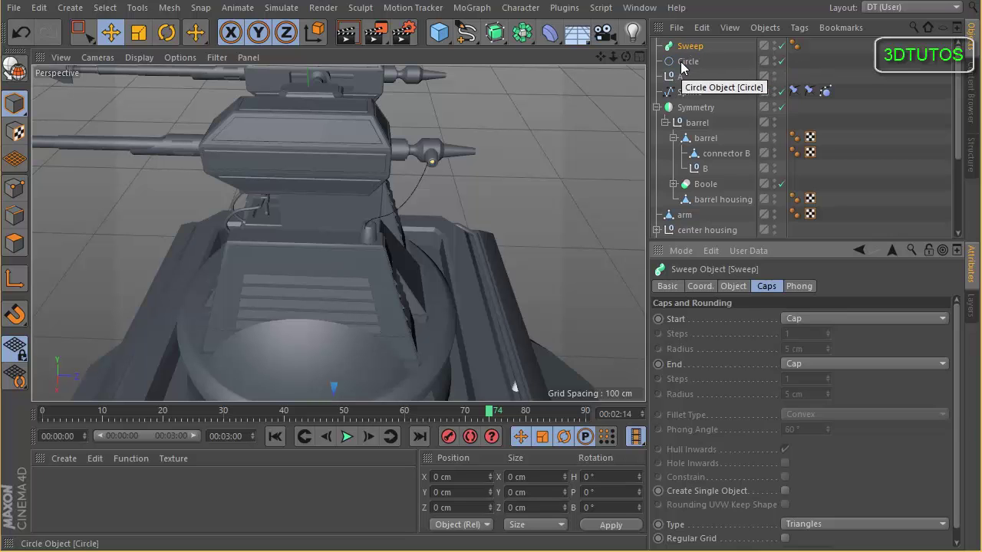
pyautogui.moveTo(687, 61); pyautogui.dragTo(690, 47)
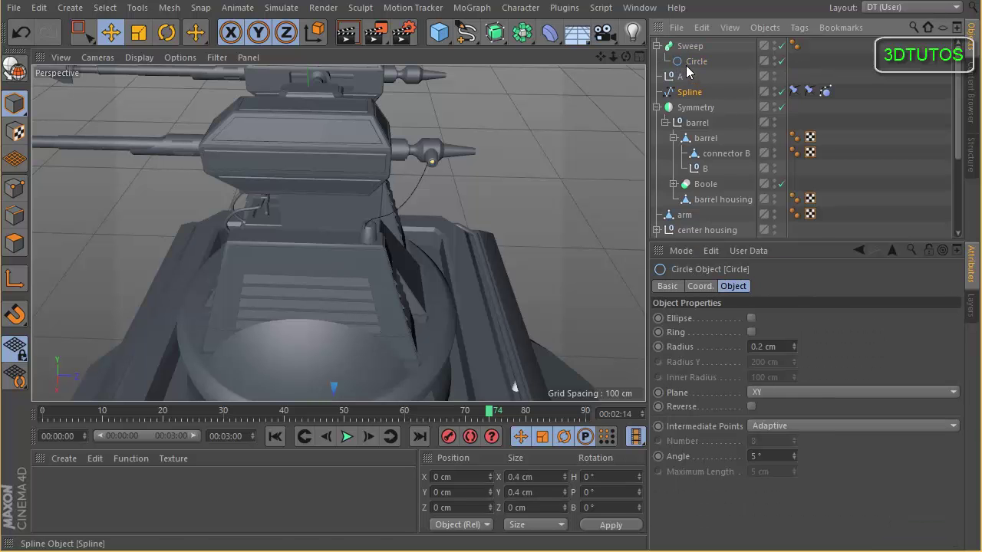
pyautogui.moveTo(689, 92); pyautogui.dragTo(692, 73)
pyautogui.press('o')
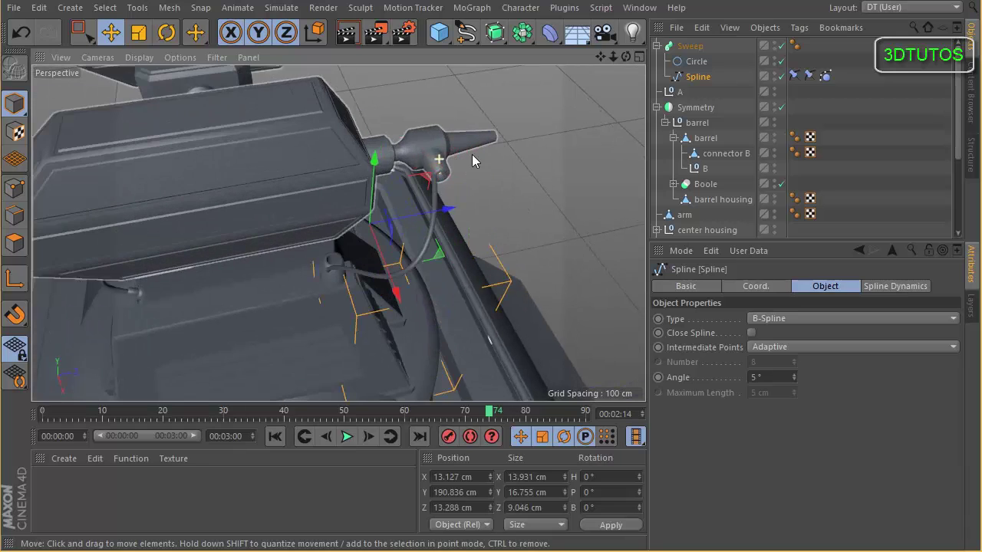
# Step: Set the circle profile's radius to 0.3 cm to thicken the cable
pyautogui.click(695, 62)
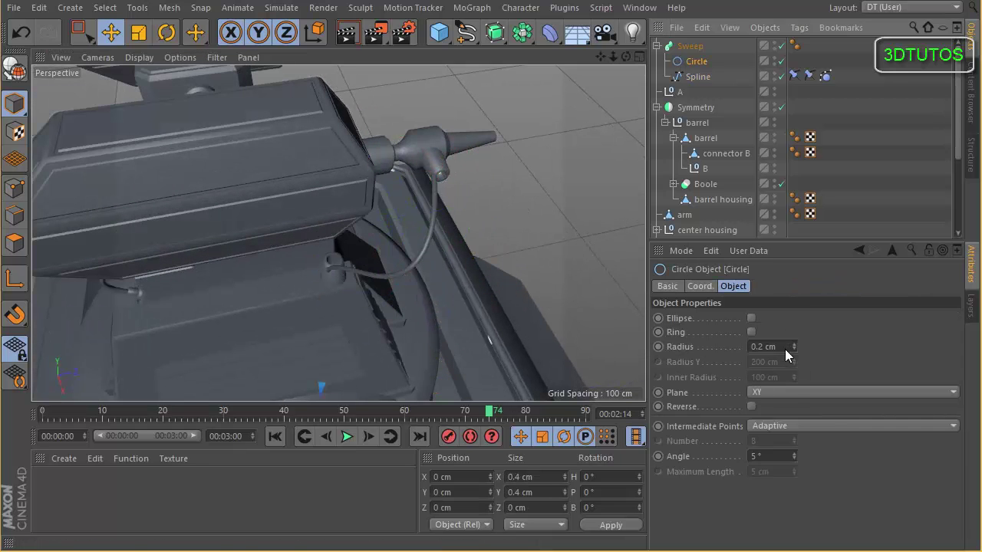
pyautogui.click(783, 346)
pyautogui.write('0.3')
pyautogui.press('Return')
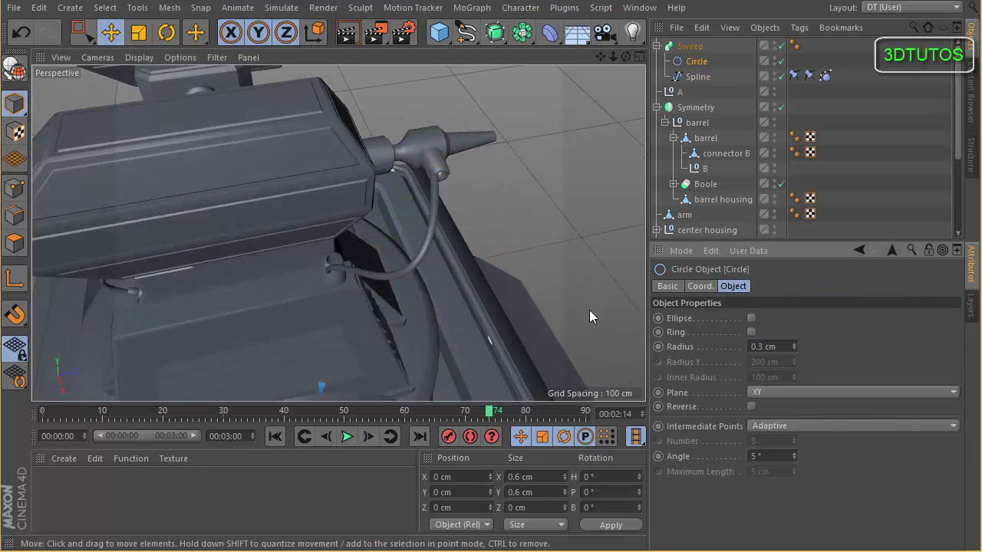
# Step: Select the cable spline's outer control point below connector B in point mode with Rectangle Selection
pyautogui.click(702, 79)
pyautogui.keyDown('alt'); pyautogui.moveTo(338, 215); pyautogui.dragTo(258, 184); pyautogui.keyUp('alt')
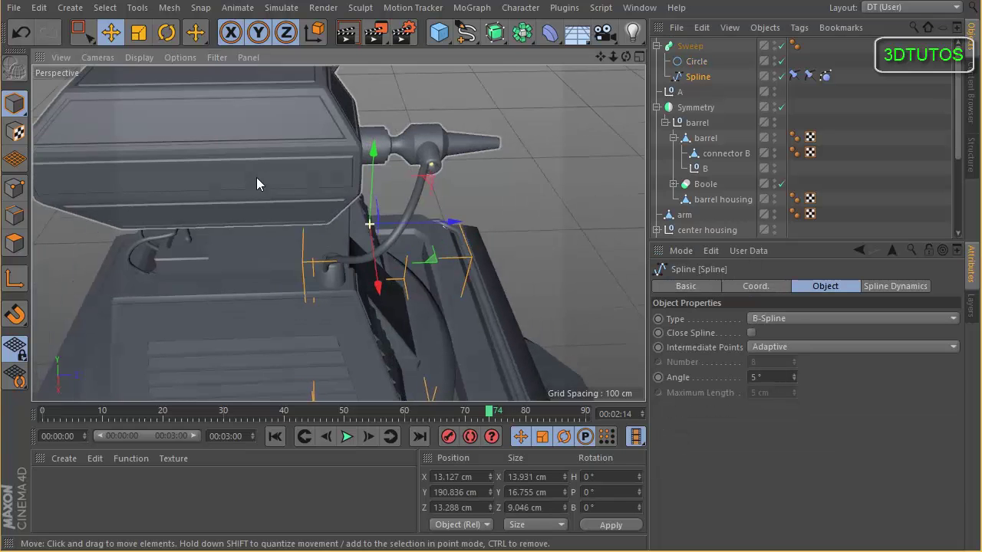
pyautogui.click(16, 188)
pyautogui.moveTo(81, 31); pyautogui.dragTo(165, 80)
pyautogui.moveTo(493, 204); pyautogui.dragTo(401, 251)
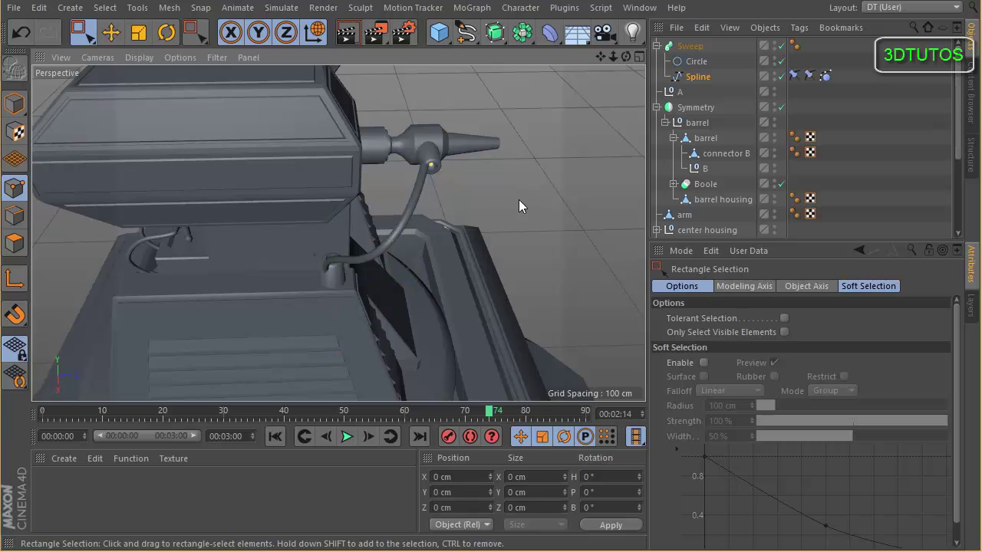
pyautogui.hotkey('ctrl', 'a')
pyautogui.click(693, 79)
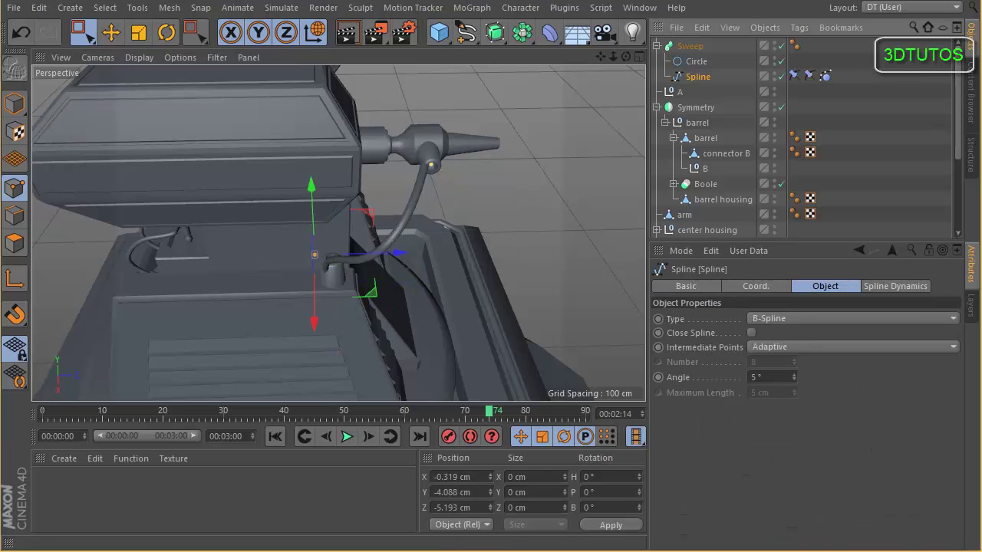
pyautogui.moveTo(516, 203); pyautogui.dragTo(288, 285)
pyautogui.keyDown('alt'); pyautogui.moveTo(389, 320); pyautogui.dragTo(383, 199); pyautogui.keyUp('alt')
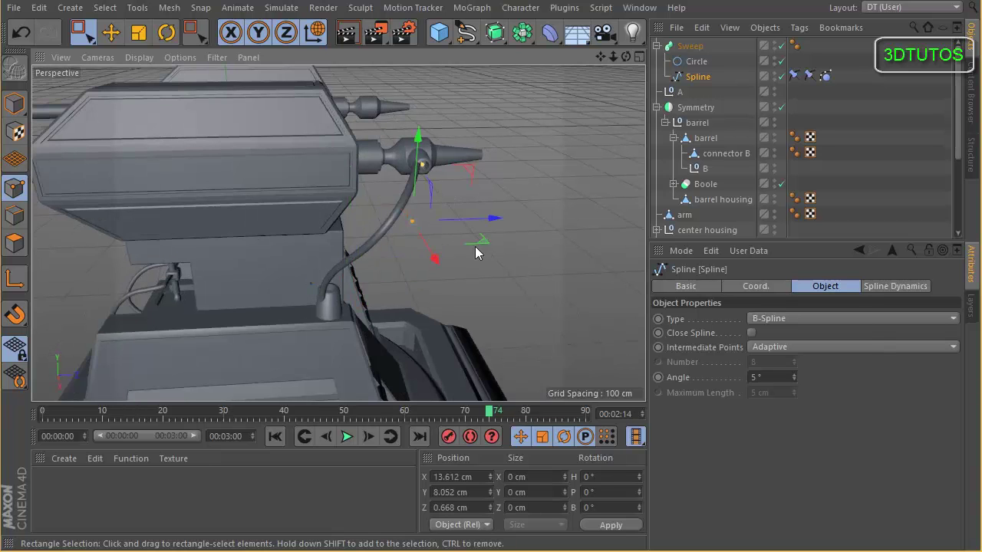
# Step: Disable the spline's Spline Dynamics tag and move the selected control point outward to about Z 3.7 cm
pyautogui.click(825, 75)
pyautogui.click(678, 287)
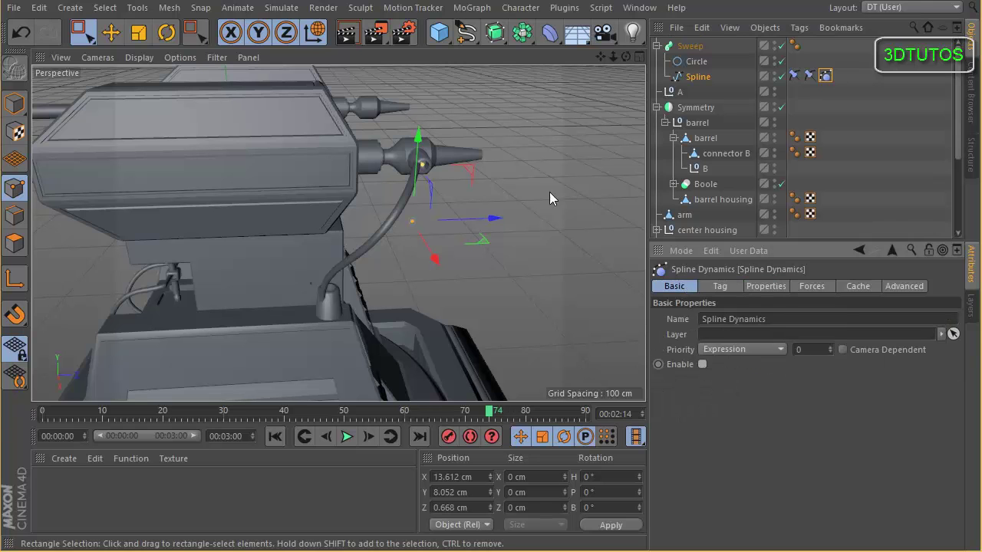
pyautogui.moveTo(438, 220); pyautogui.dragTo(542, 217)
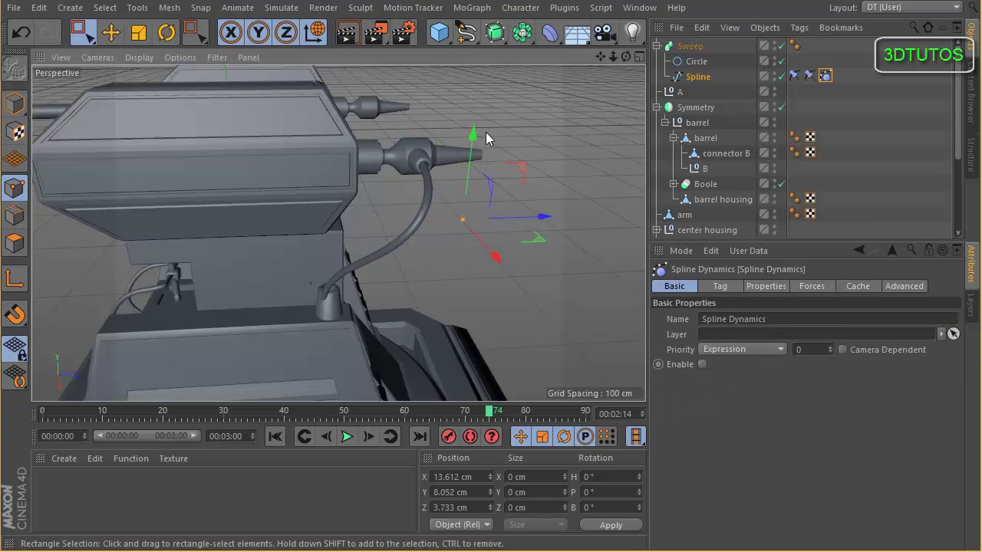
pyautogui.moveTo(468, 133); pyautogui.dragTo(382, 217)
# Step: Select the spline's control point near connector A, raise it to about Y -1.1 cm and nudge it slightly along X
pyautogui.moveTo(293, 289); pyautogui.dragTo(294, 290)
pyautogui.moveTo(364, 301)
pyautogui.keyDown('alt'); pyautogui.mouseDown()
pyautogui.moveTo(368, 330)
pyautogui.moveTo(363, 290)
pyautogui.mouseUp(); pyautogui.keyUp('alt')
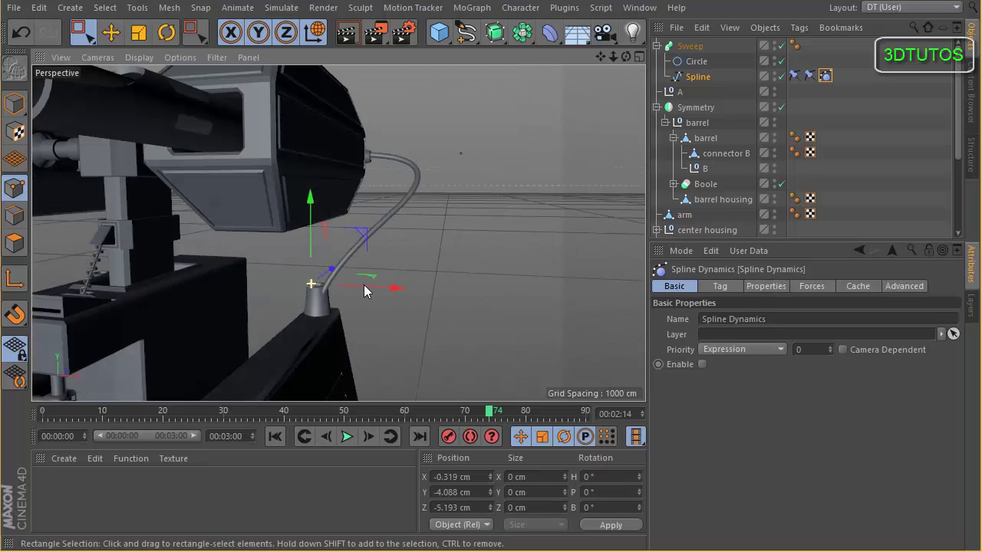
pyautogui.moveTo(300, 271); pyautogui.dragTo(301, 271)
pyautogui.click(307, 283)
pyautogui.moveTo(313, 198); pyautogui.dragTo(311, 171)
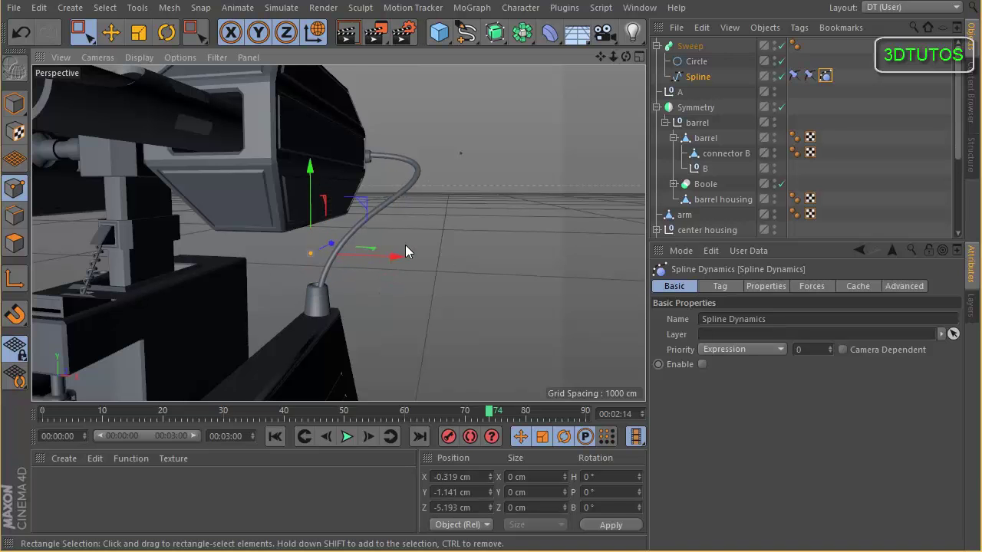
pyautogui.moveTo(393, 250)
pyautogui.mouseDown()
pyautogui.moveTo(182, 235)
pyautogui.moveTo(407, 247)
pyautogui.mouseUp()
pyautogui.keyDown('alt'); pyautogui.moveTo(423, 207); pyautogui.dragTo(605, 217); pyautogui.keyUp('alt')
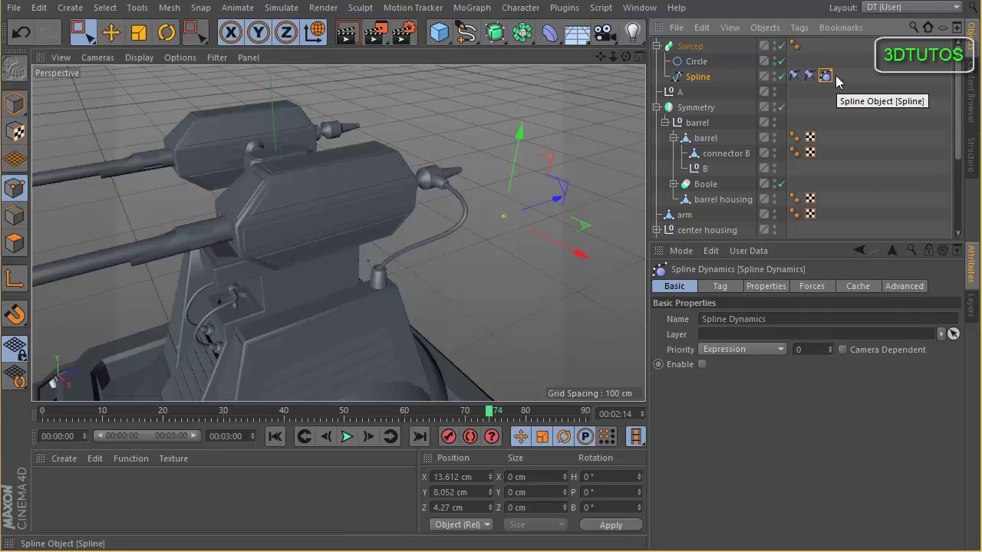
# Step: Set the reshaped spline as the initial state in its Spline Dynamics tag and return to frame 0
pyautogui.click(725, 286)
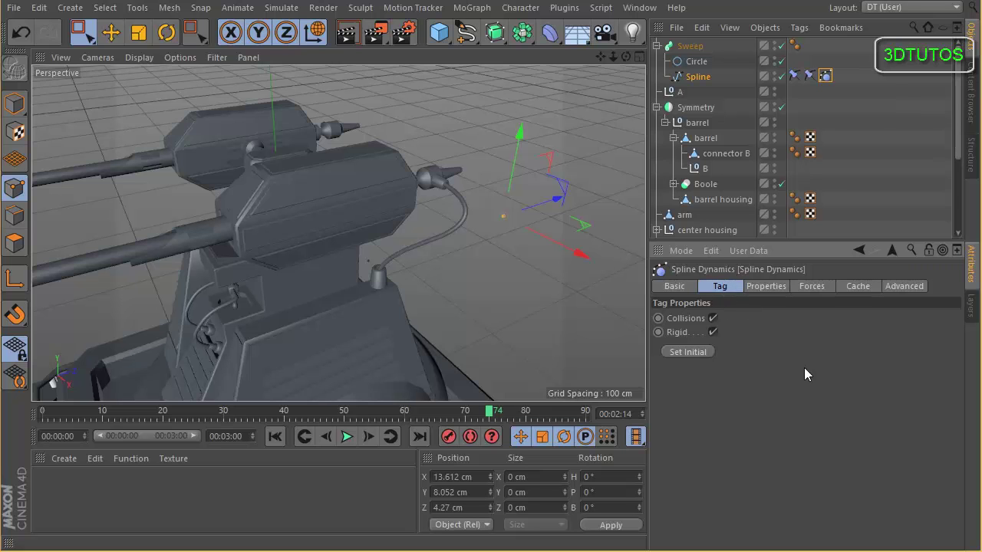
pyautogui.click(700, 354)
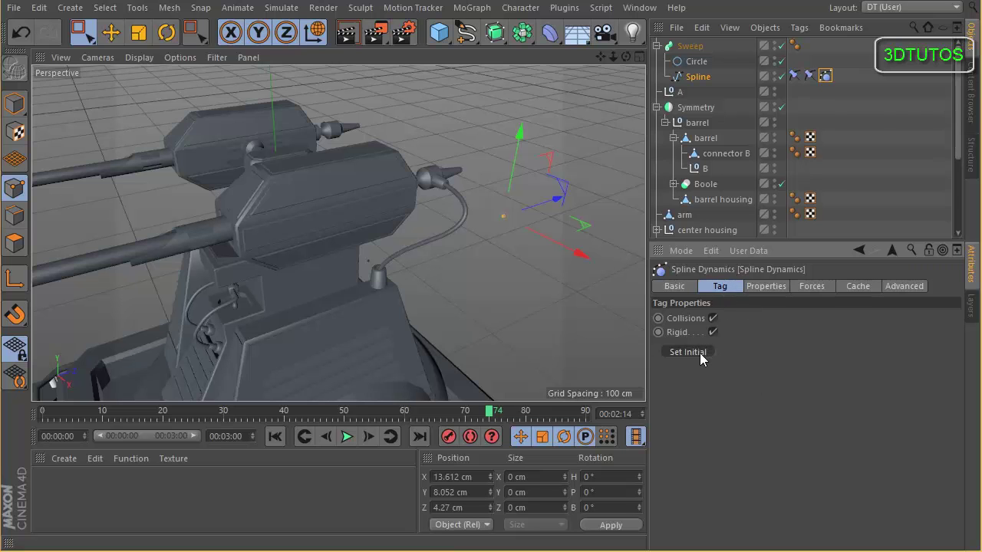
pyautogui.click(275, 435)
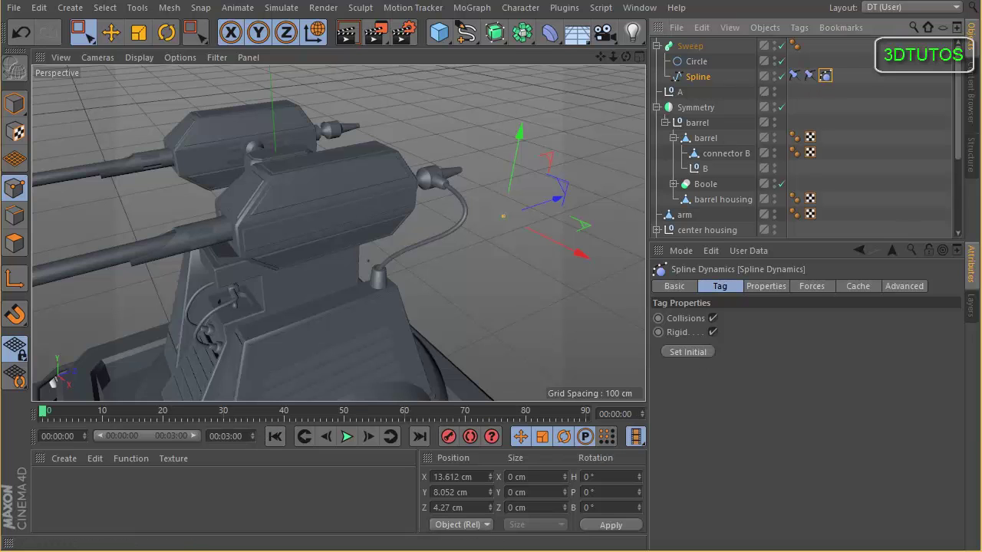
# Step: Open the basic properties of the cable spline's Spline Dynamics tag
pyautogui.click(824, 75)
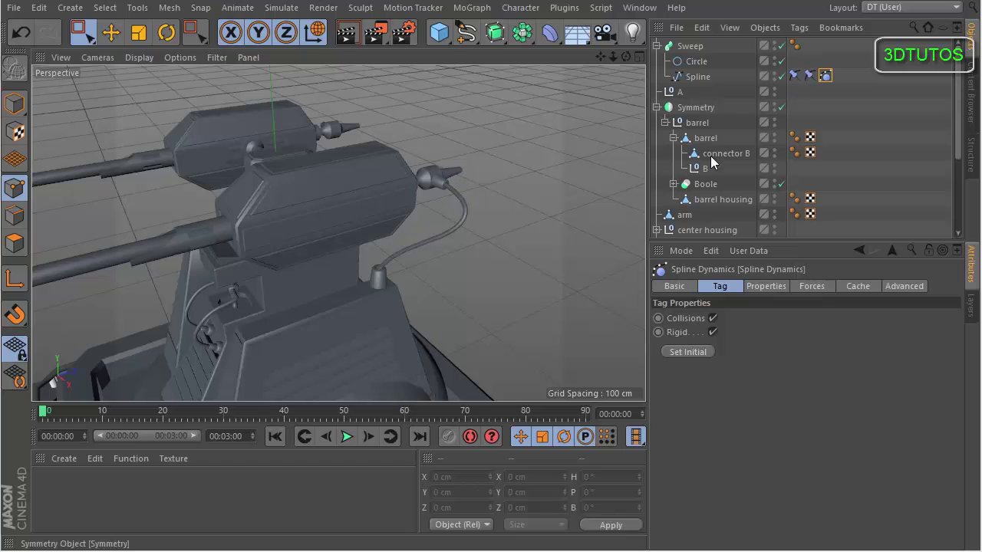
pyautogui.click(689, 285)
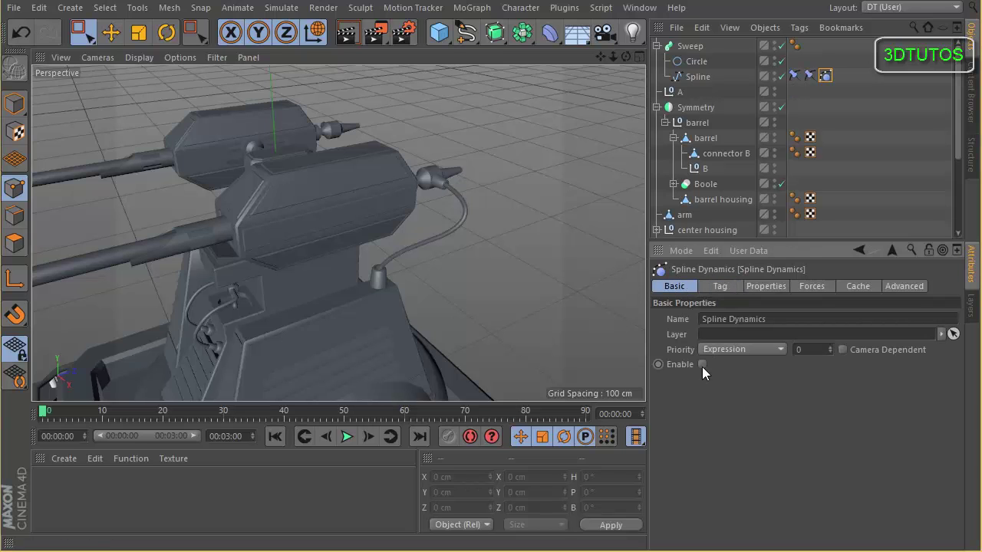